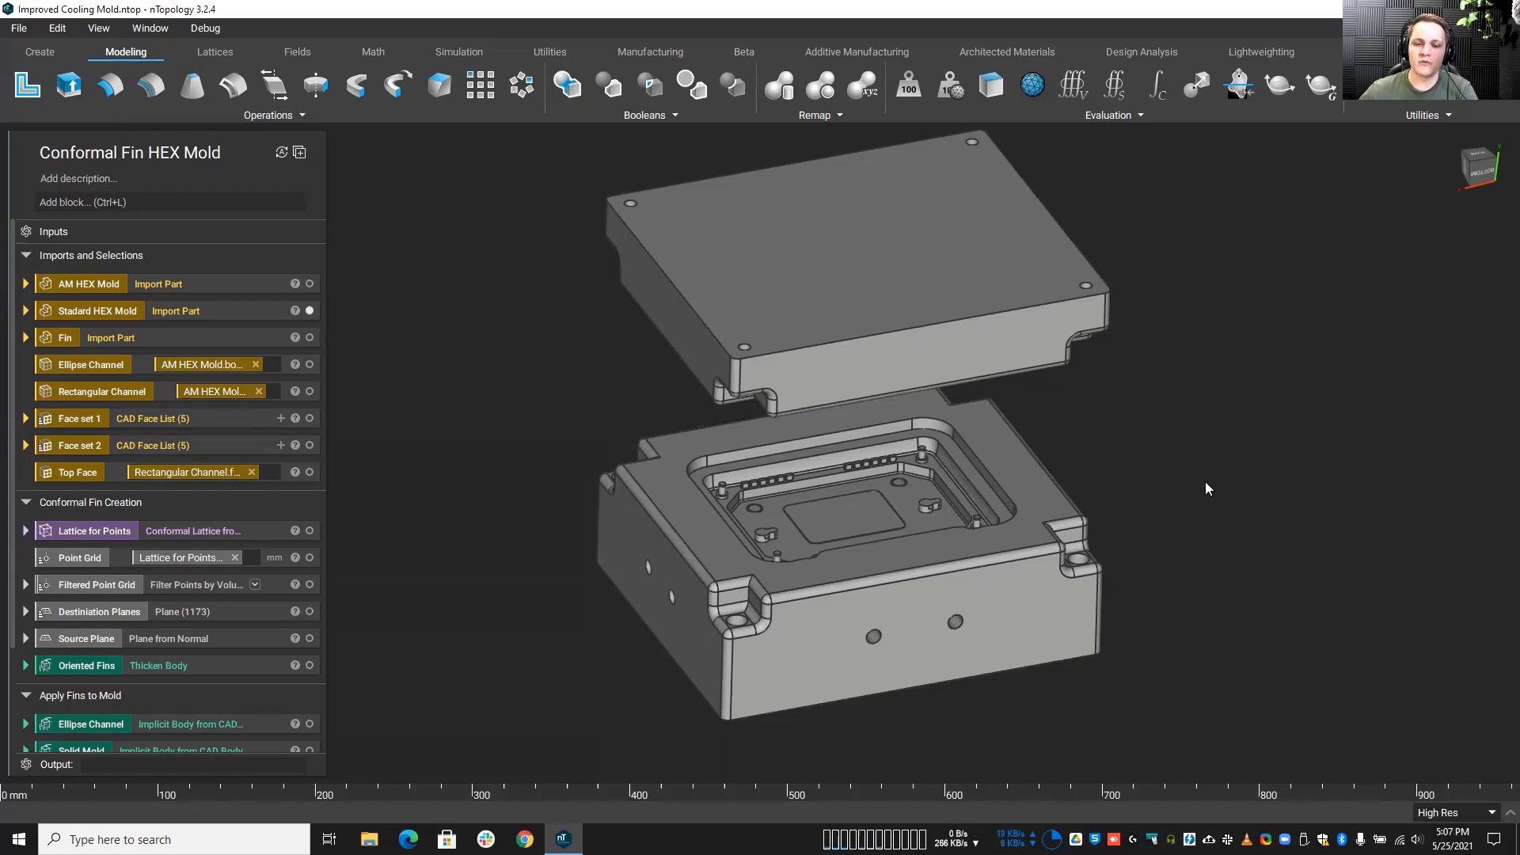
# Step: Turn on a section cut of the mold with plane normal 0, 1, 0
pyautogui.moveTo(1205, 481); pyautogui.dragTo(1188, 486, button='middle')
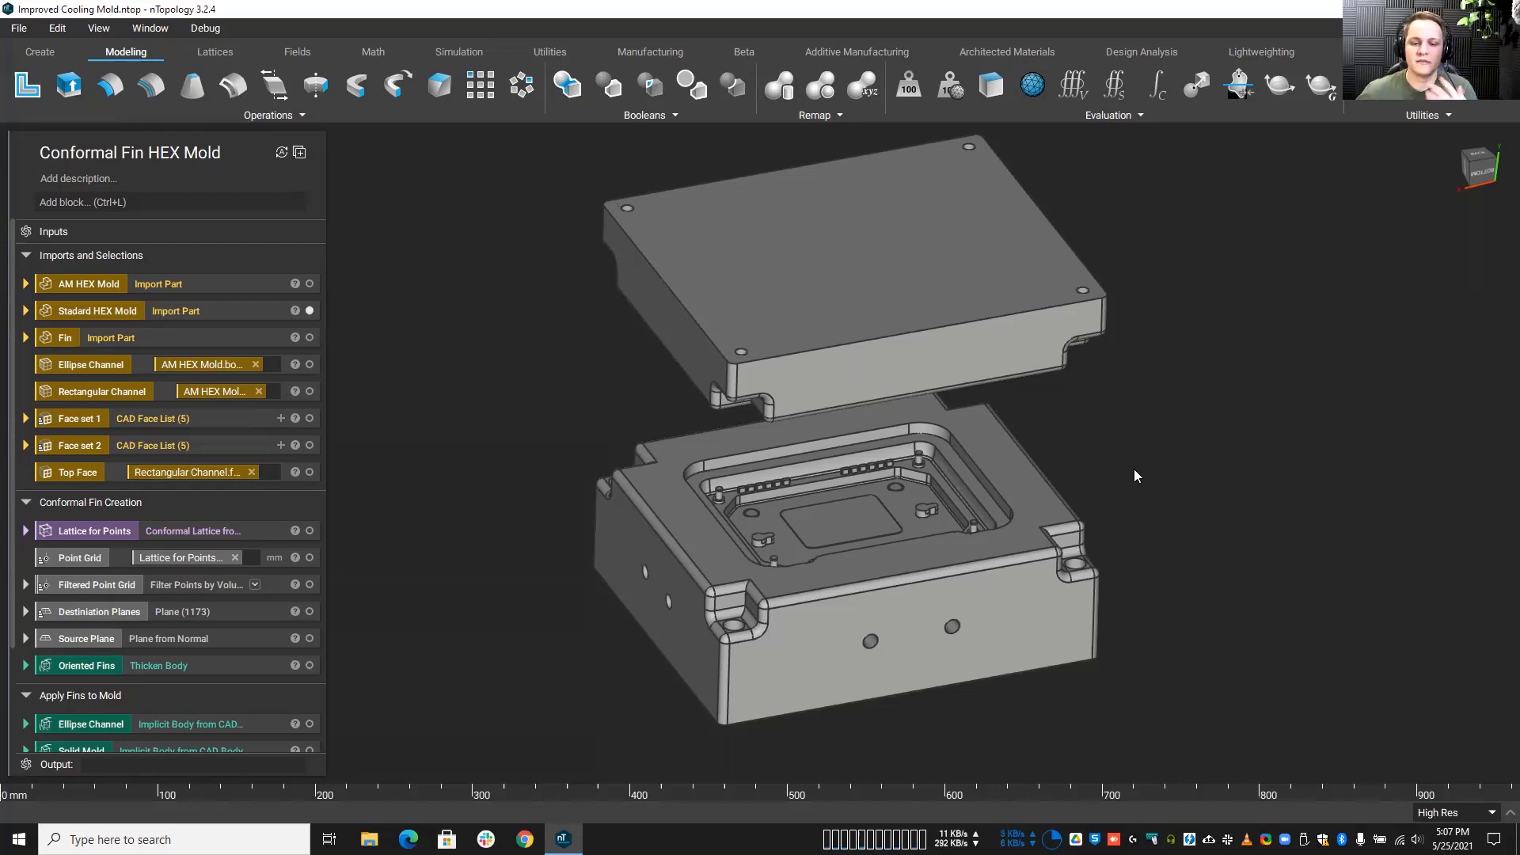
pyautogui.moveTo(605, 393)
pyautogui.mouseDown(button='middle')
pyautogui.moveTo(611, 412)
pyautogui.moveTo(632, 343)
pyautogui.moveTo(609, 403)
pyautogui.mouseUp(button='middle')
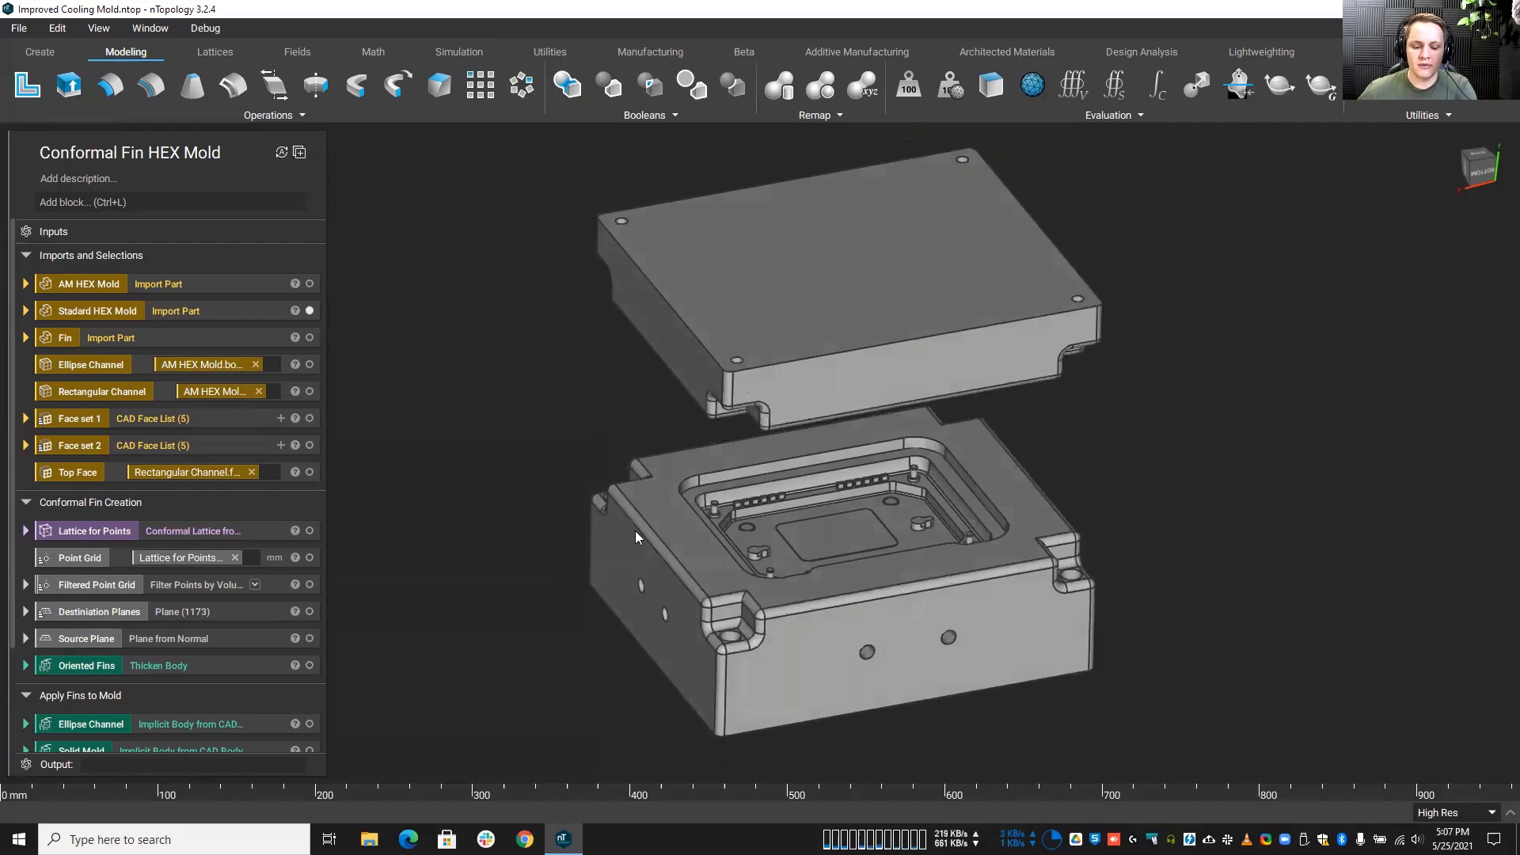
pyautogui.hotkey('ctrl', 'shift', 'x')
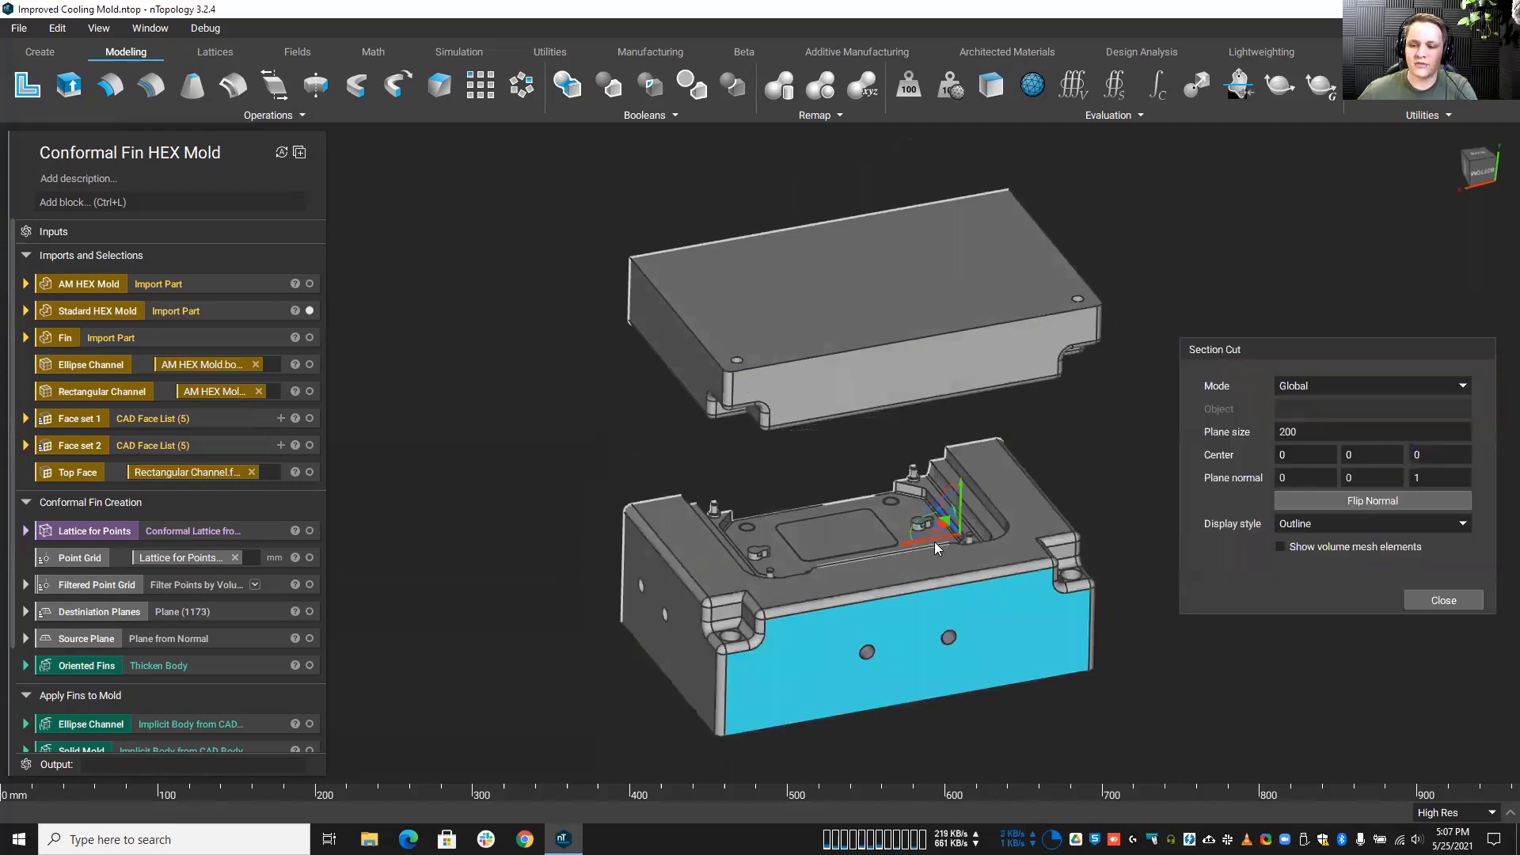
pyautogui.click(1359, 478)
pyautogui.write('1')
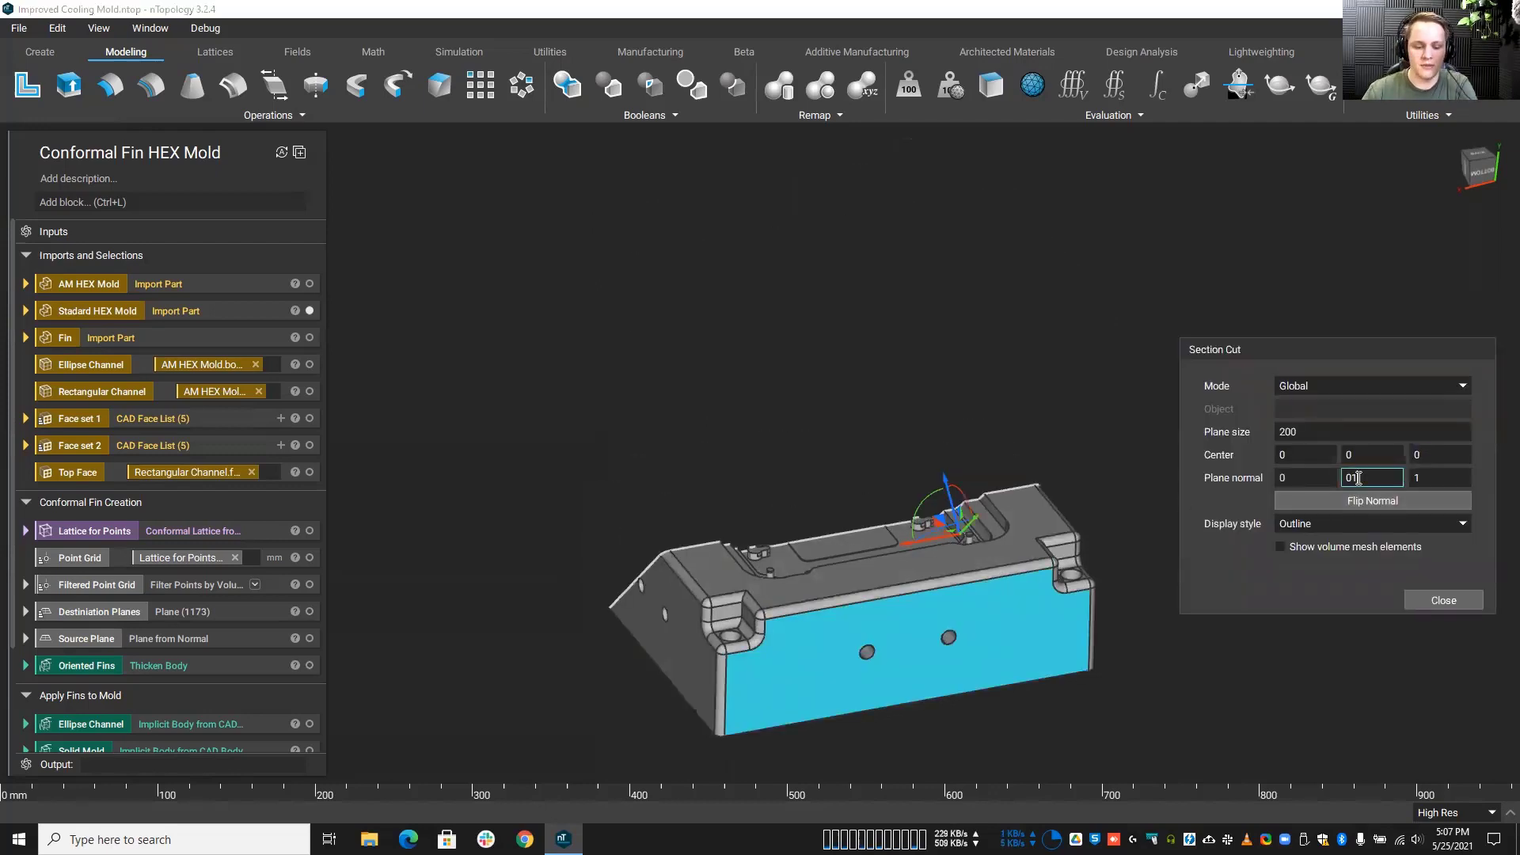
pyautogui.press('Tab')
pyautogui.write('0')
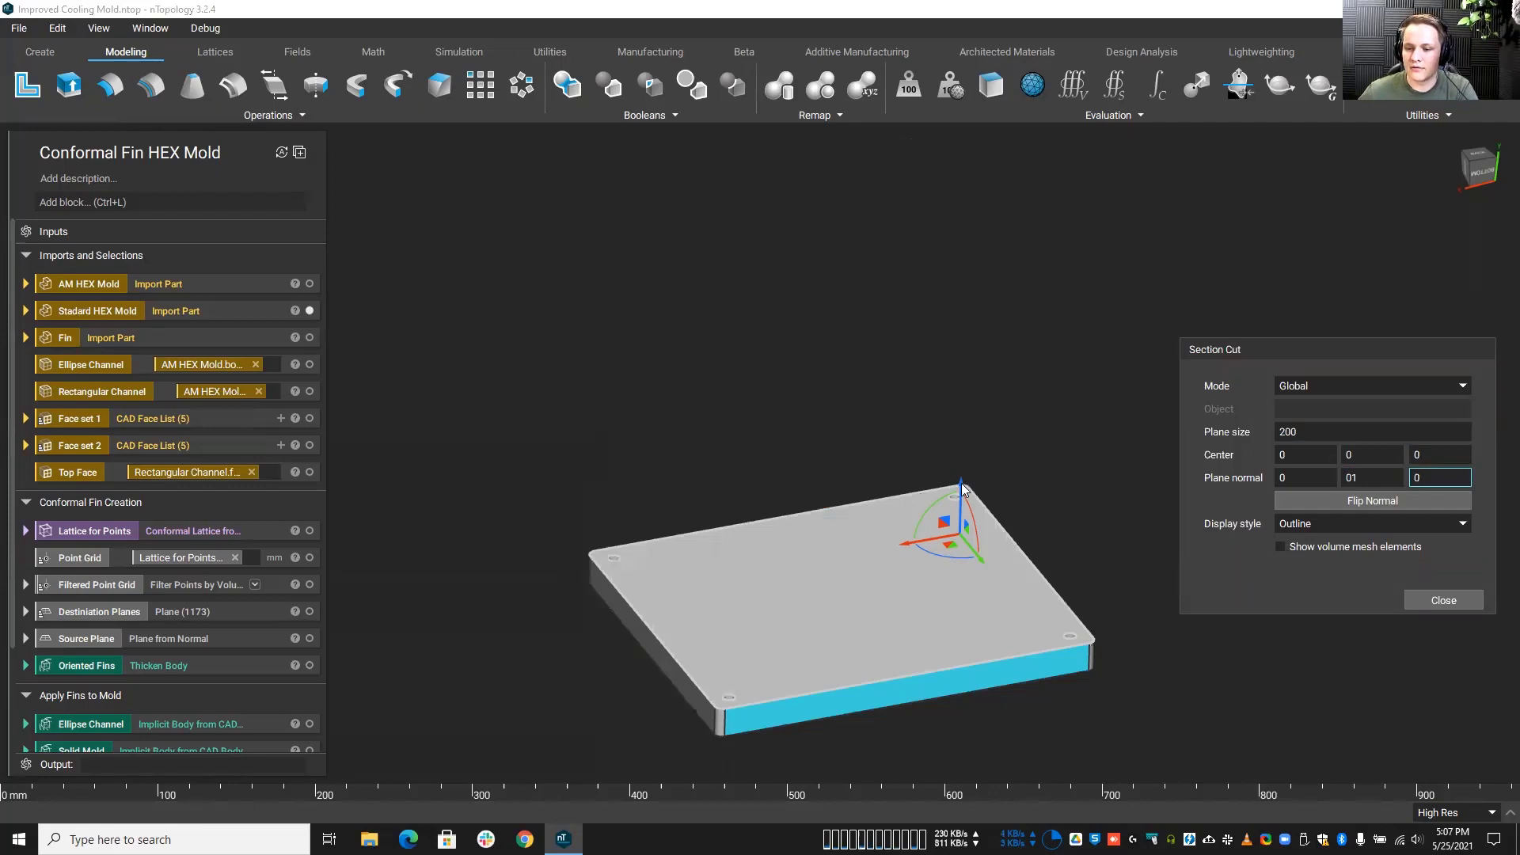
# Step: Raise the section plane to Center Y 22.5862 and inspect the exposed channel grooves
pyautogui.moveTo(969, 491); pyautogui.dragTo(964, 453)
pyautogui.moveTo(939, 469); pyautogui.dragTo(856, 524, button='right')
pyautogui.scroll(5, 854, 519)
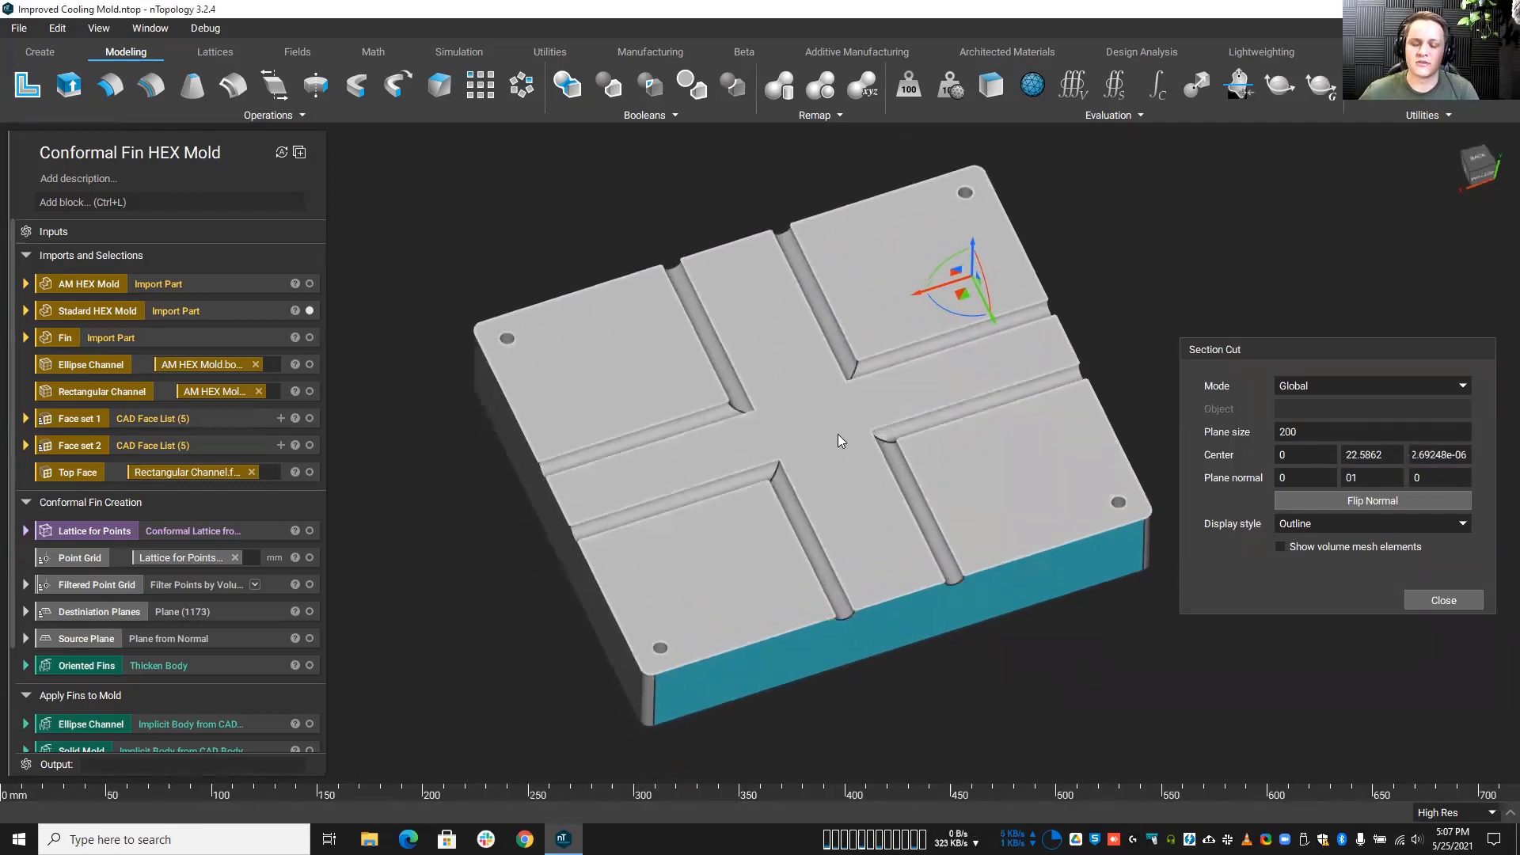
pyautogui.moveTo(838, 434); pyautogui.dragTo(831, 382, button='right')
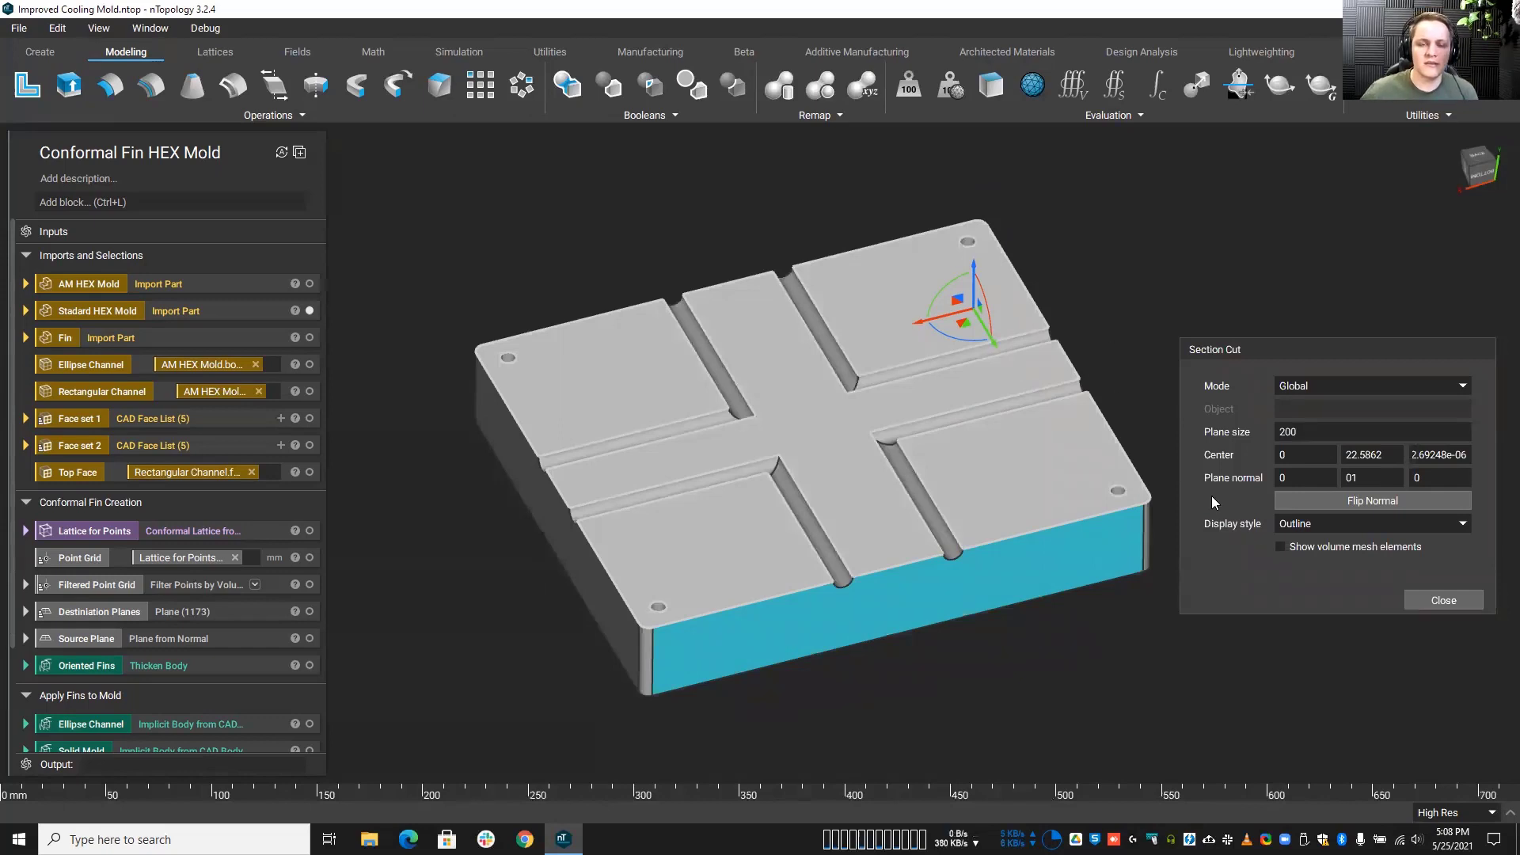
pyautogui.click(1441, 600)
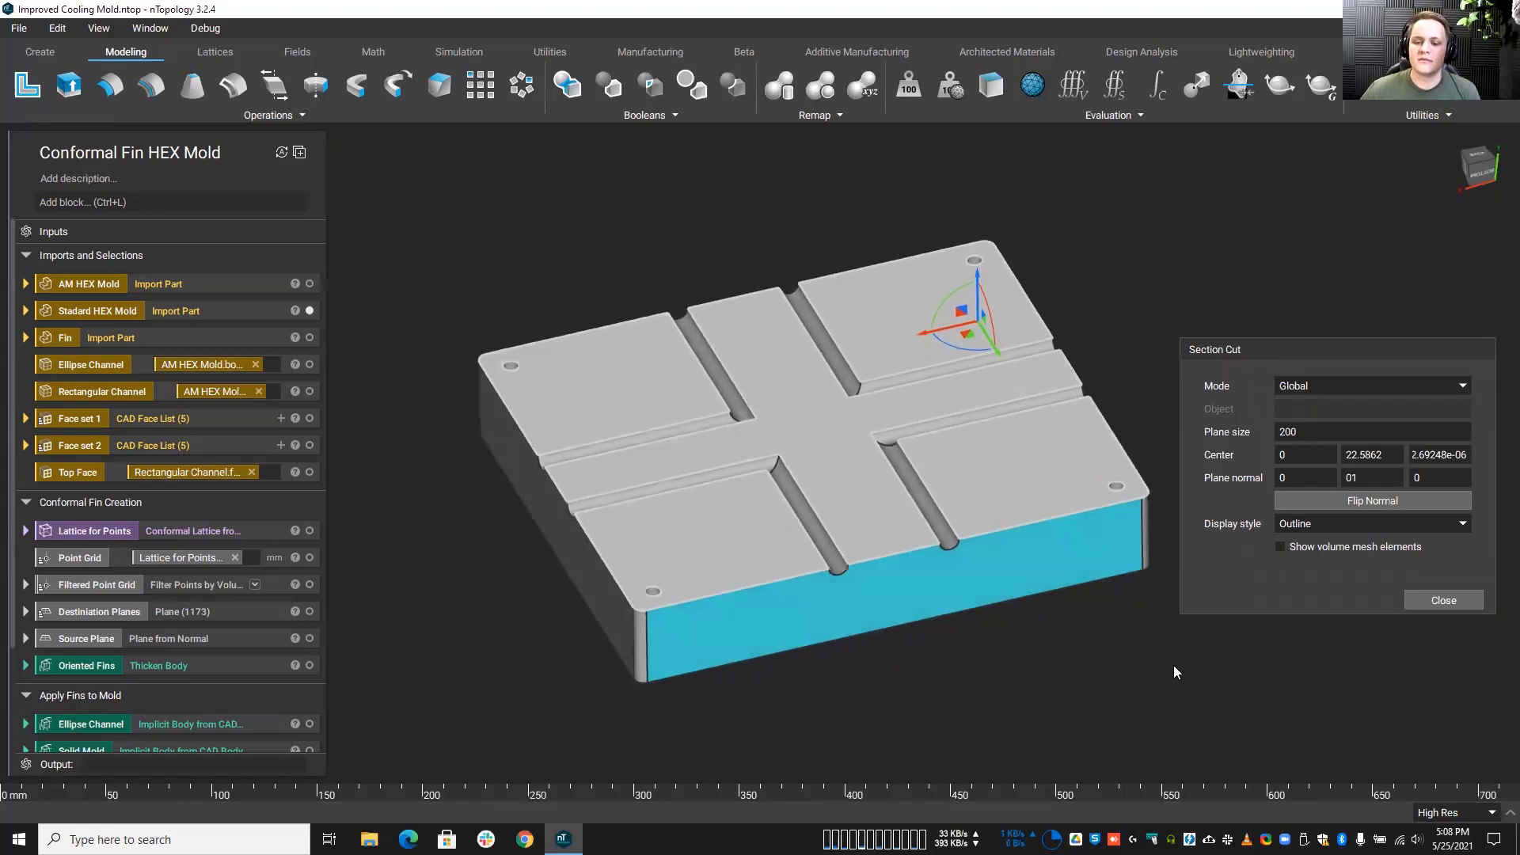
pyautogui.moveTo(1156, 672); pyautogui.dragTo(1157, 654, button='right')
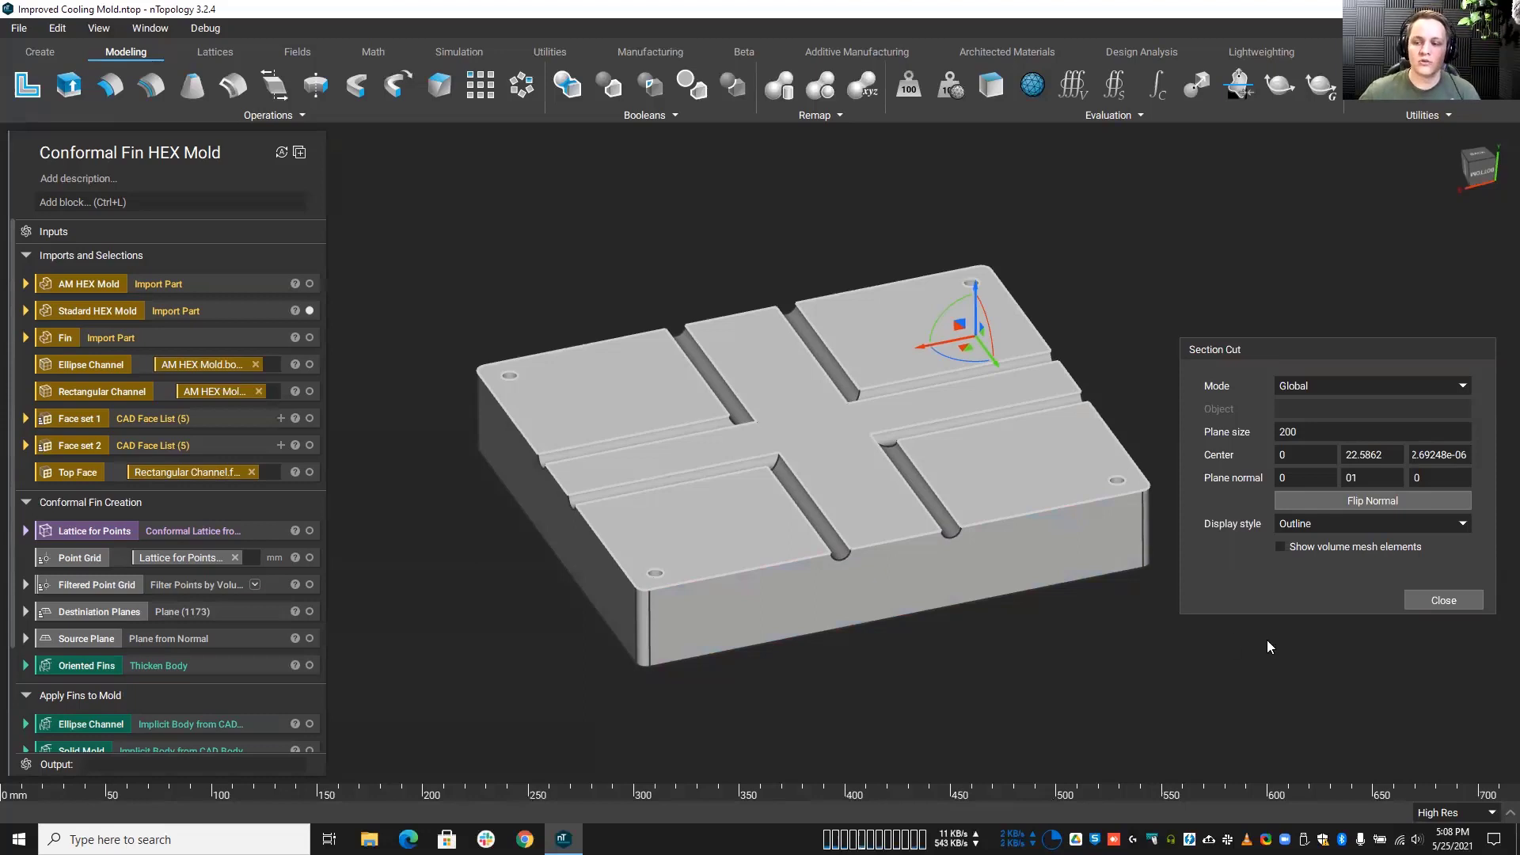
# Step: Close the section cut and look around the uncut two-part mold with its top plate
pyautogui.click(1444, 600)
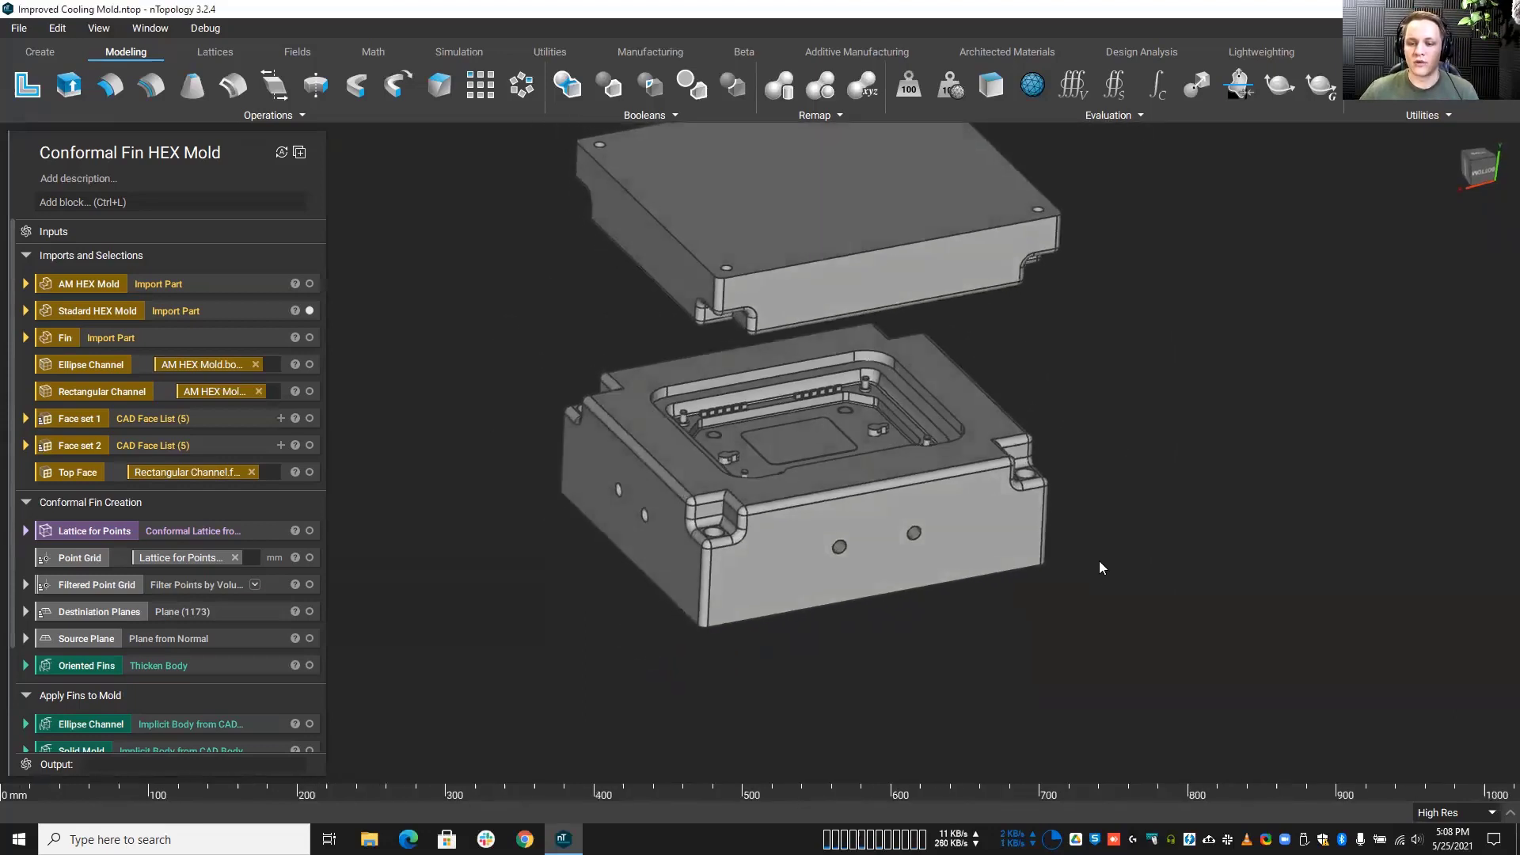
pyautogui.scroll(2, 1113, 552)
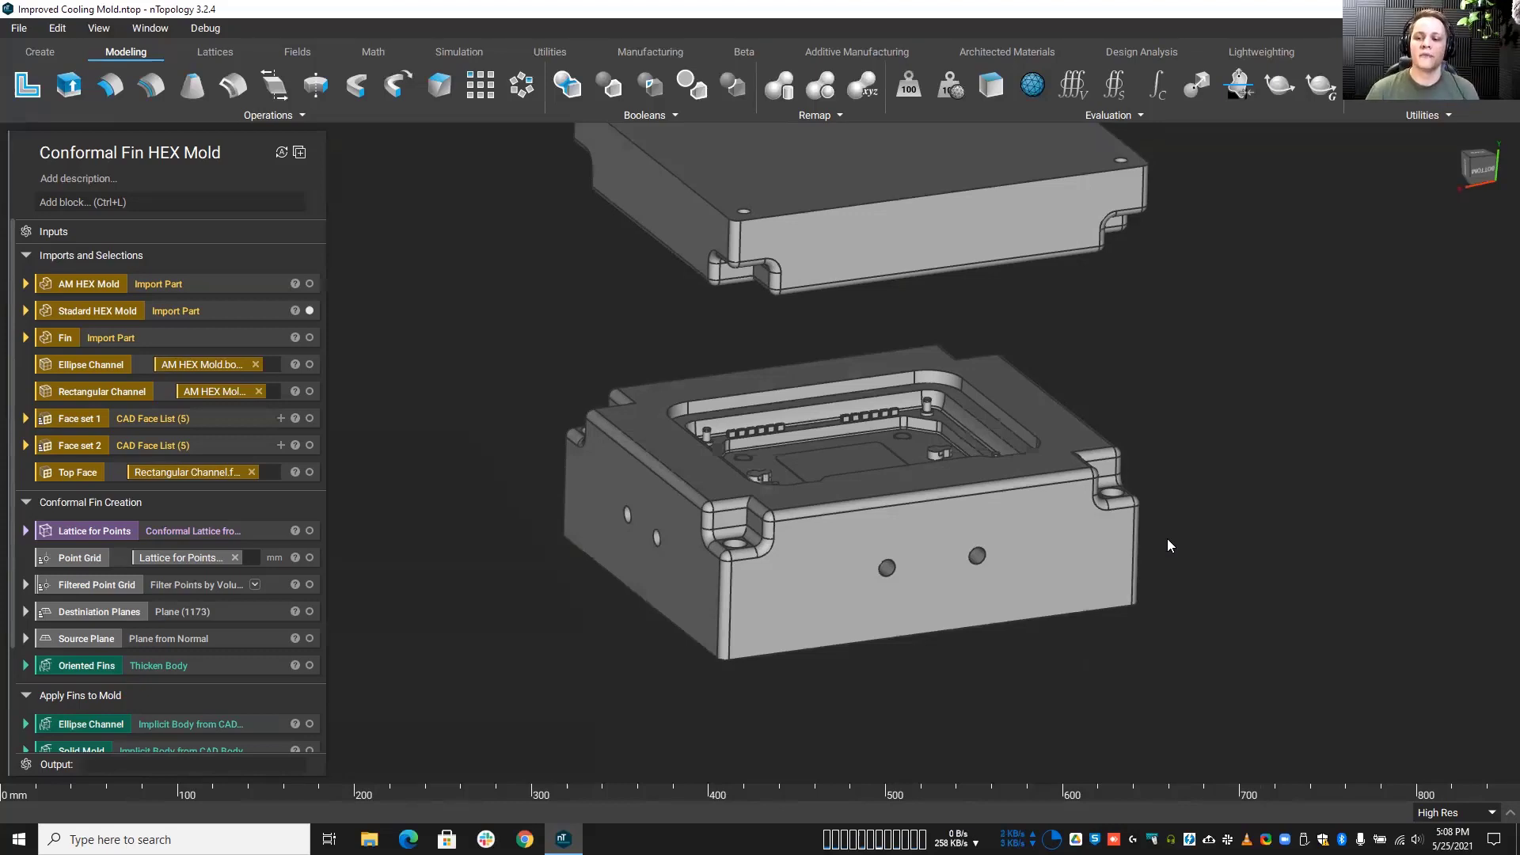
pyautogui.moveTo(713, 403); pyautogui.dragTo(691, 370, button='middle')
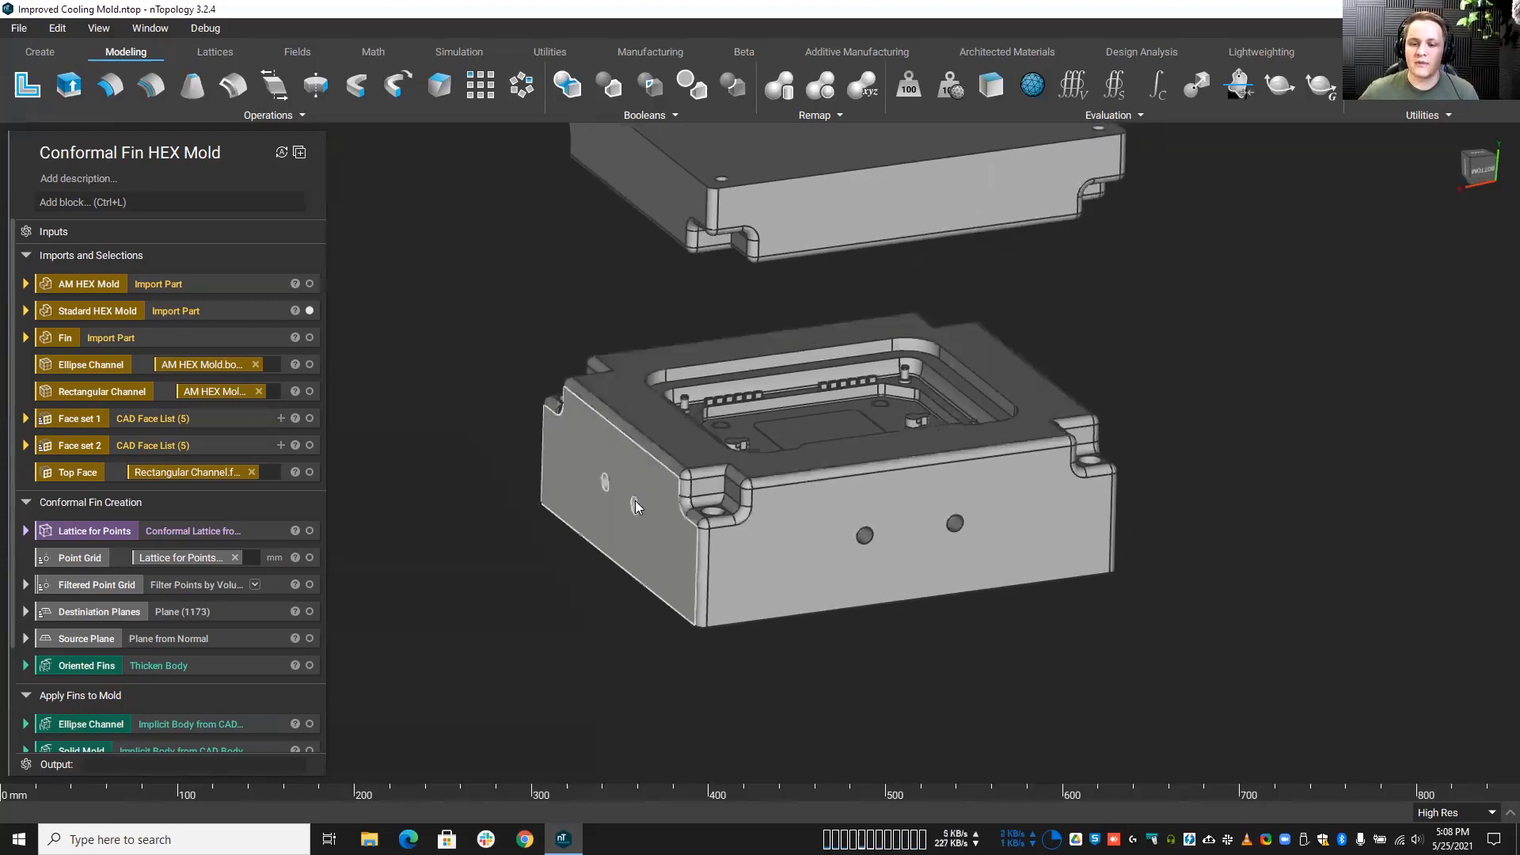
pyautogui.moveTo(673, 519); pyautogui.dragTo(674, 562, button='middle')
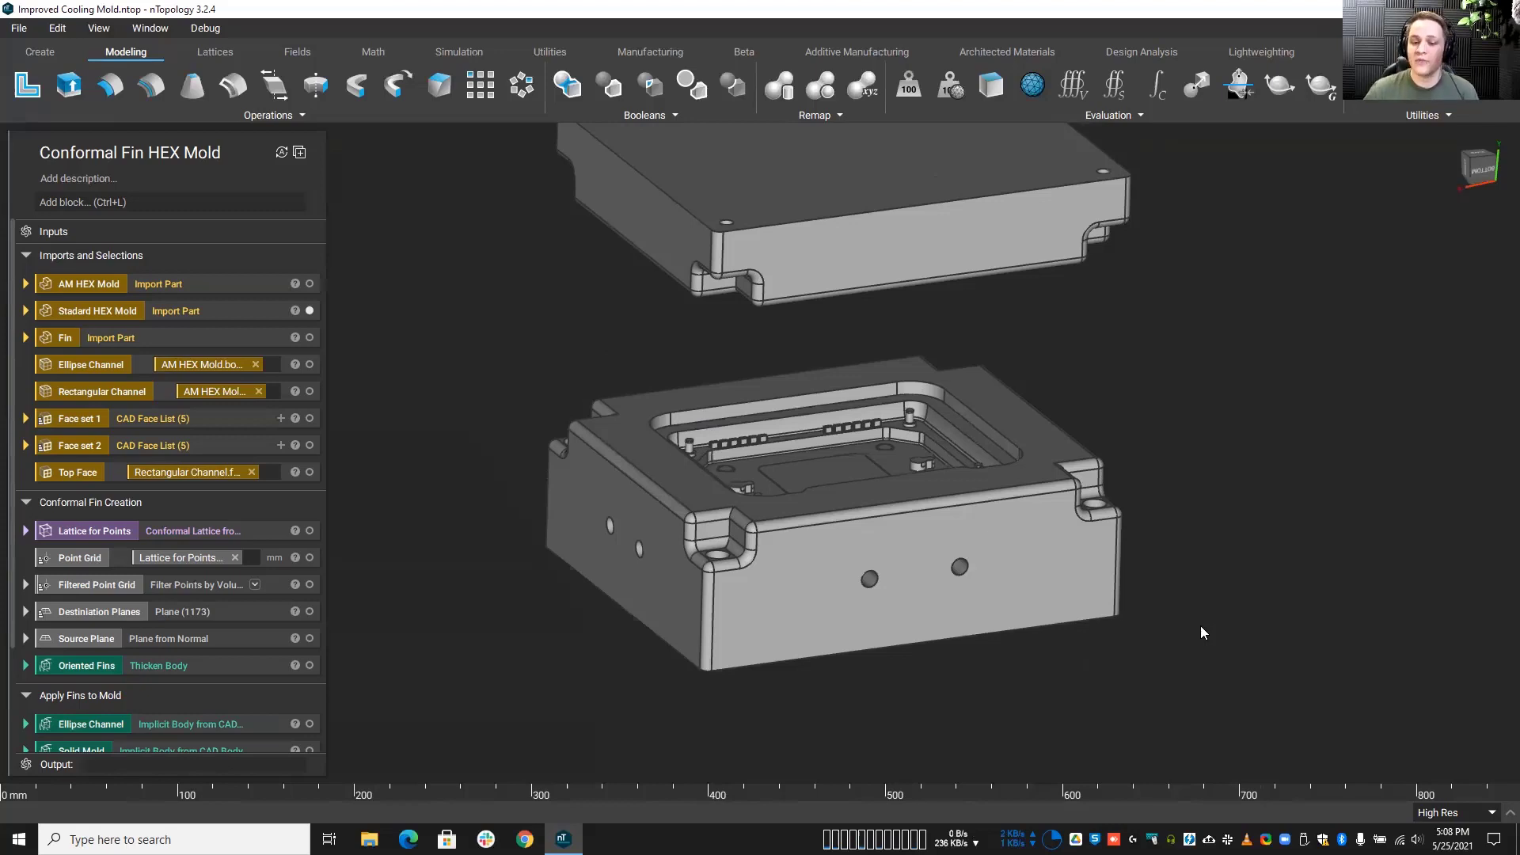
pyautogui.moveTo(458, 430); pyautogui.dragTo(461, 448, button='right')
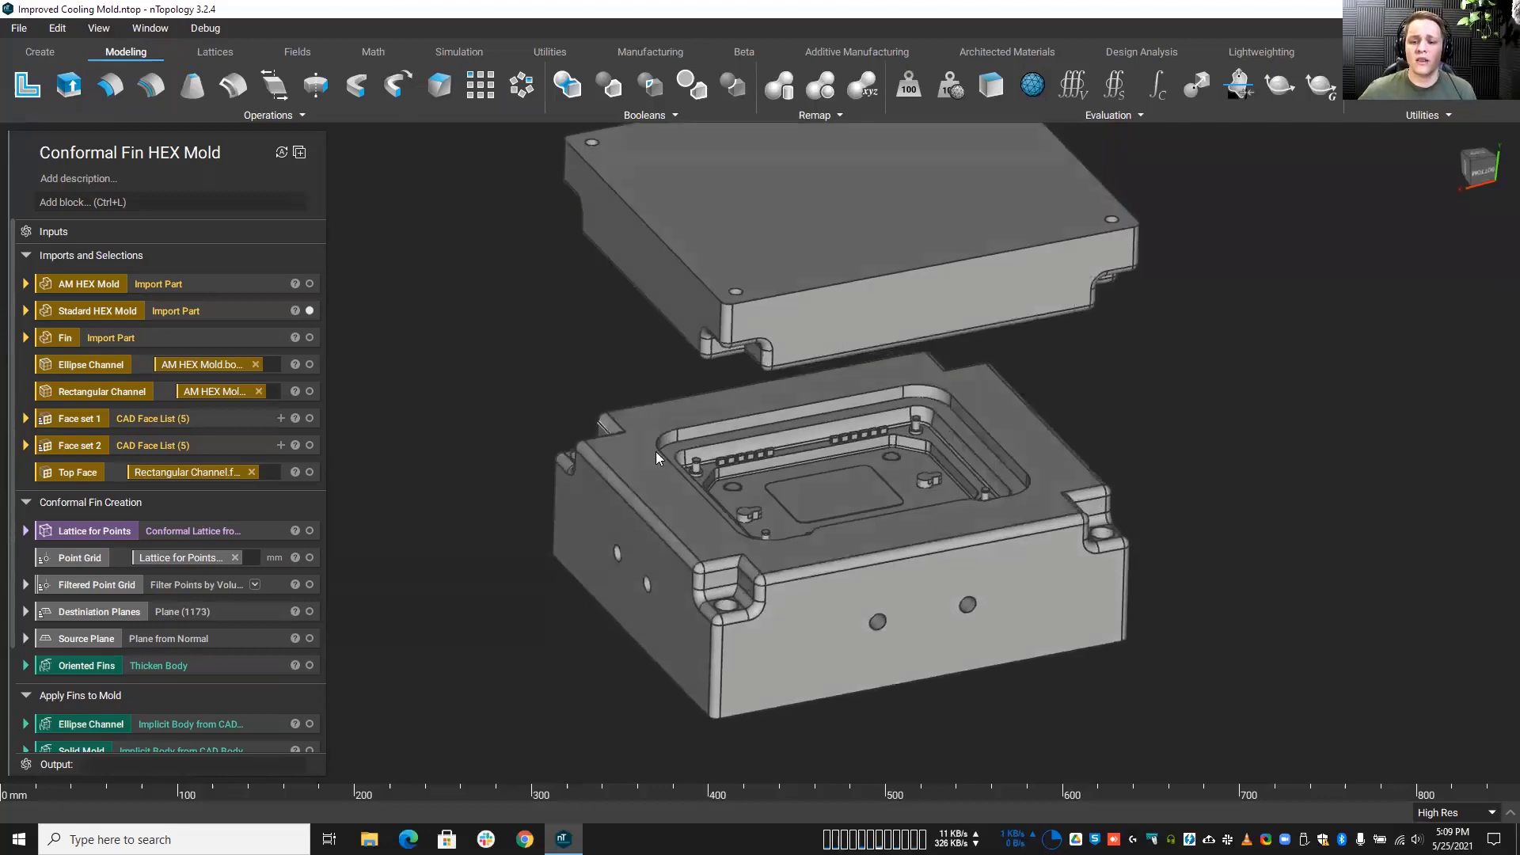
# Step: Switch between Stadard HEX Mold and AM HEX Mold, ending on AM HEX Mold, and orbit it
pyautogui.moveTo(656, 458); pyautogui.dragTo(678, 418, button='right')
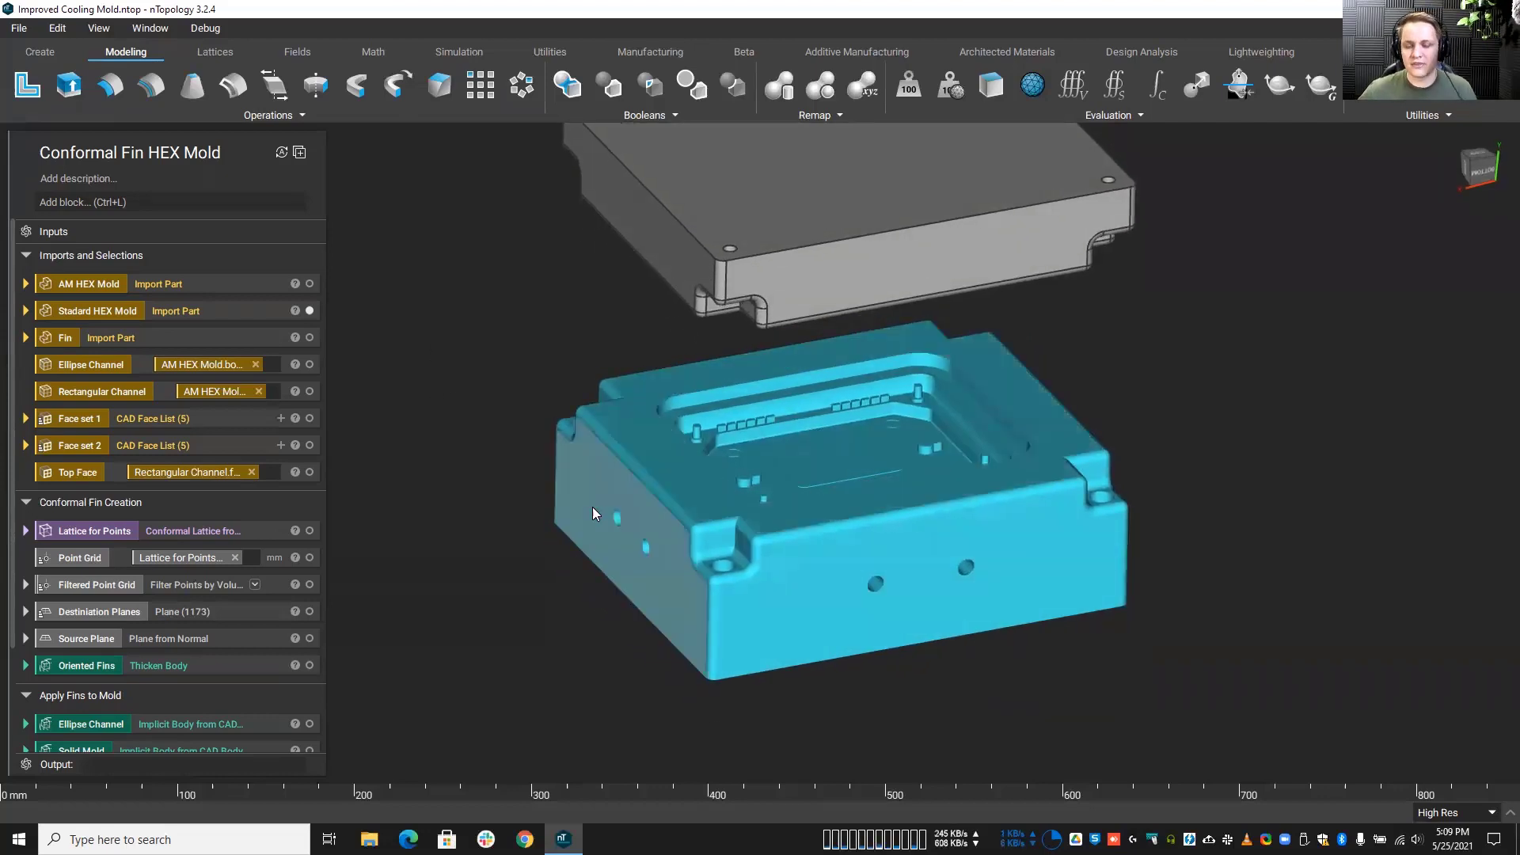
pyautogui.click(309, 311)
pyautogui.click(309, 283)
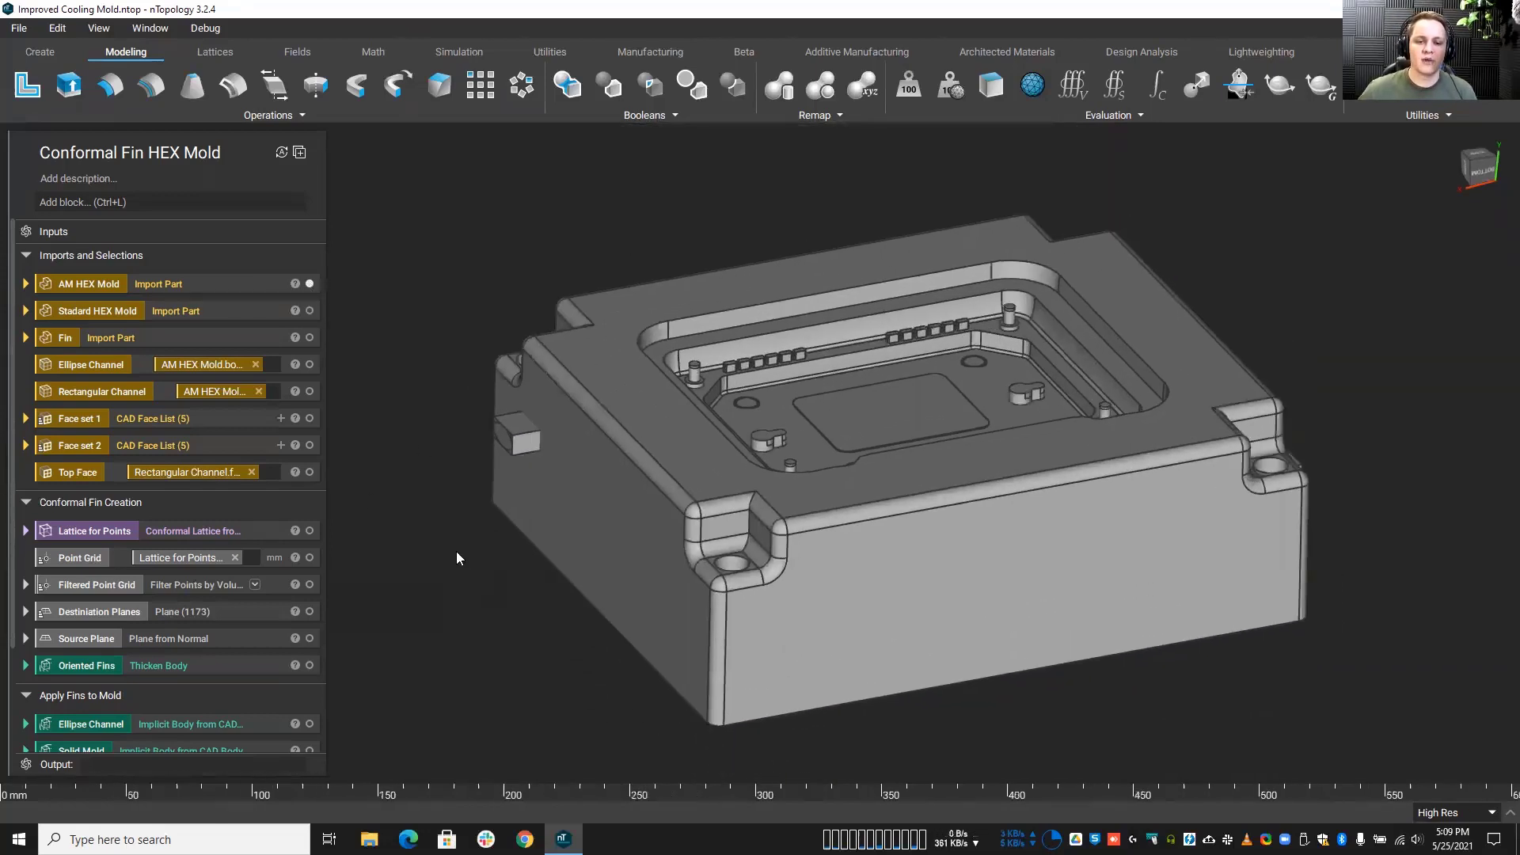
pyautogui.click(308, 284)
pyautogui.click(309, 310)
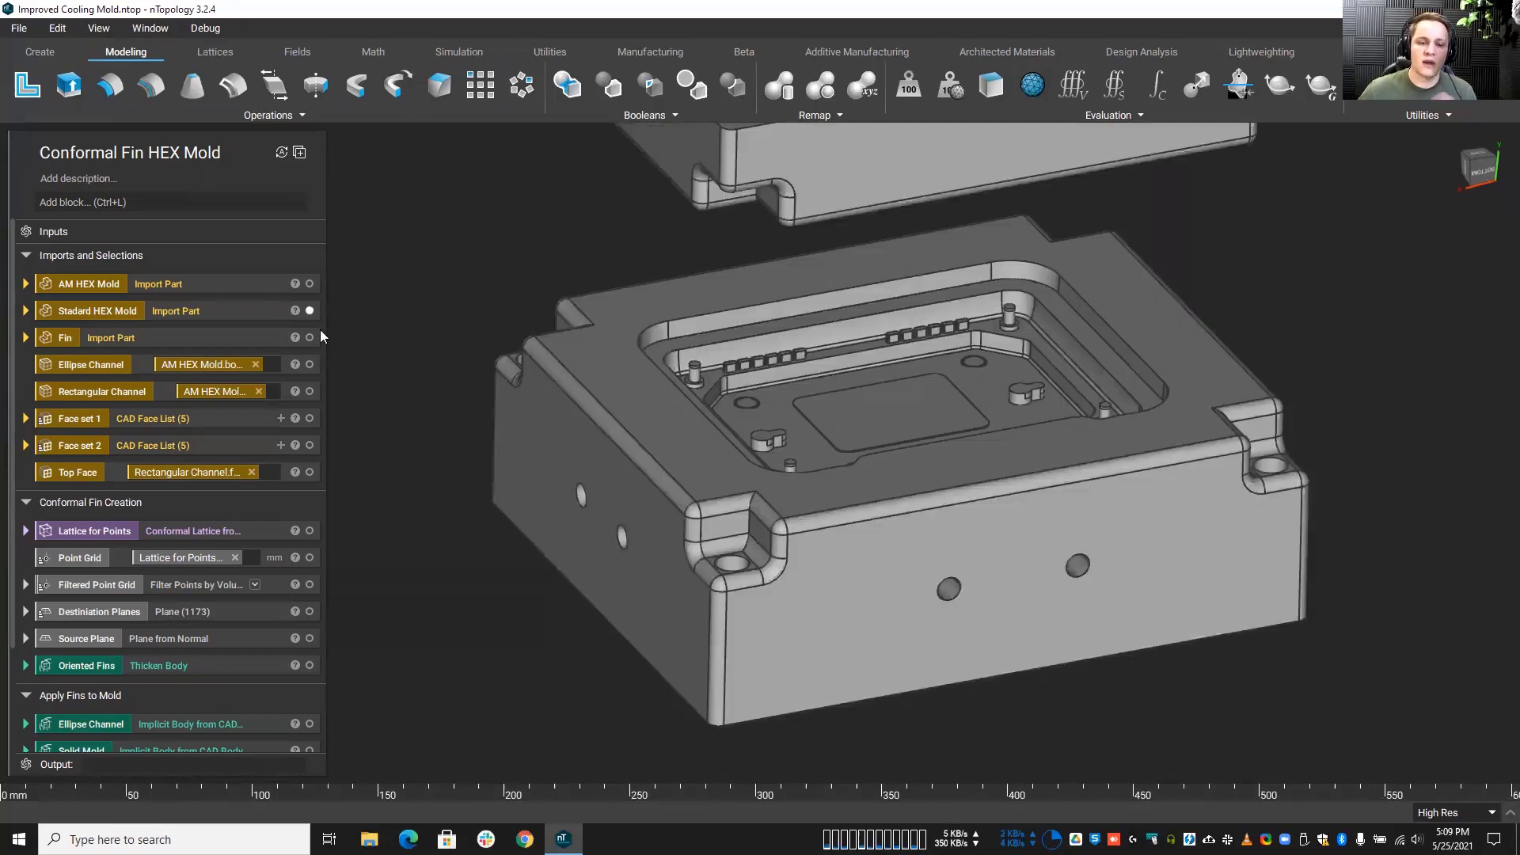
pyautogui.click(310, 310)
pyautogui.click(309, 283)
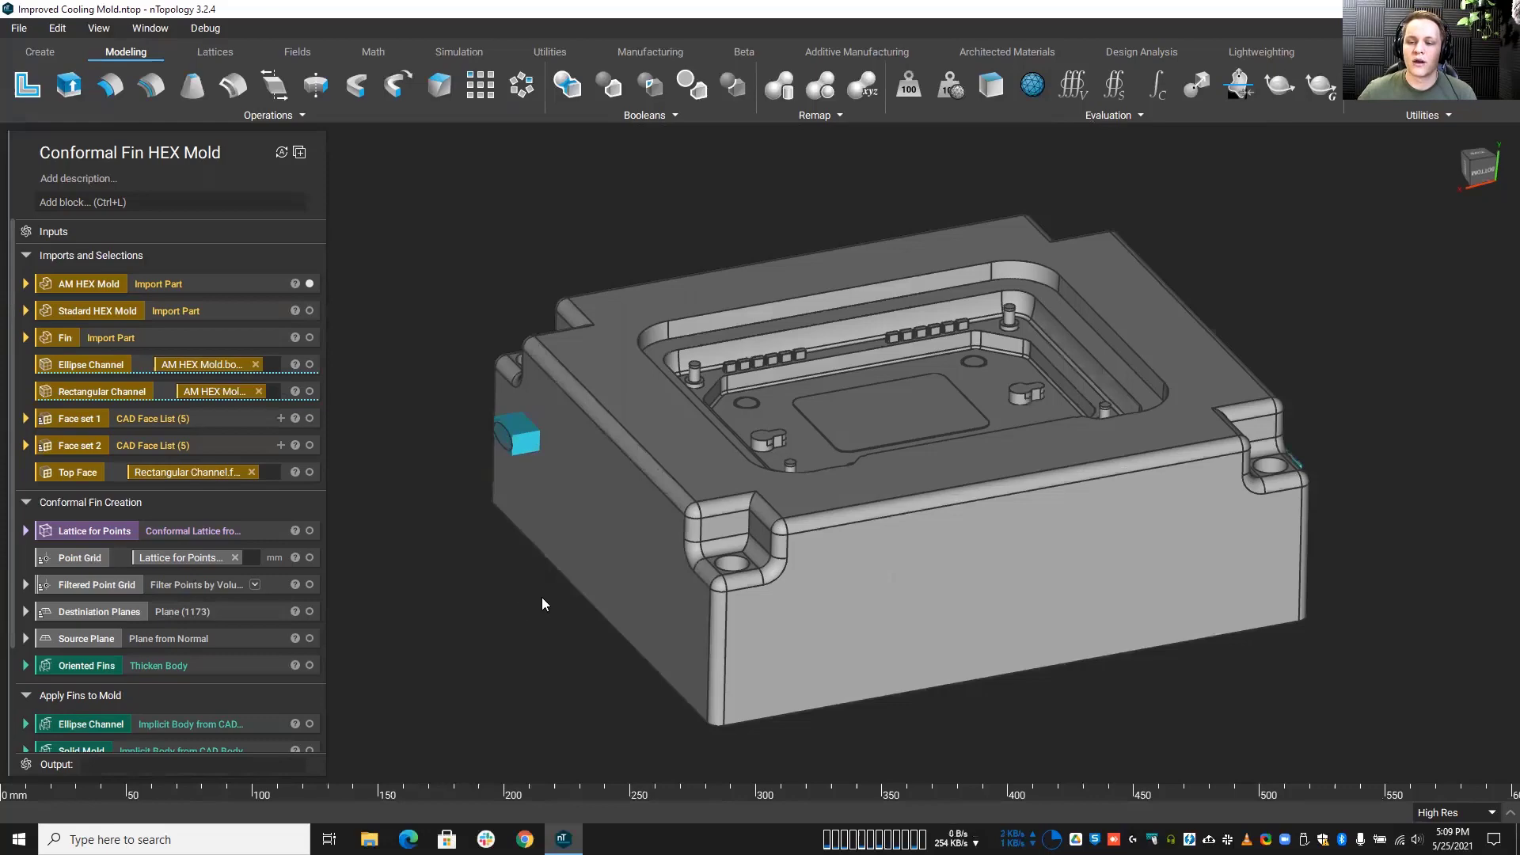
pyautogui.moveTo(542, 597); pyautogui.dragTo(476, 771, button='right')
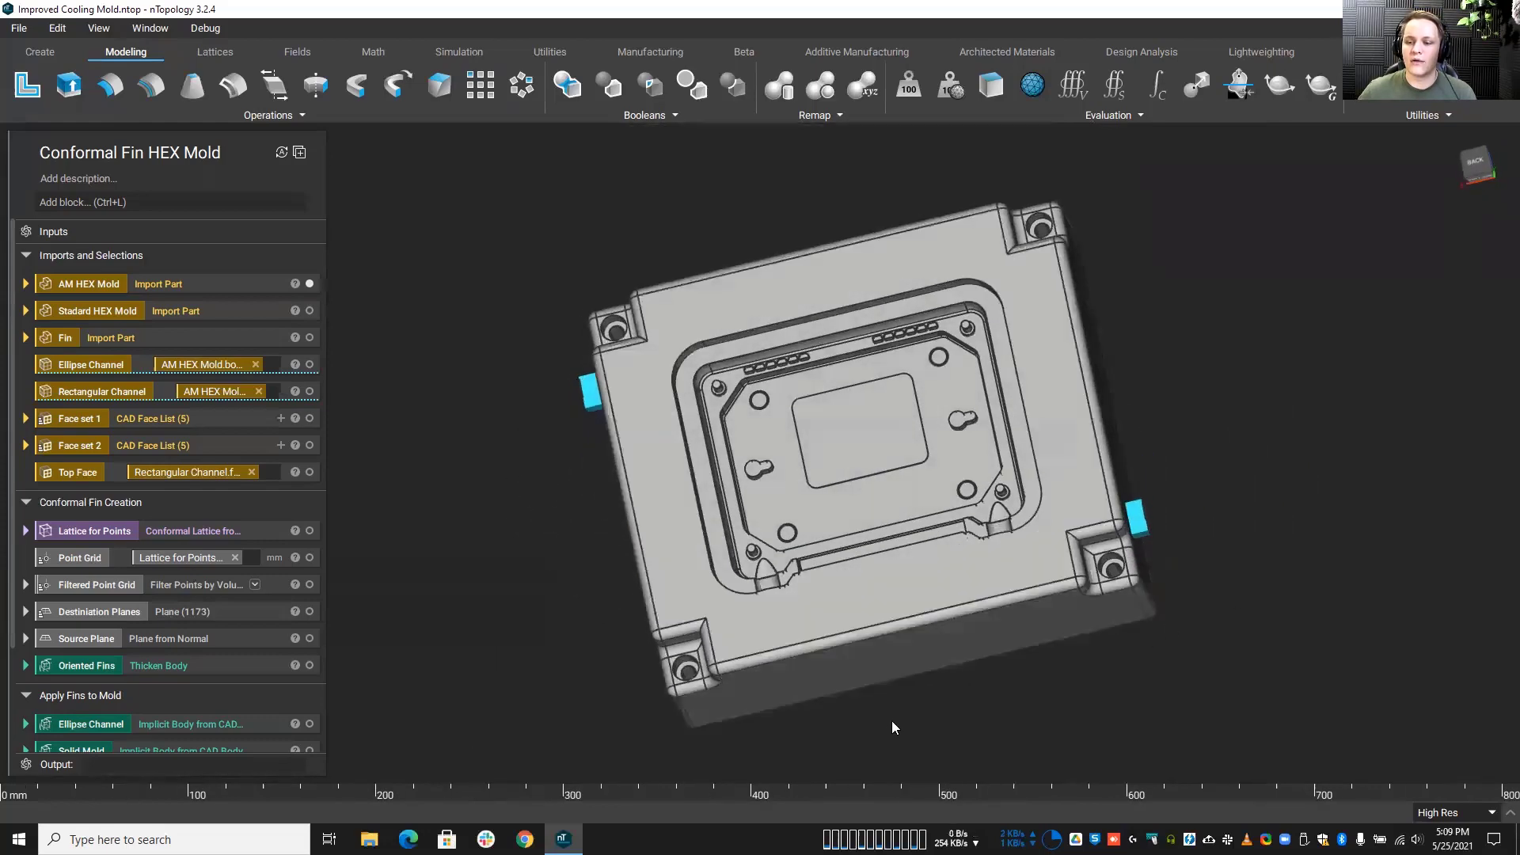
pyautogui.moveTo(892, 720); pyautogui.dragTo(931, 690, button='right')
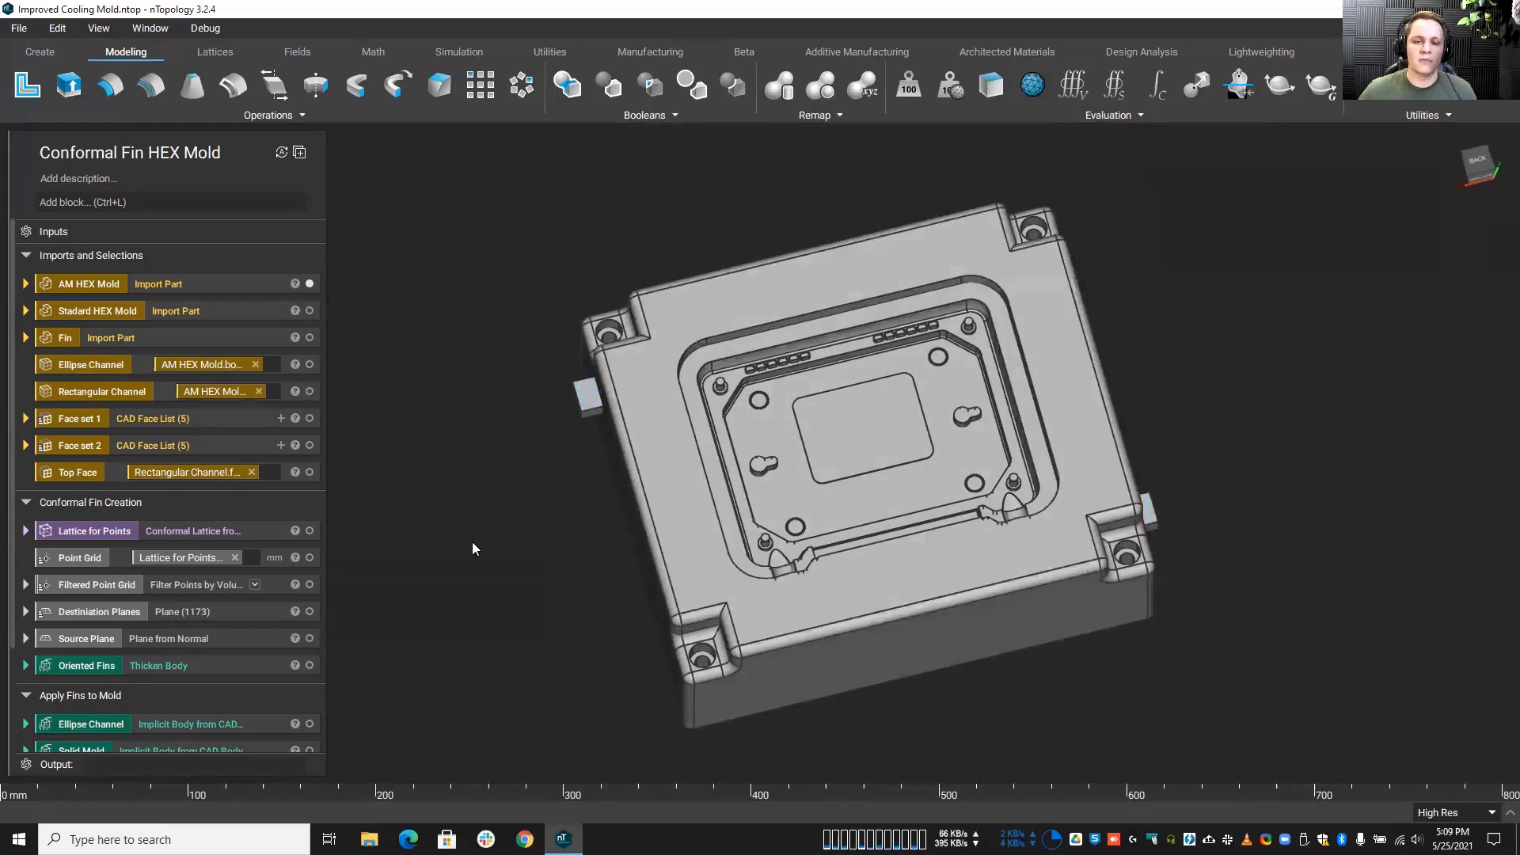
# Step: Hide the AM HEX Mold and inspect the Ellipse Channel from several angles
pyautogui.click(309, 285)
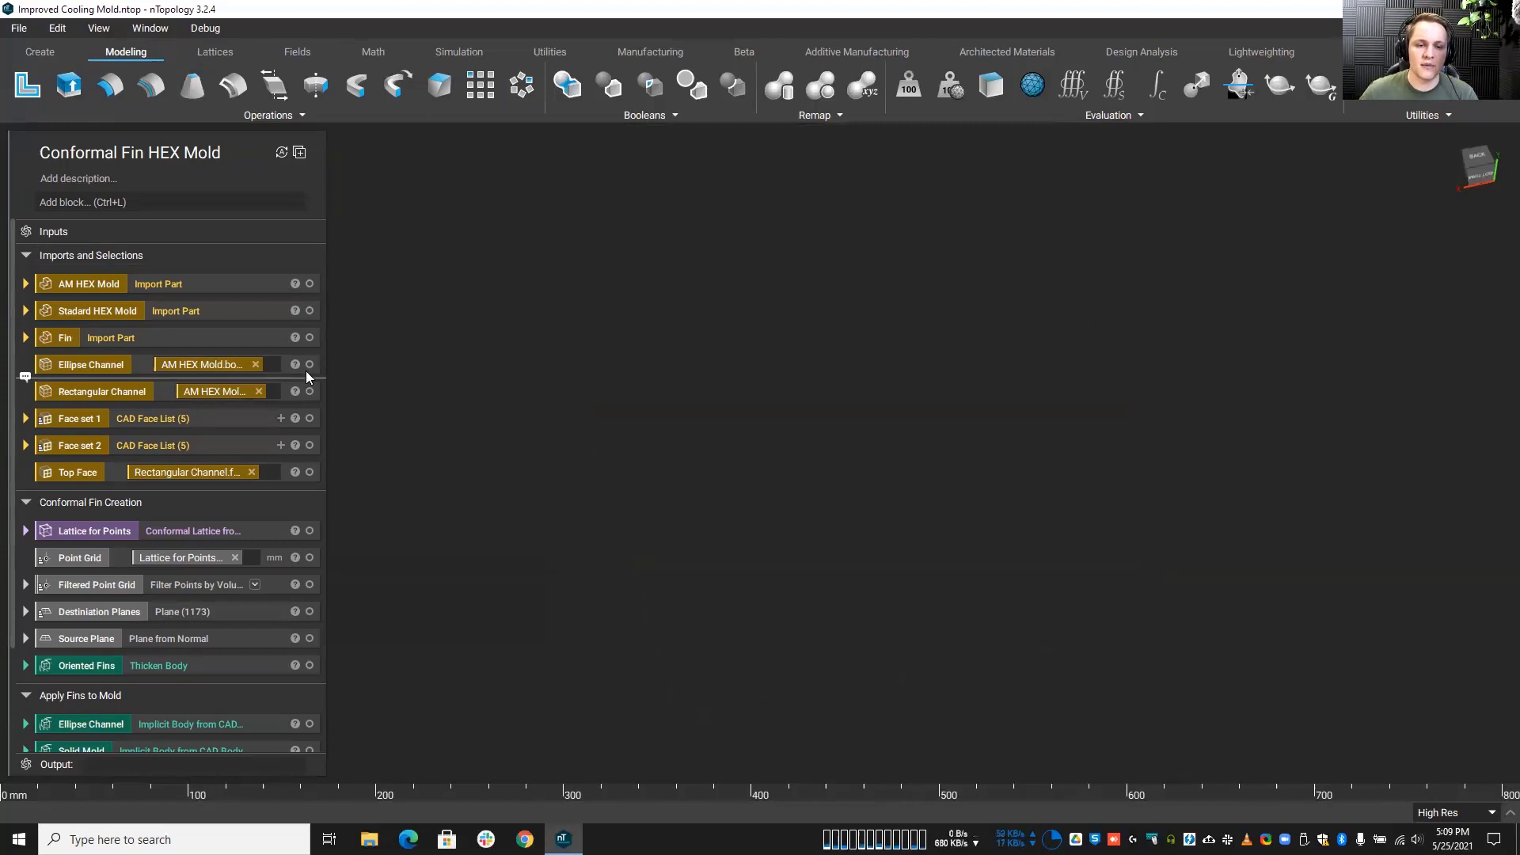
pyautogui.click(310, 365)
pyautogui.moveTo(713, 515); pyautogui.dragTo(995, 282, button='right')
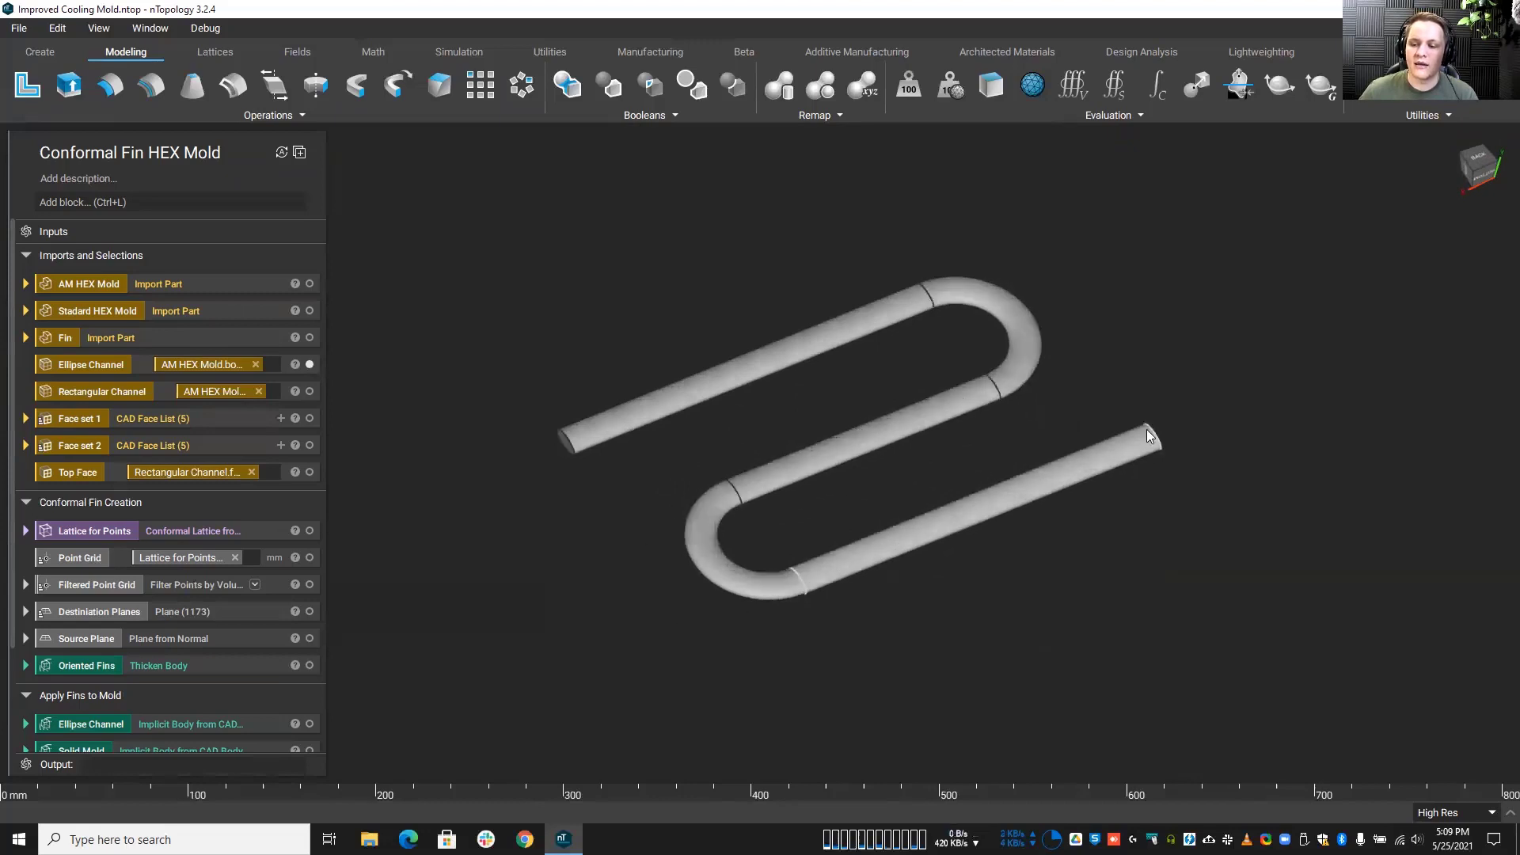
pyautogui.moveTo(991, 620); pyautogui.dragTo(944, 491, button='right')
pyautogui.scroll(3, 758, 499)
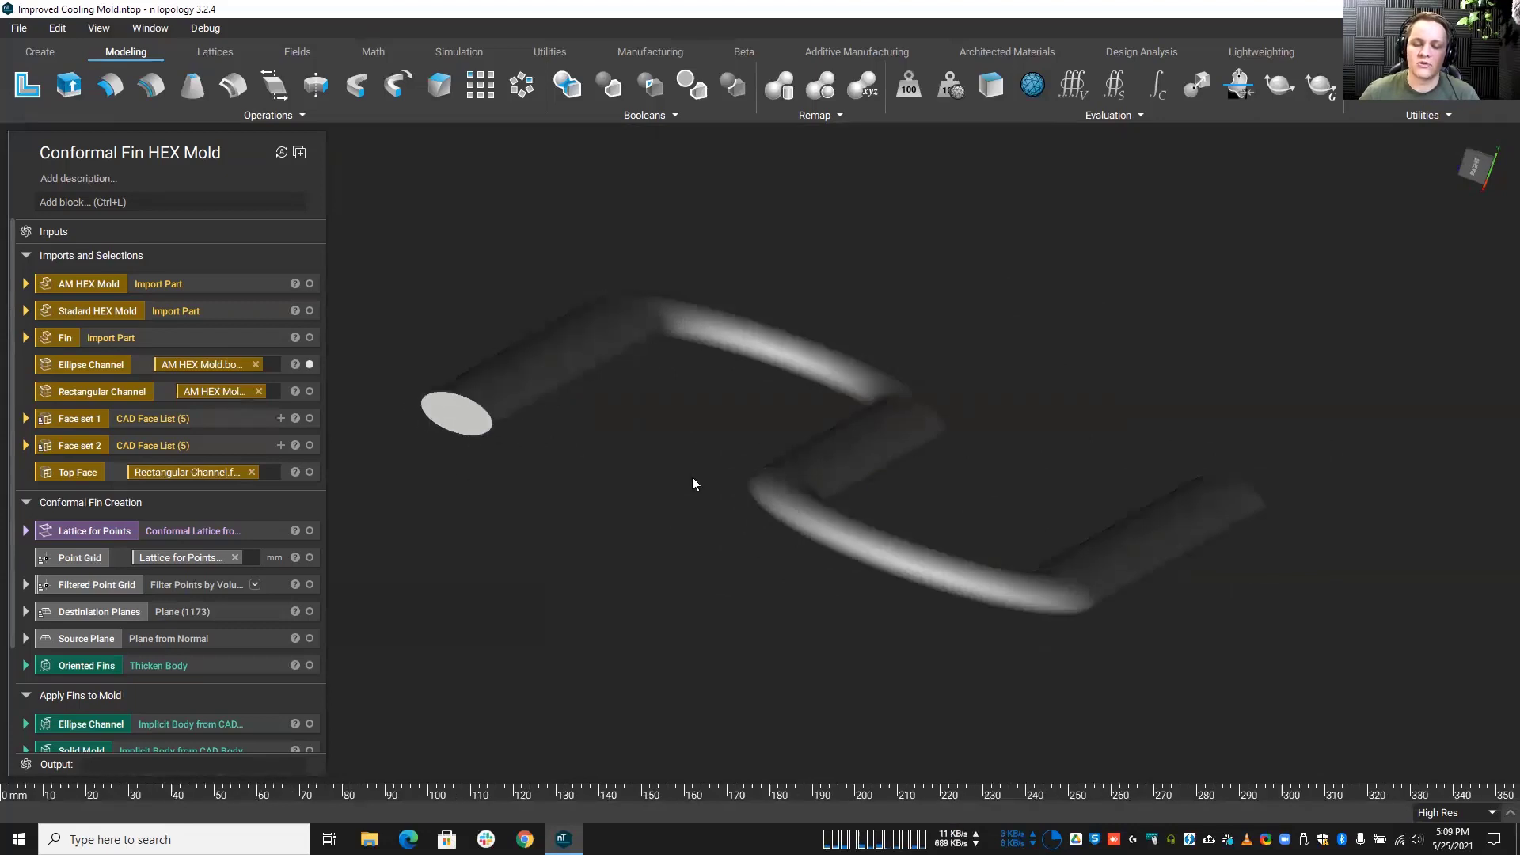
pyautogui.moveTo(694, 483)
pyautogui.mouseDown(button='right')
pyautogui.moveTo(719, 489)
pyautogui.moveTo(685, 498)
pyautogui.mouseUp(button='right')
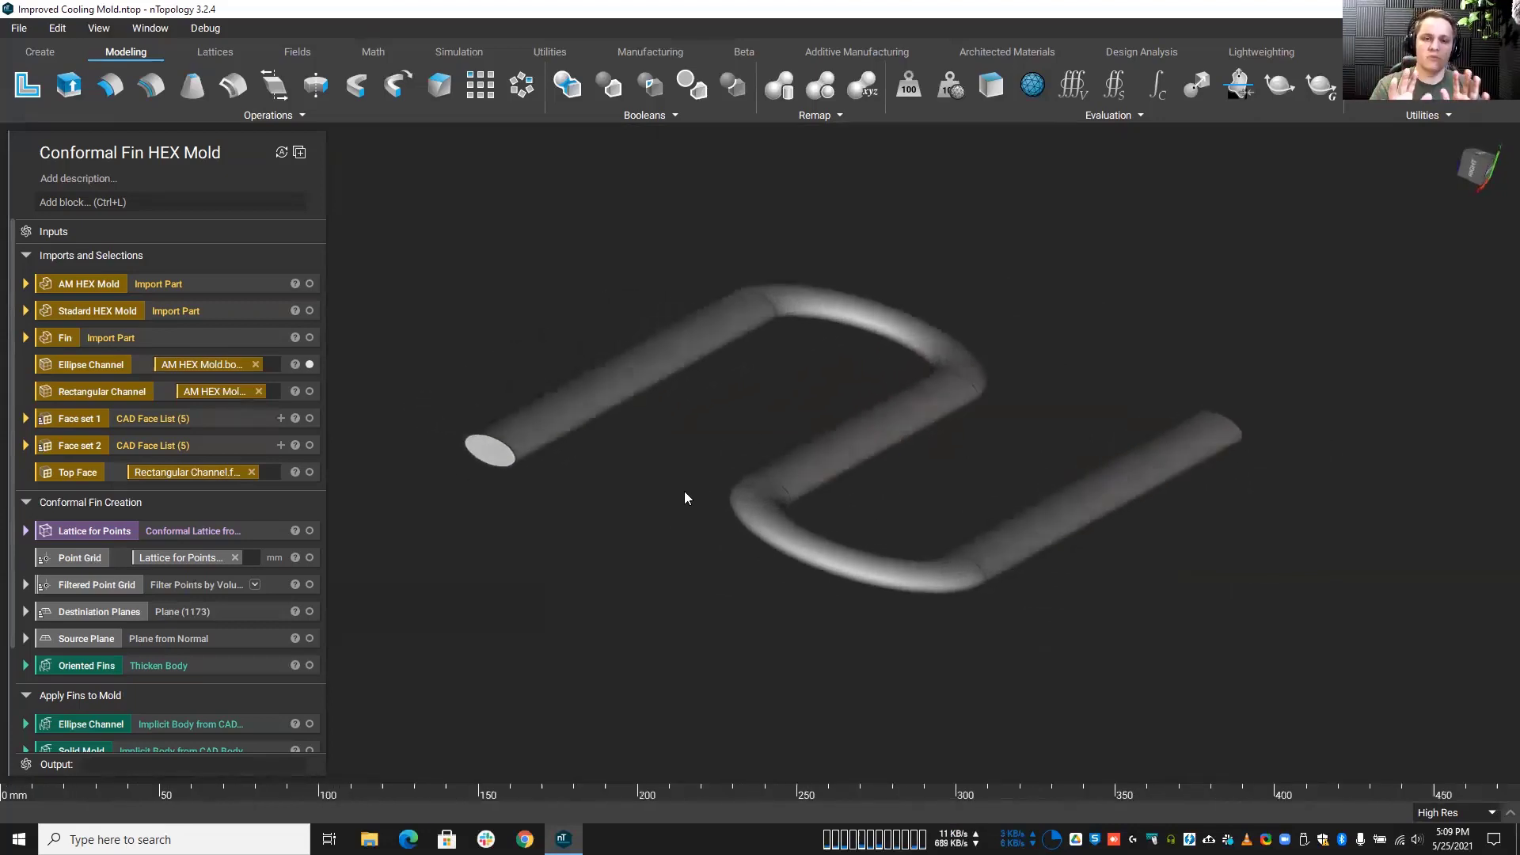
pyautogui.moveTo(596, 264); pyautogui.dragTo(536, 475, button='right')
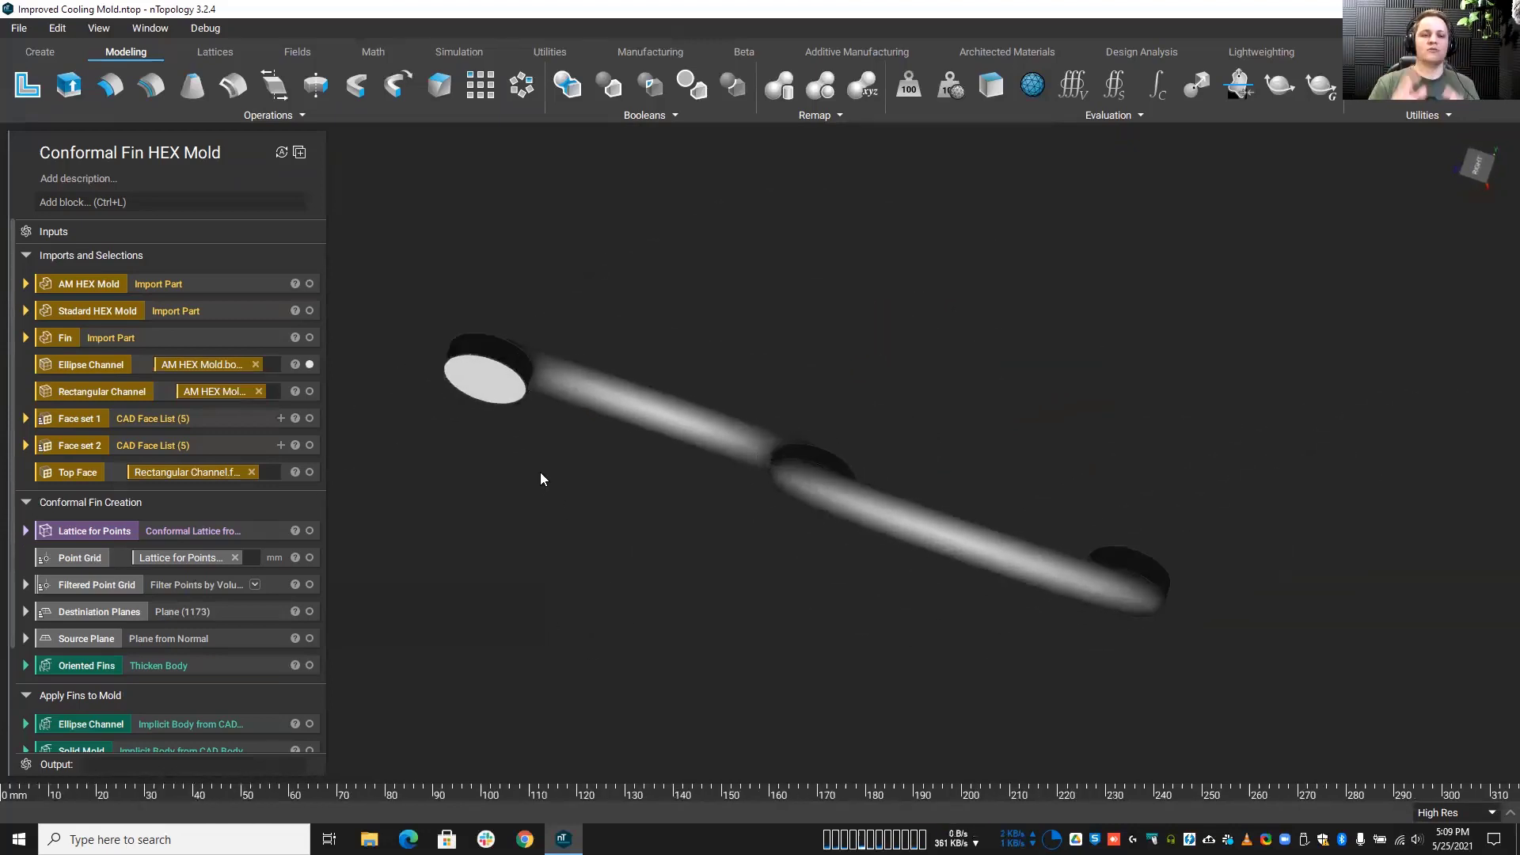
pyautogui.moveTo(555, 459); pyautogui.dragTo(595, 502, button='right')
pyautogui.scroll(-2, 593, 499)
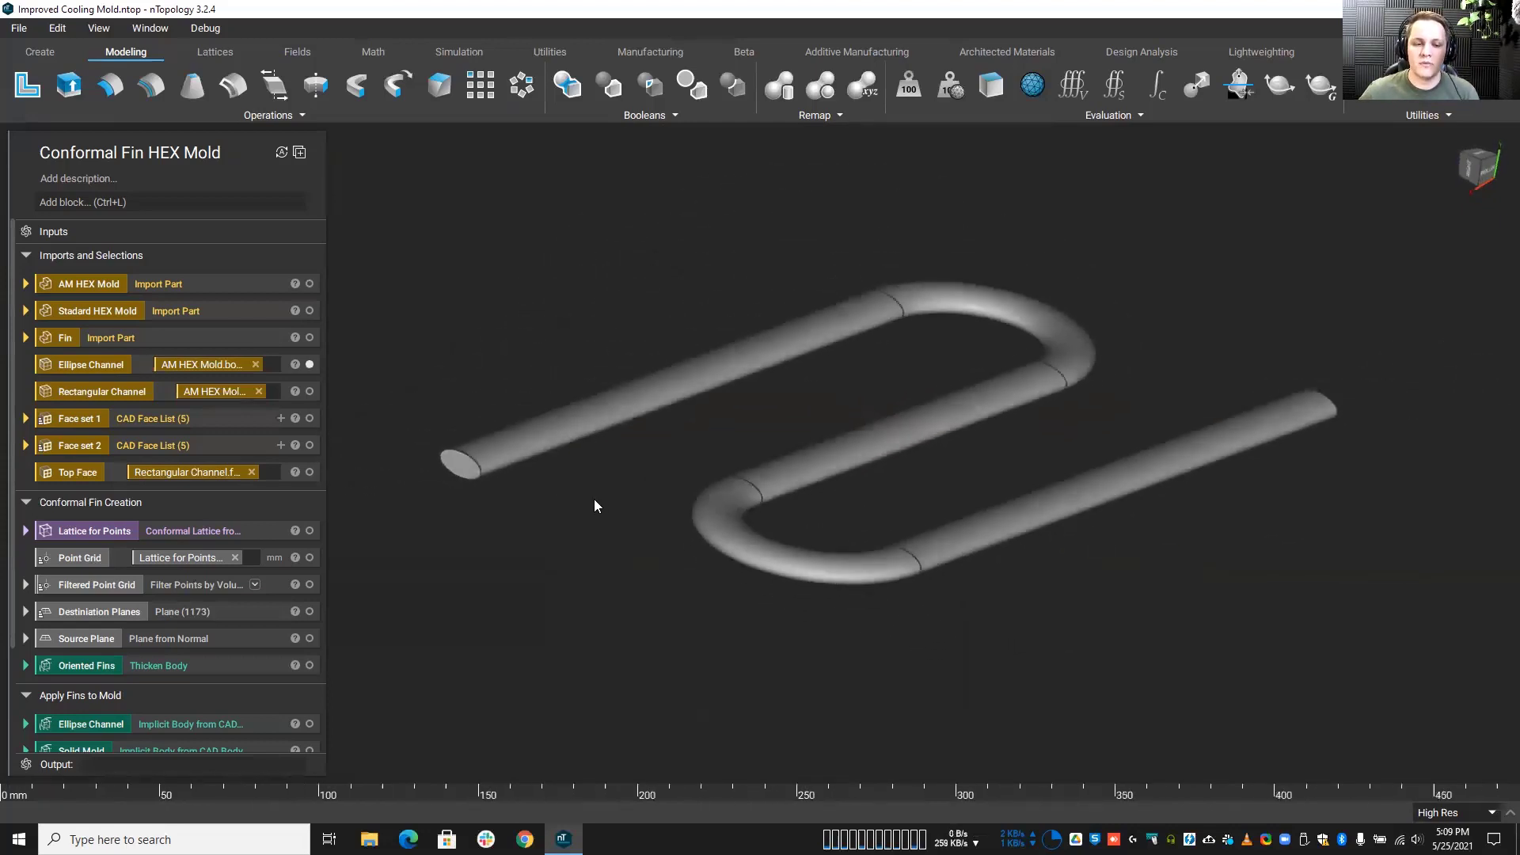
# Step: Compare with the Rectangular Channel, then return to the Ellipse Channel and orbit around it
pyautogui.click(309, 391)
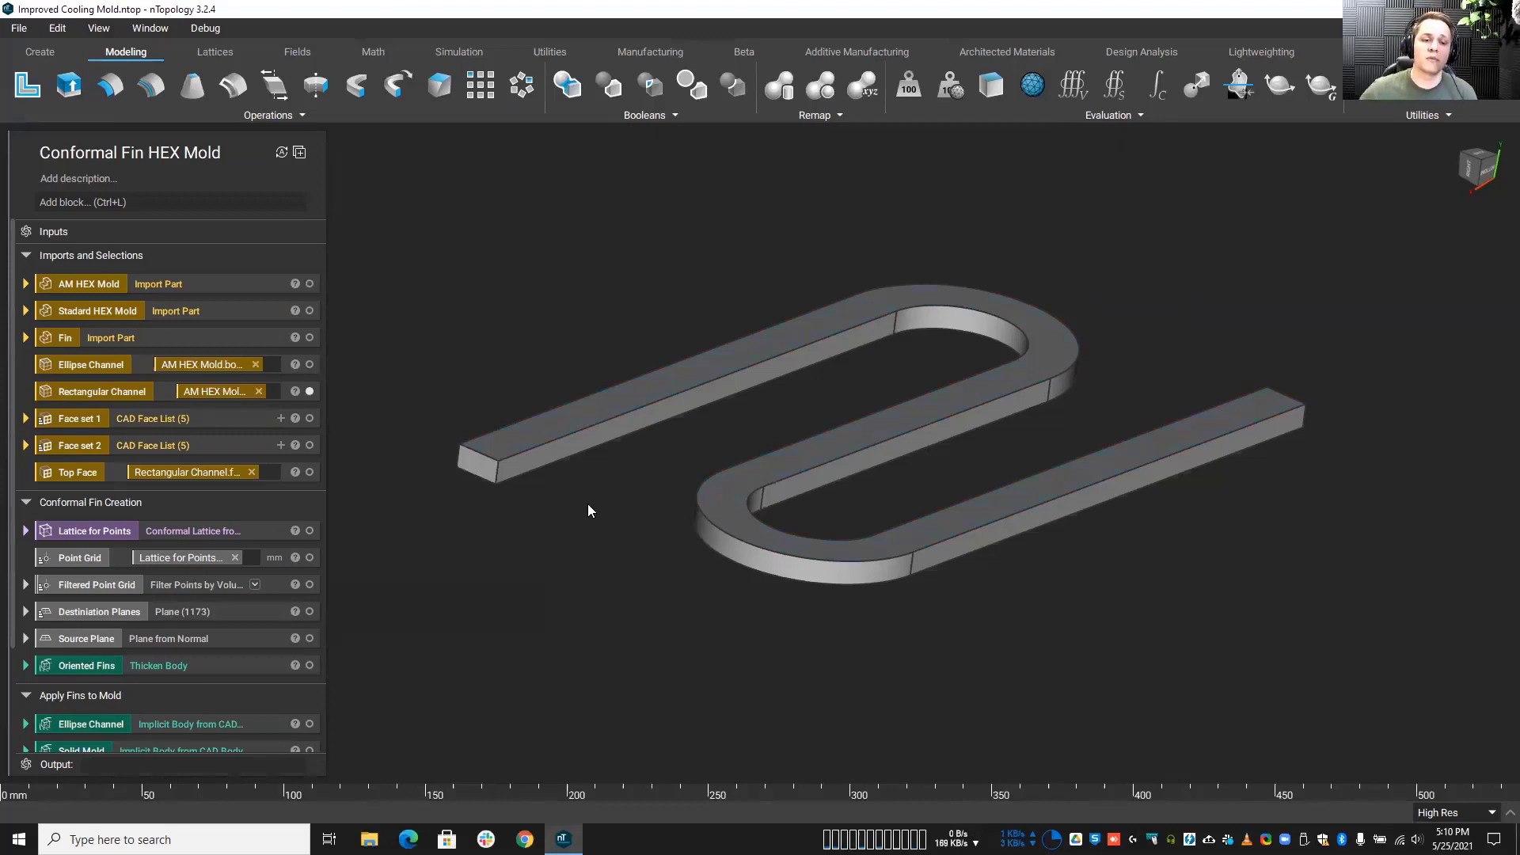
pyautogui.click(309, 391)
pyautogui.click(309, 364)
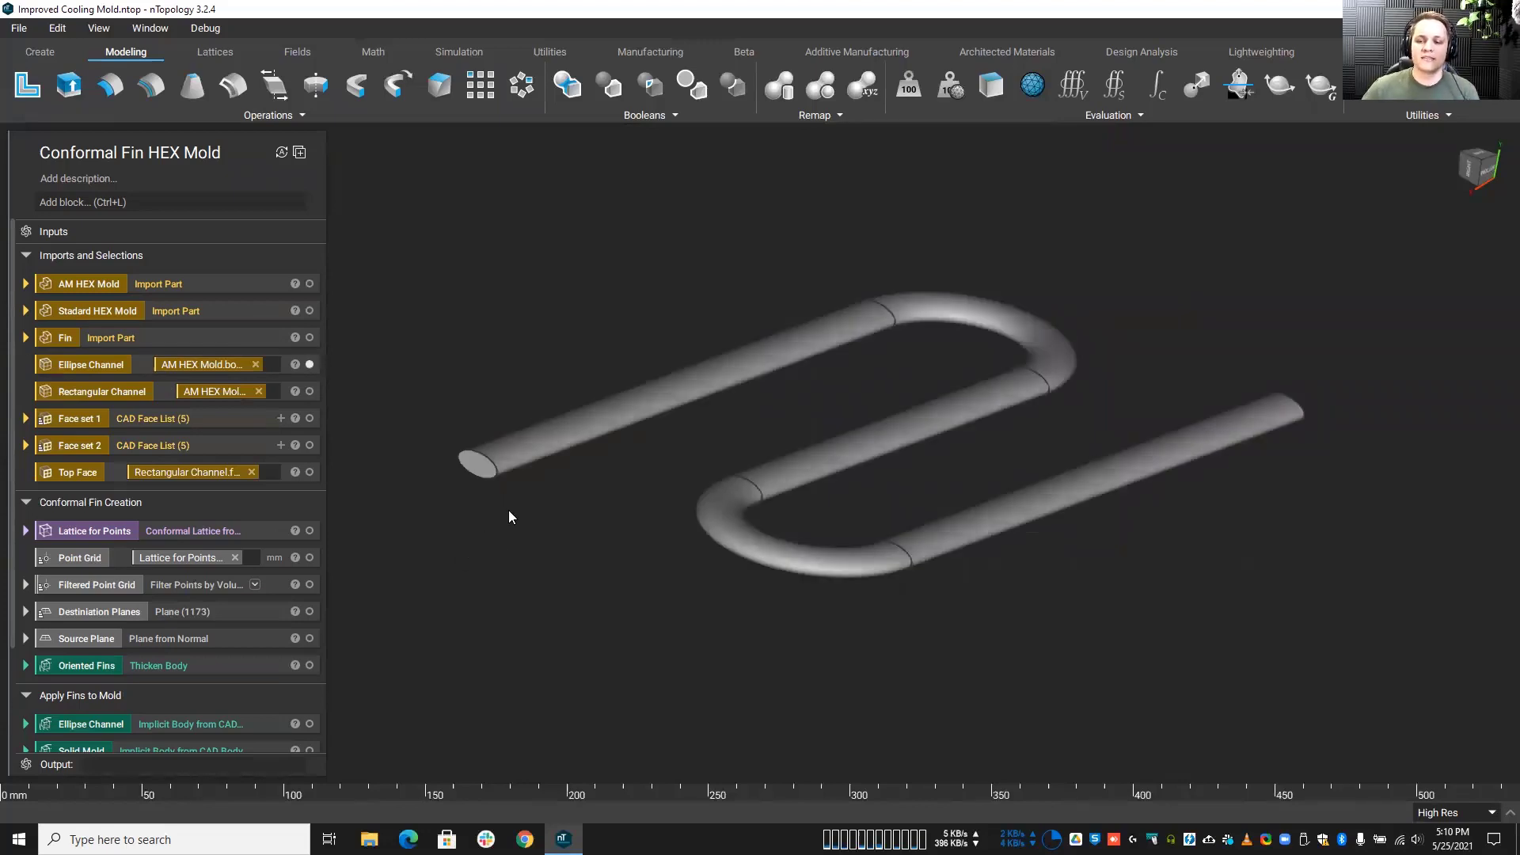
pyautogui.scroll(3, 538, 505)
pyautogui.moveTo(644, 466); pyautogui.dragTo(483, 391, button='right')
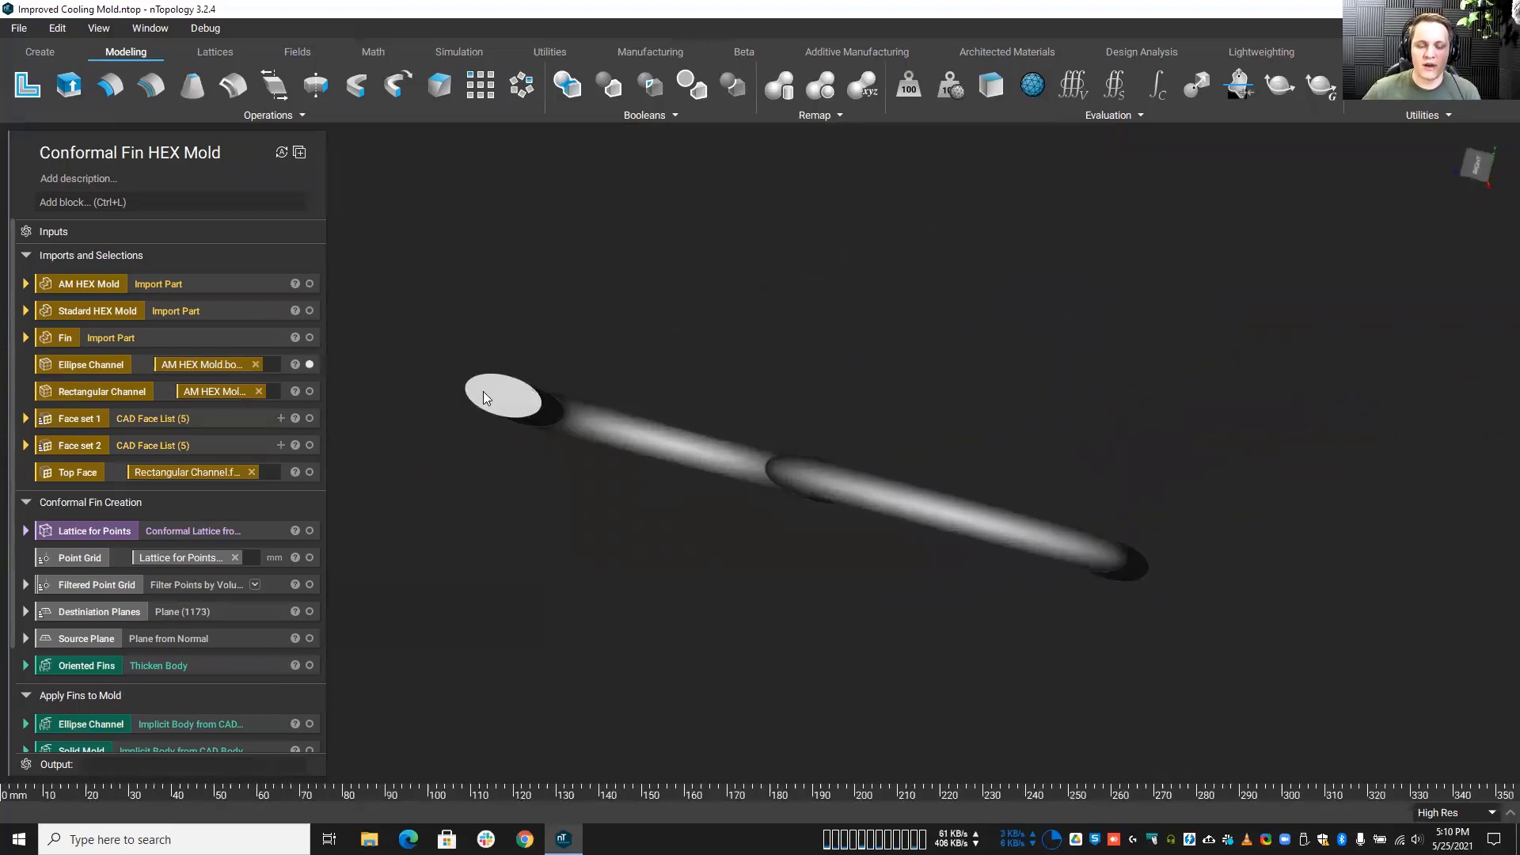
pyautogui.moveTo(604, 444); pyautogui.dragTo(544, 498, button='right')
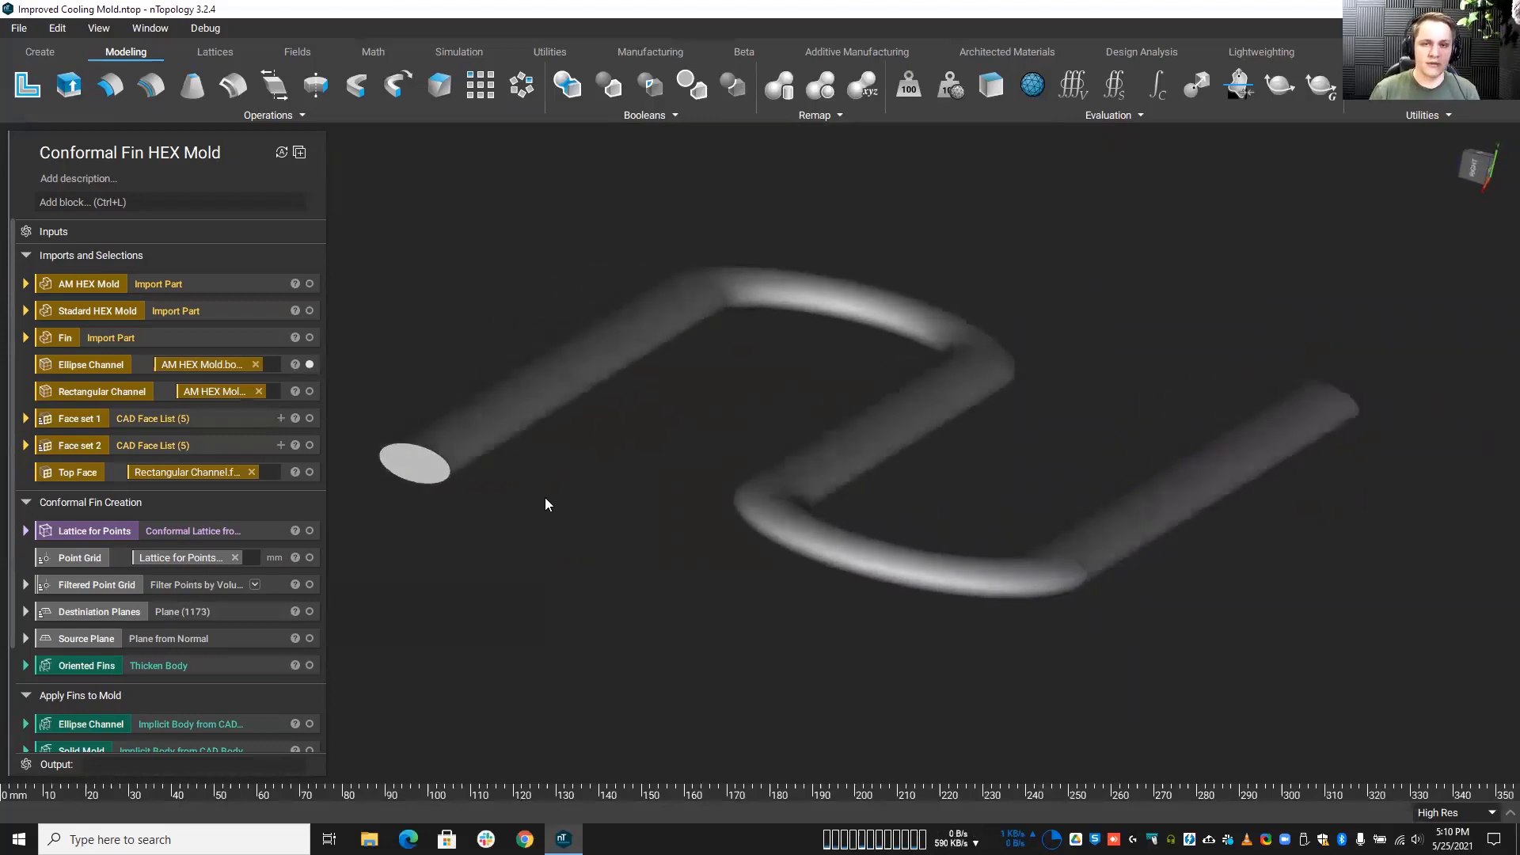
pyautogui.click(310, 364)
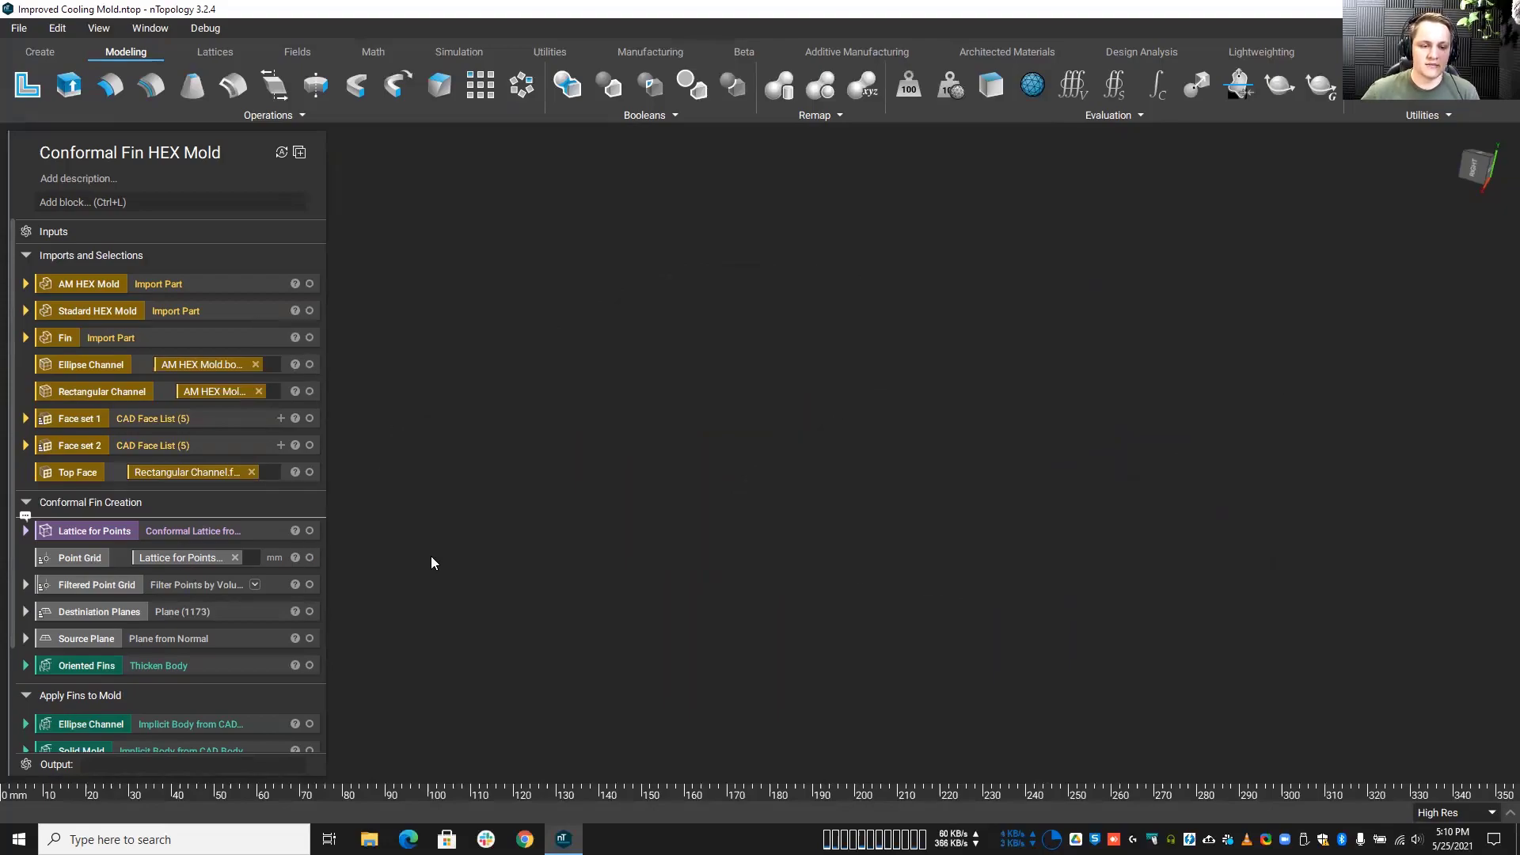
pyautogui.click(309, 665)
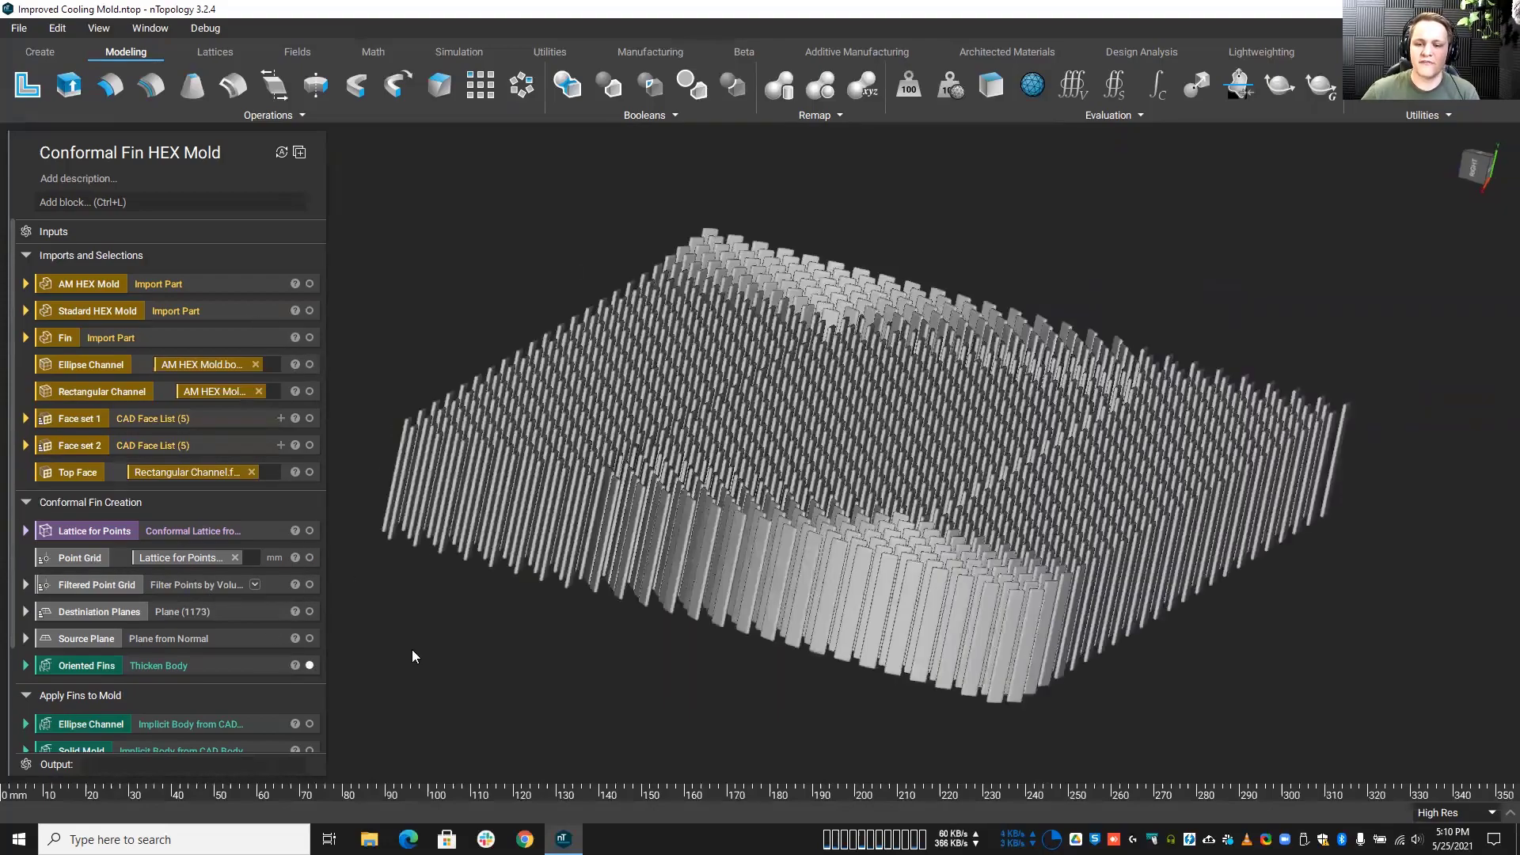
pyautogui.moveTo(412, 649); pyautogui.dragTo(591, 672, button='right')
pyautogui.scroll(5, 552, 717)
pyautogui.scroll(-5, 552, 721)
pyautogui.moveTo(552, 721); pyautogui.dragTo(589, 650, button='right')
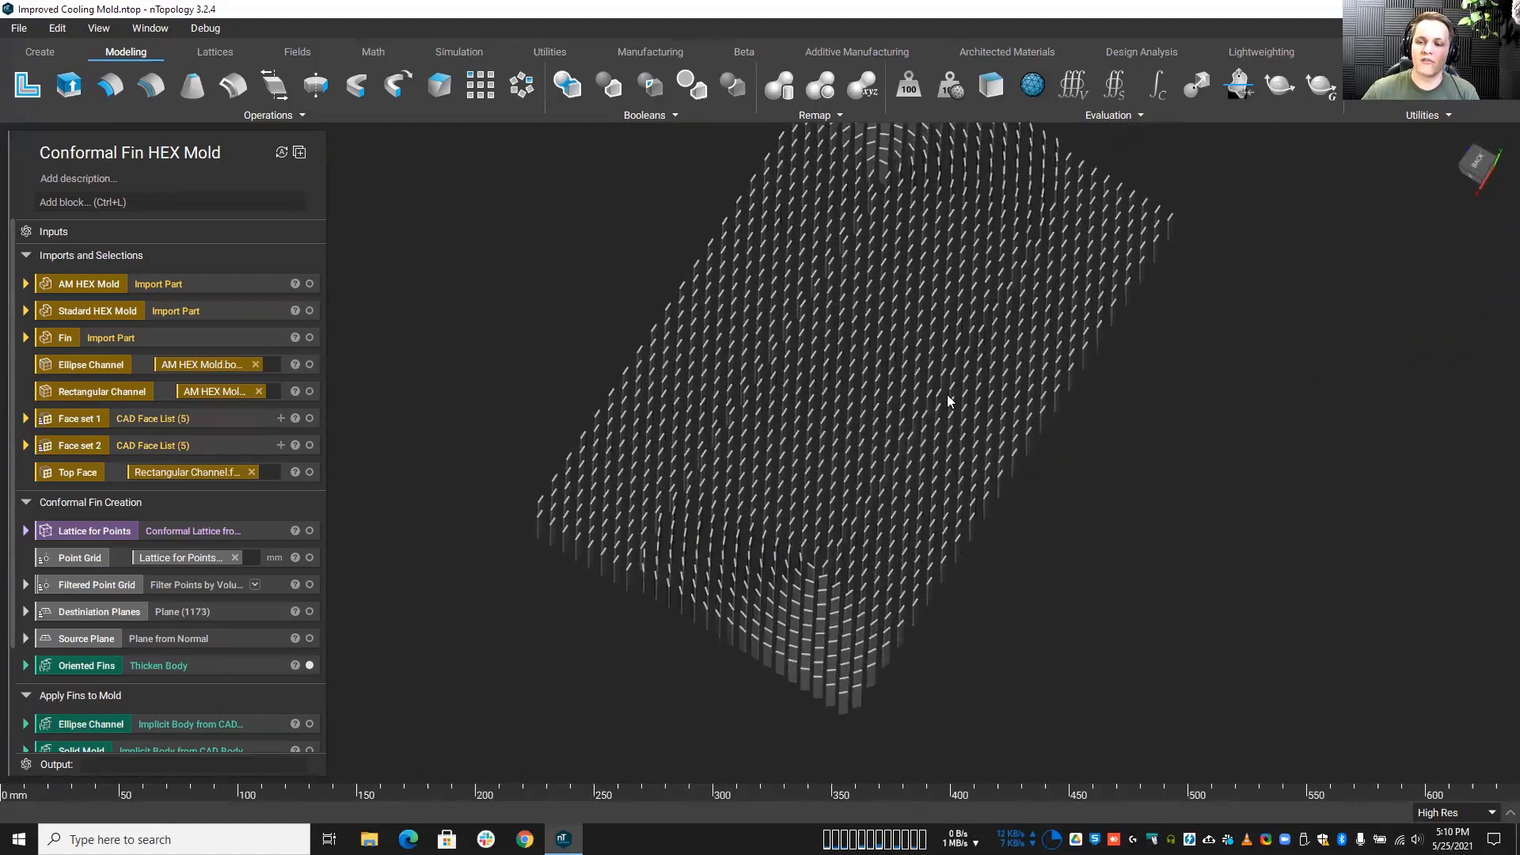
pyautogui.scroll(2, 850, 448)
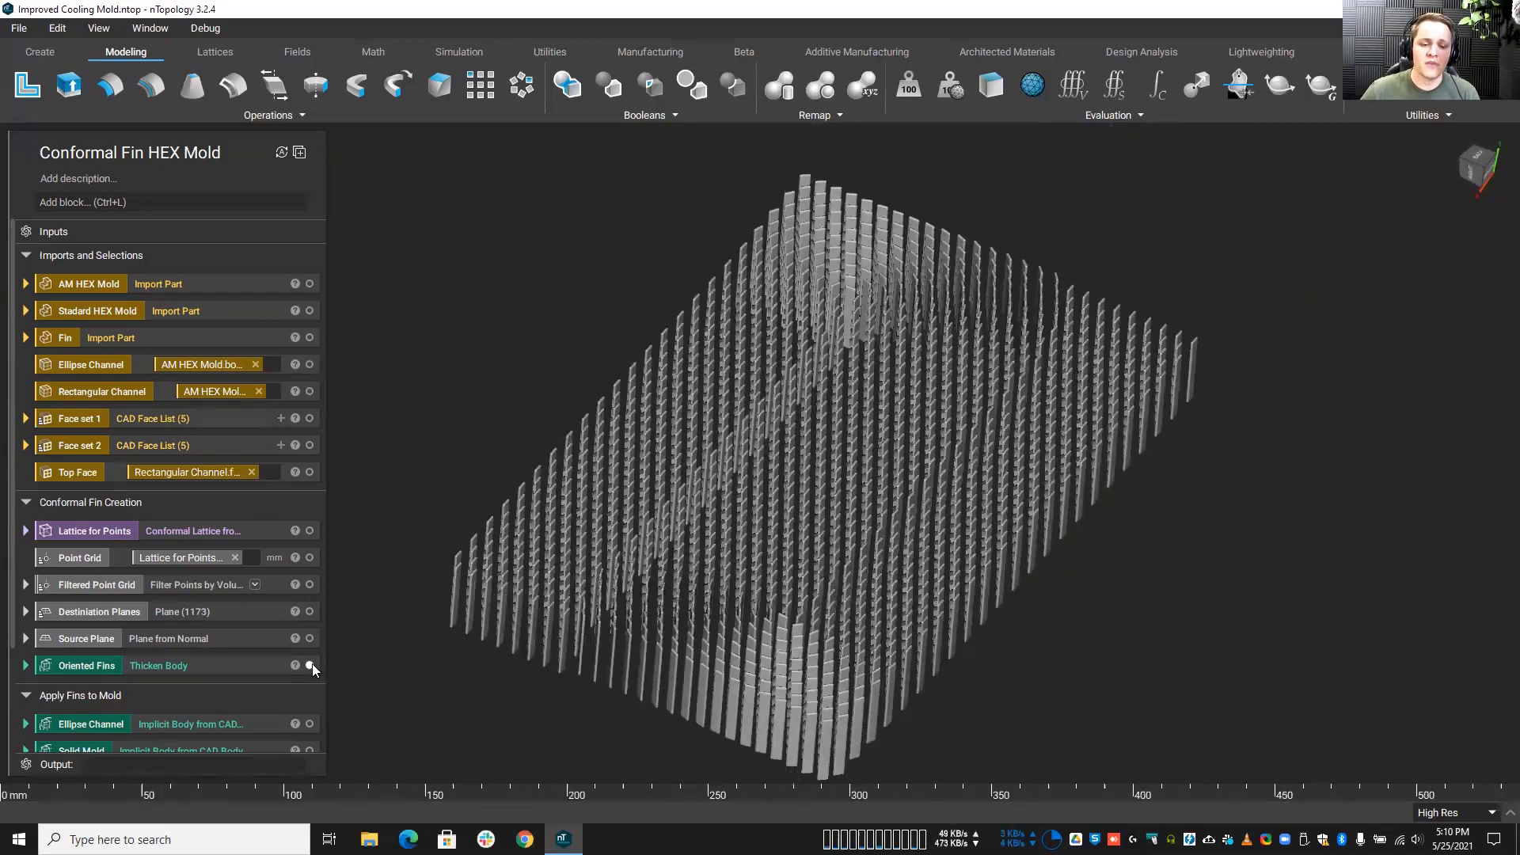
pyautogui.click(310, 665)
pyautogui.click(309, 391)
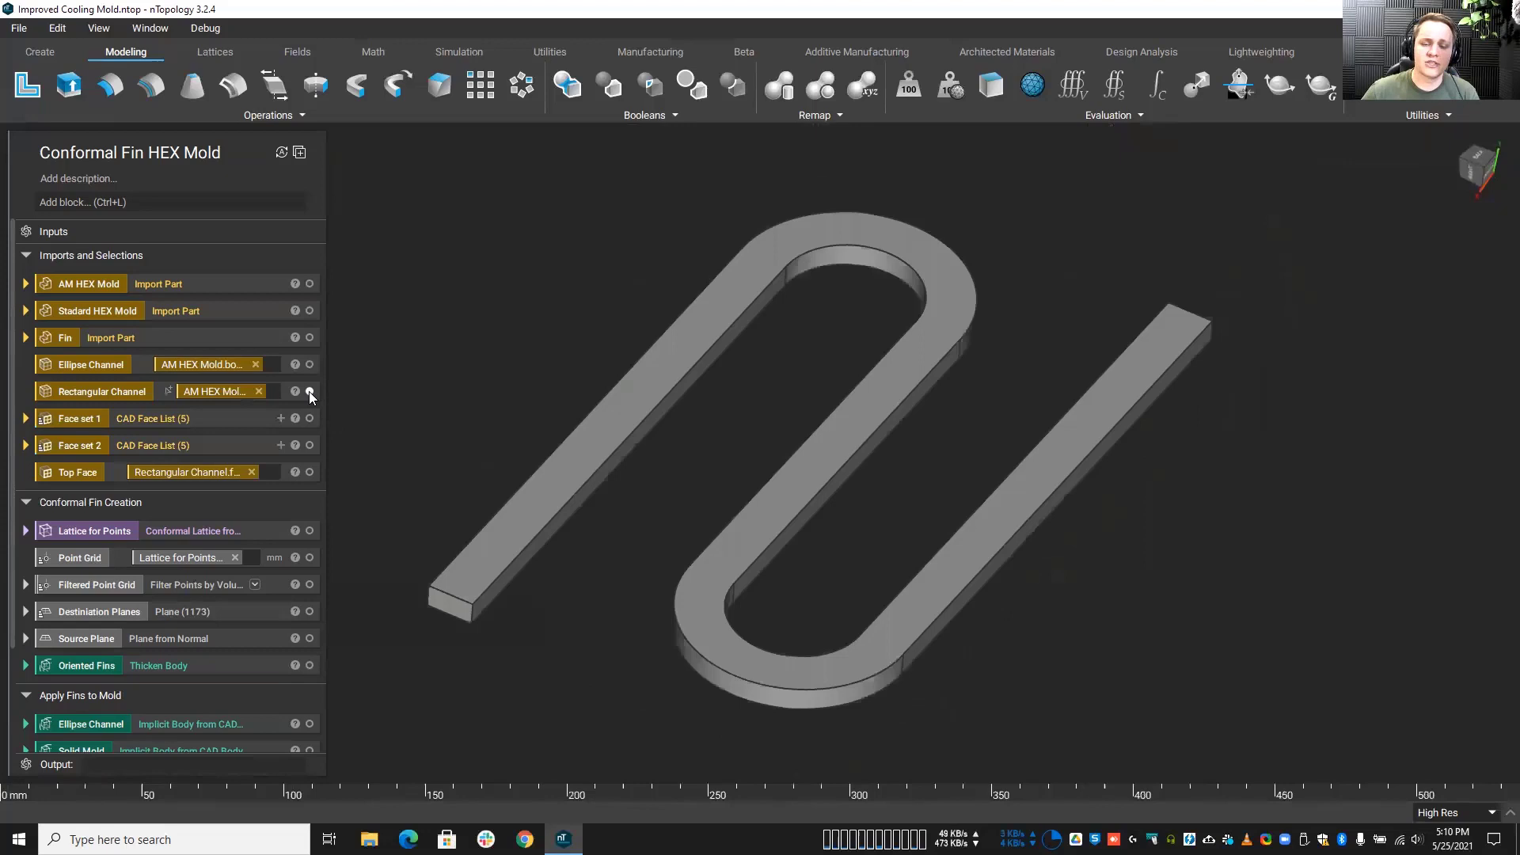
pyautogui.click(309, 391)
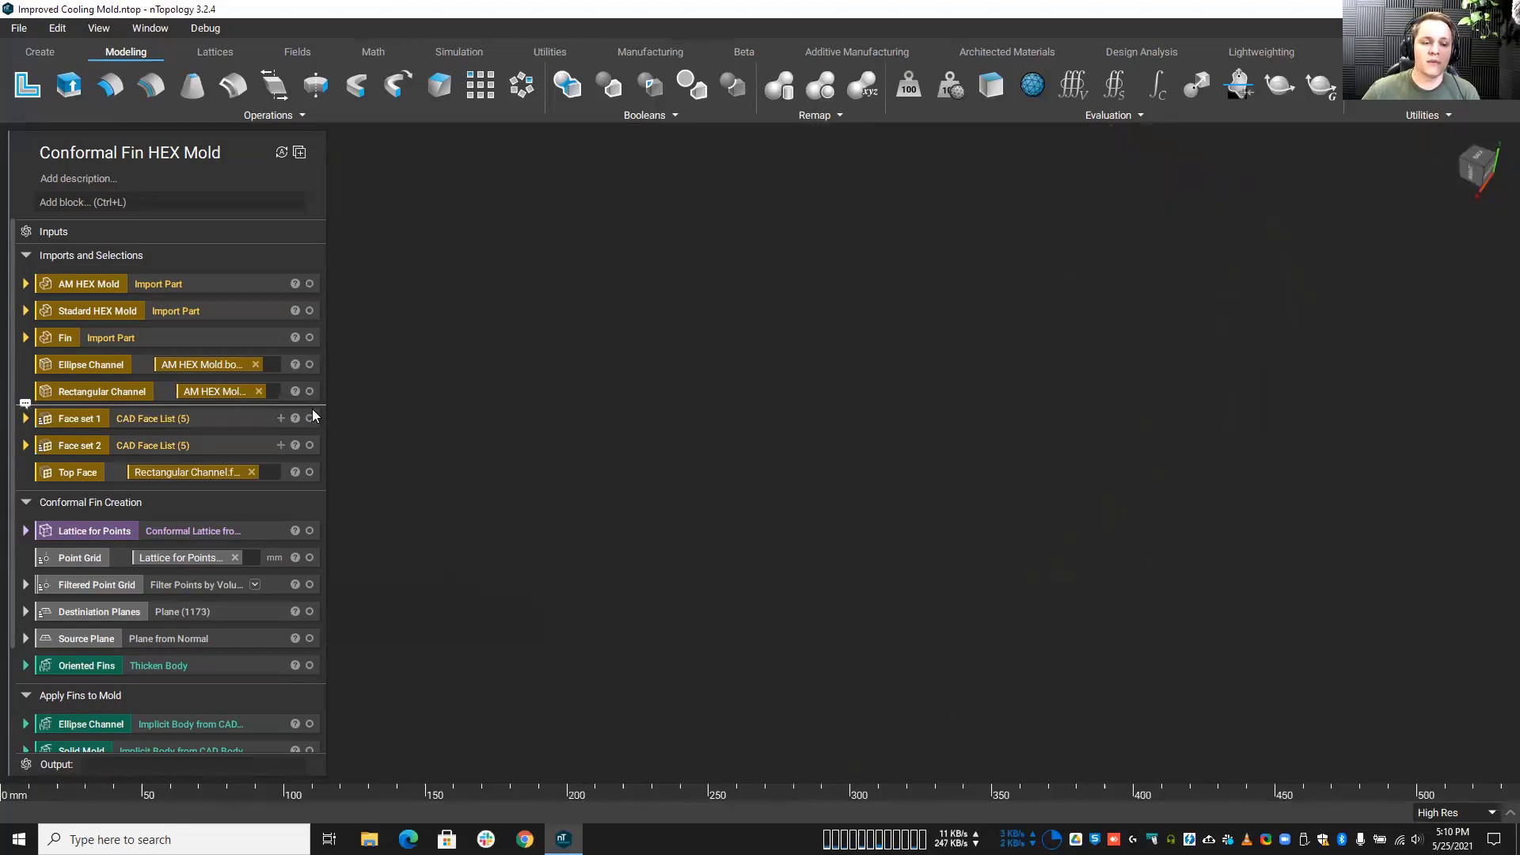
pyautogui.scroll(-3, 261, 445)
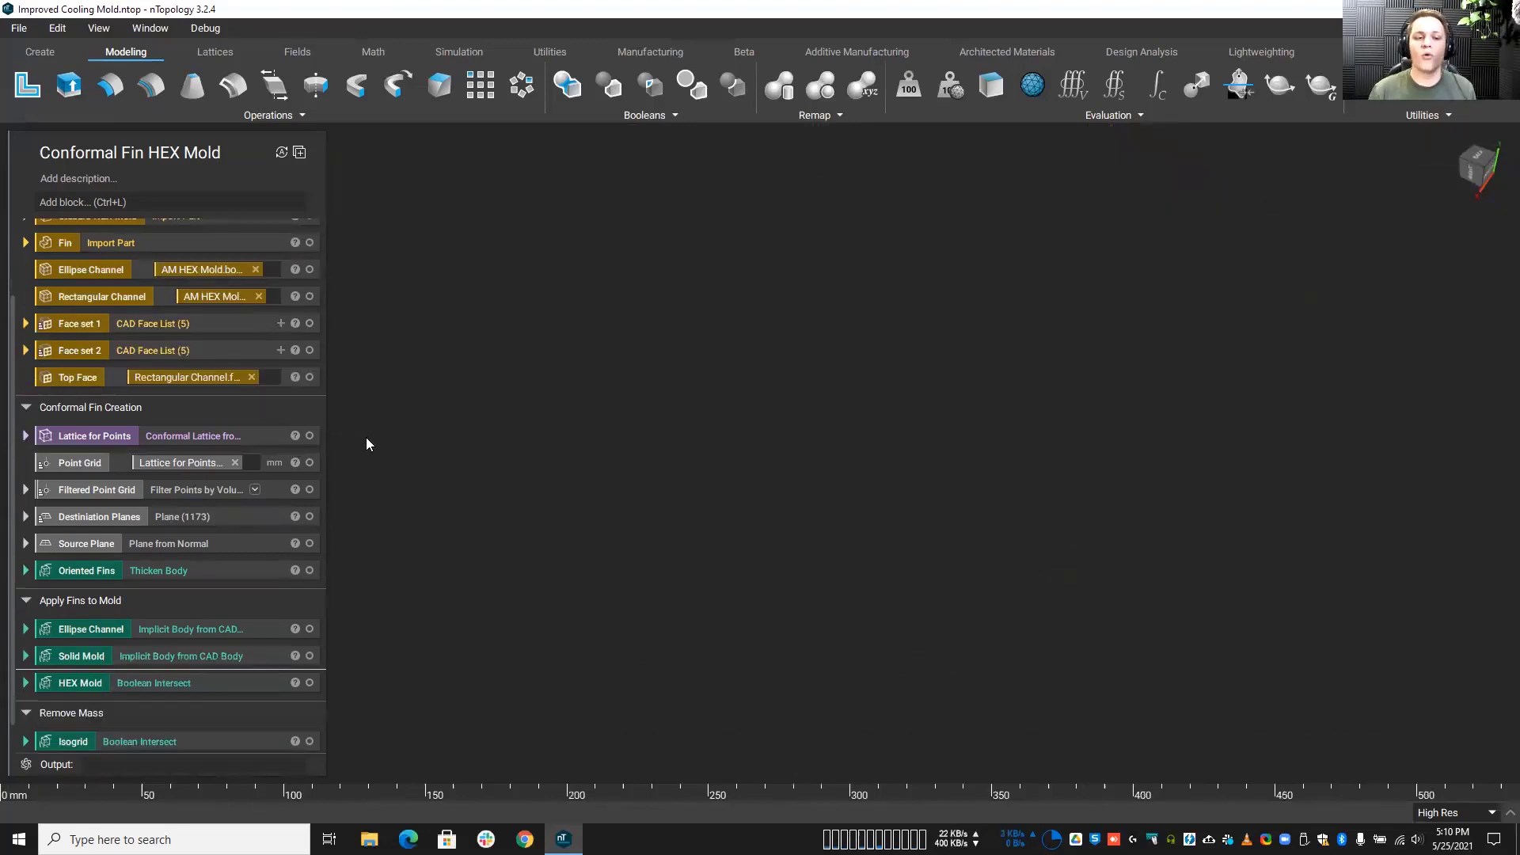
pyautogui.click(309, 242)
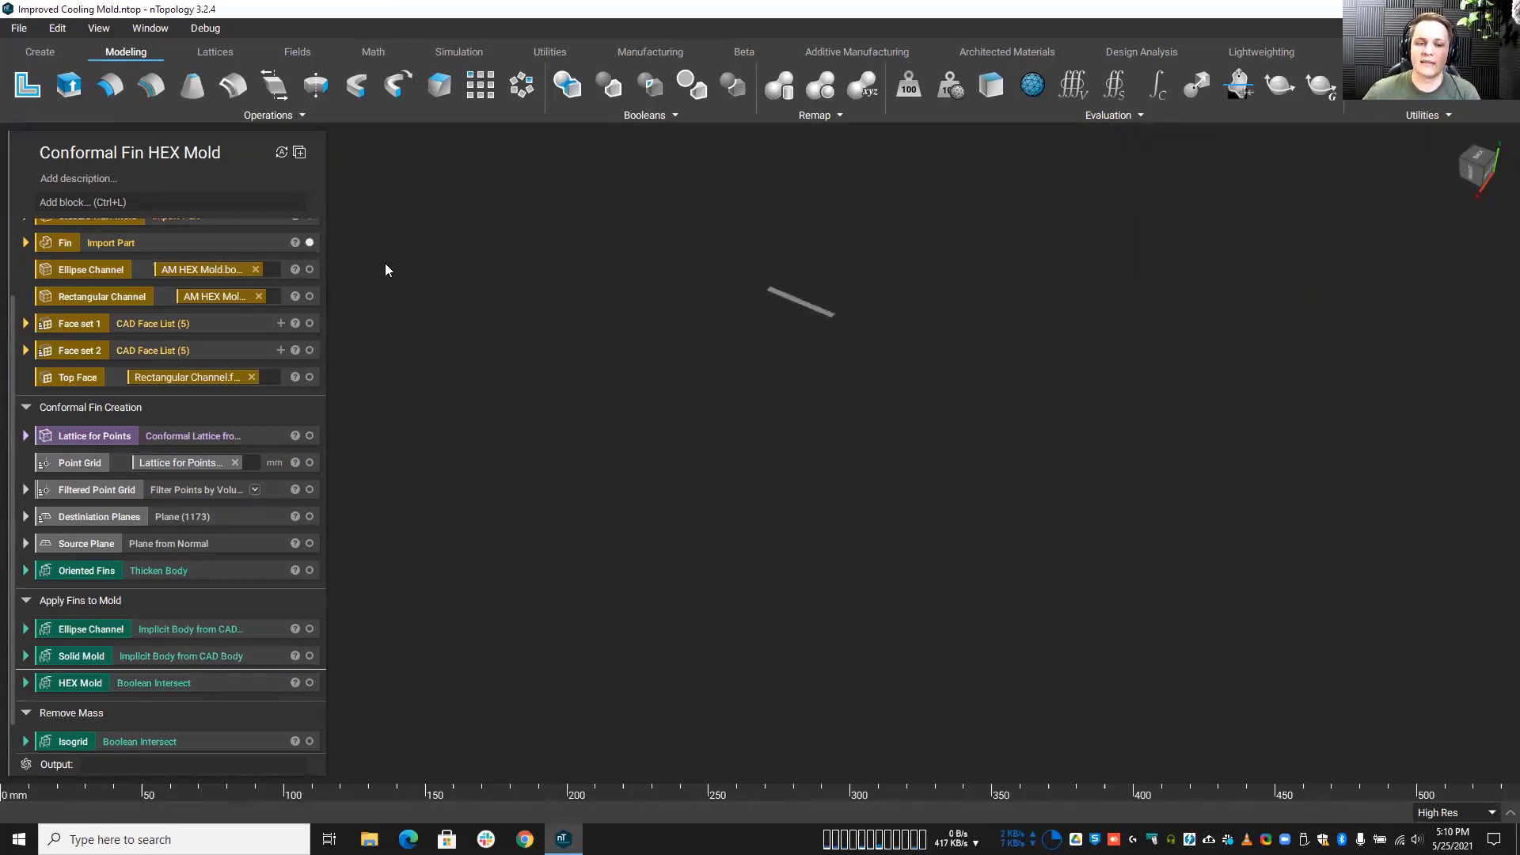
pyautogui.click(310, 242)
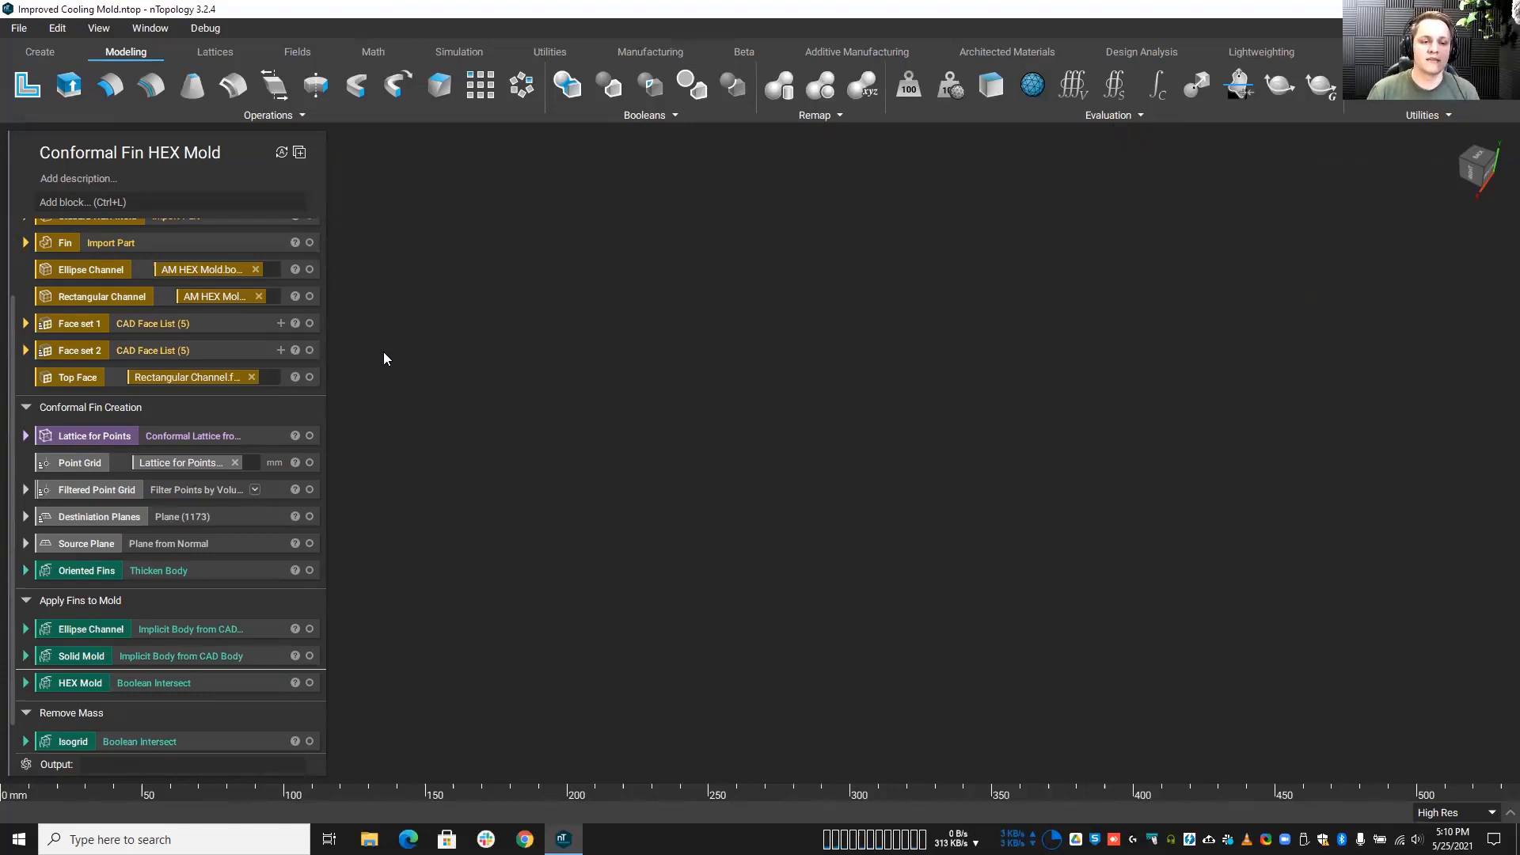
pyautogui.click(26, 435)
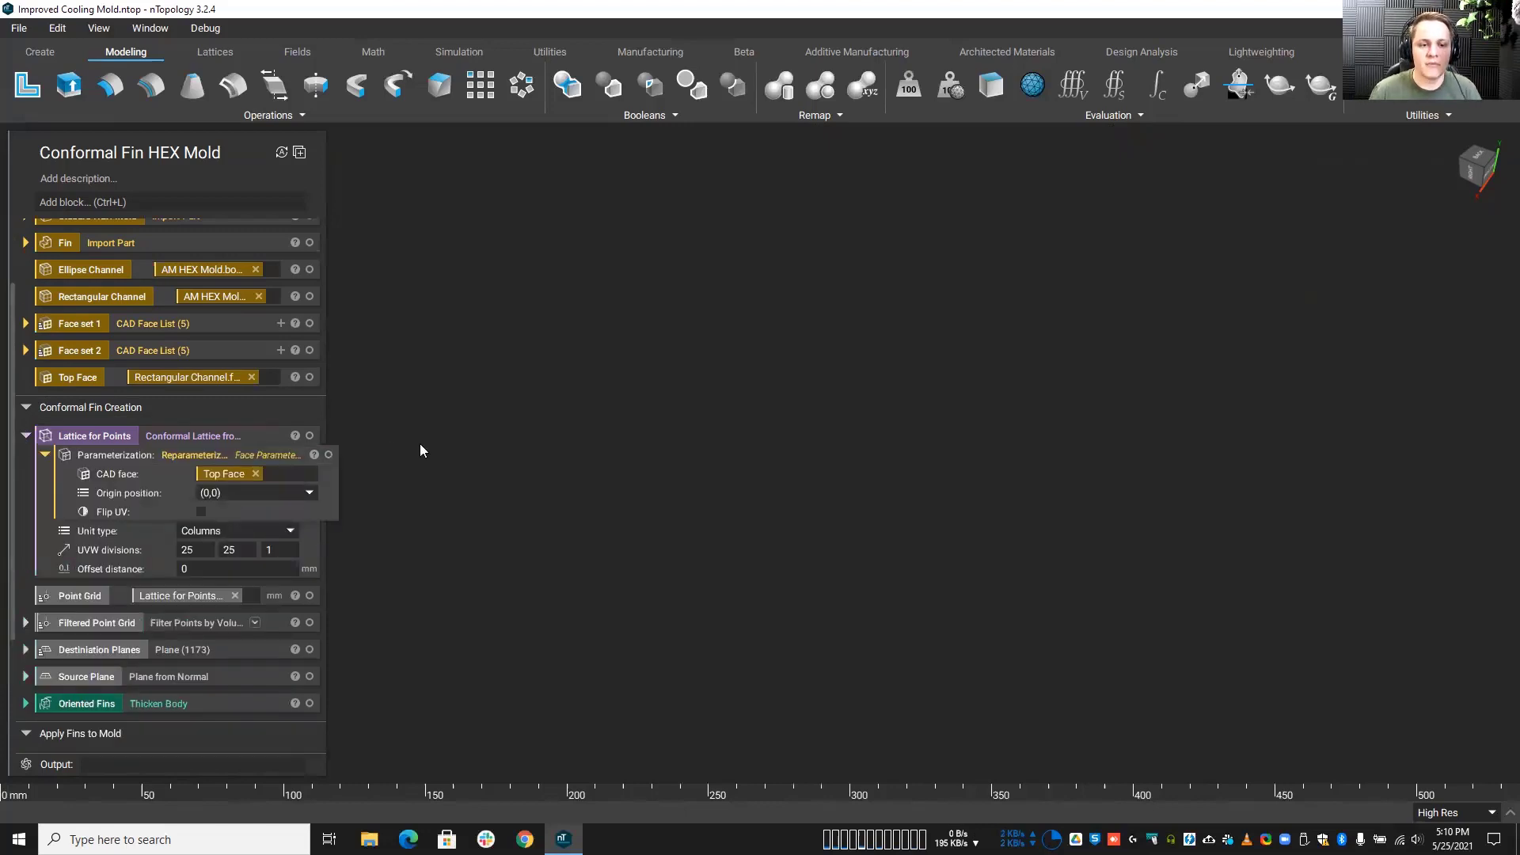
pyautogui.click(192, 435)
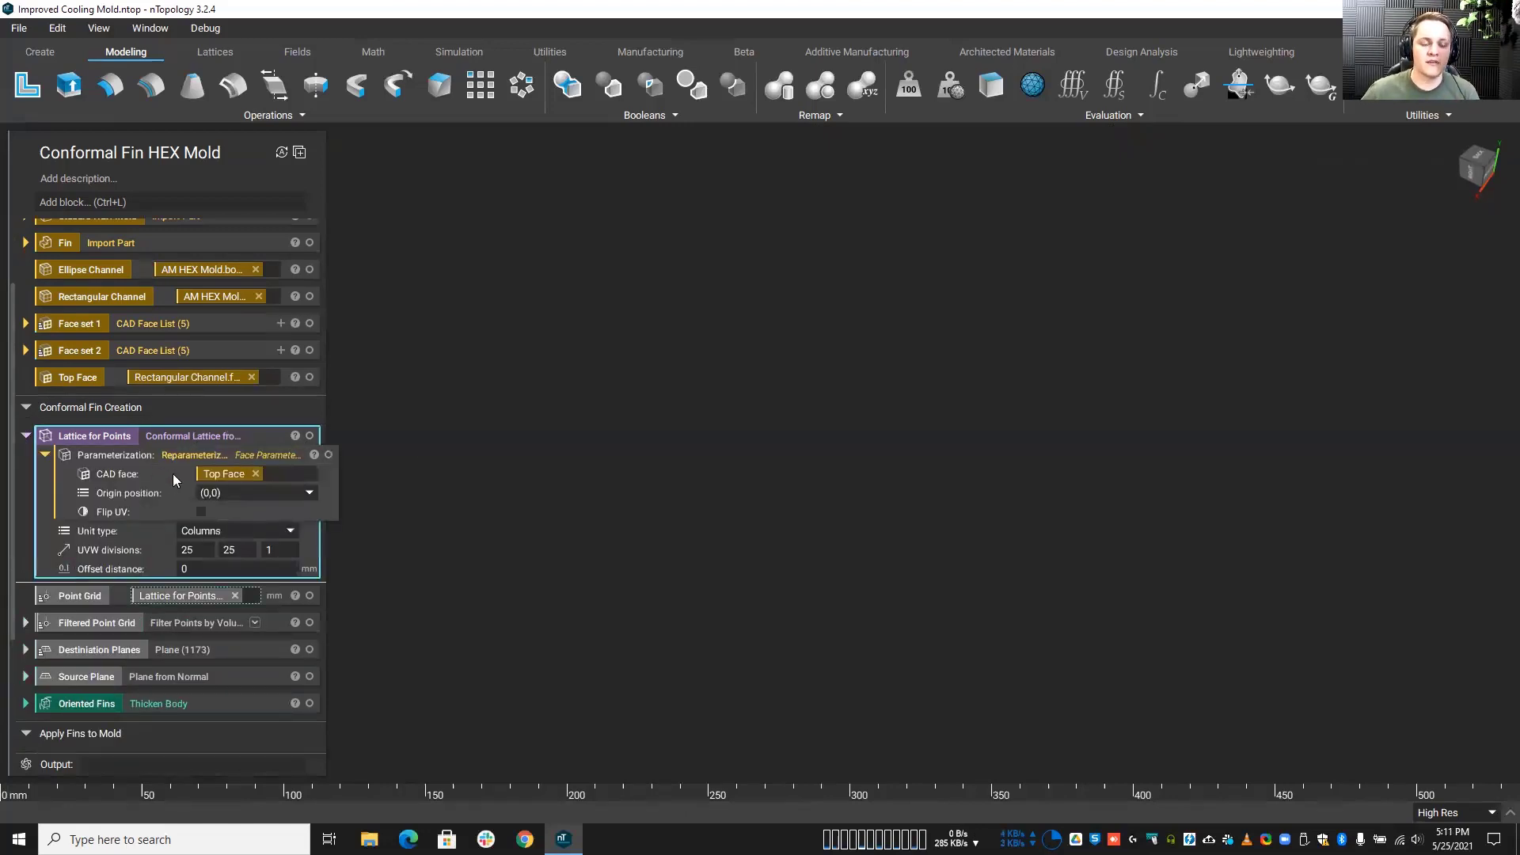
pyautogui.click(310, 377)
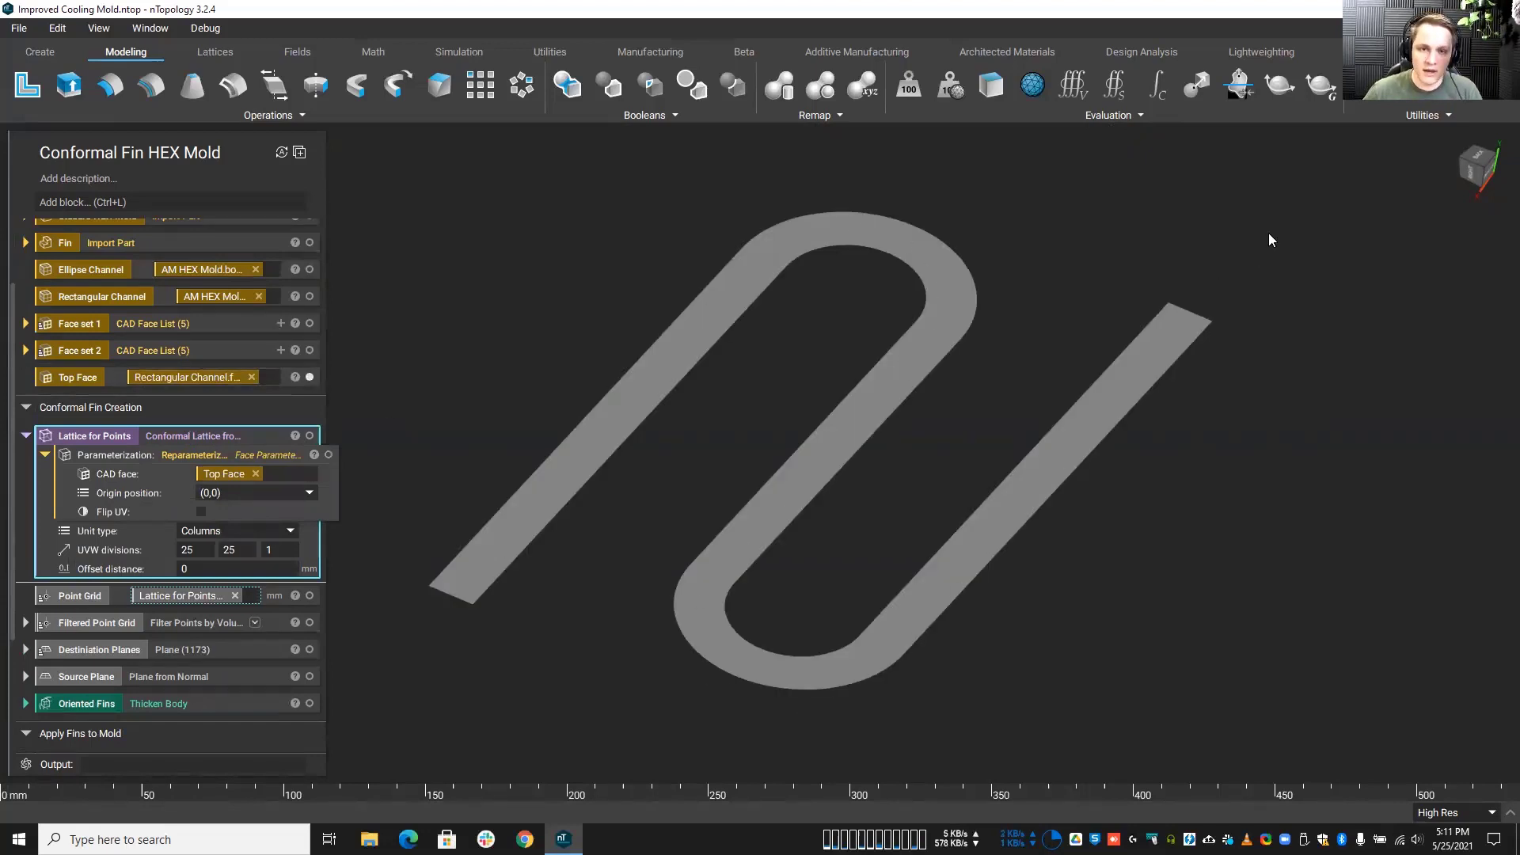
pyautogui.click(237, 568)
pyautogui.click(358, 580)
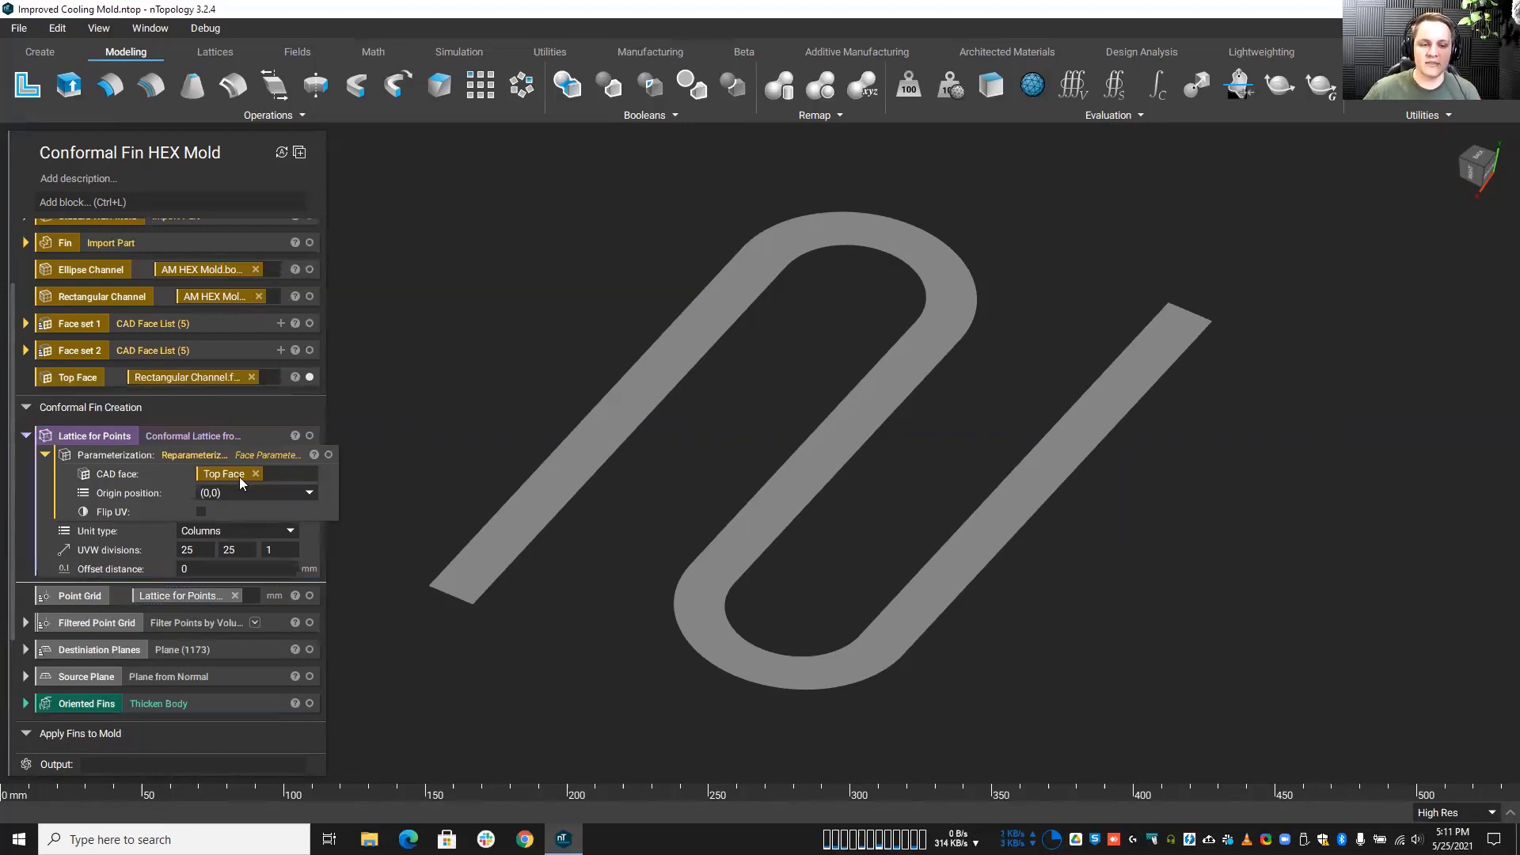
pyautogui.click(25, 436)
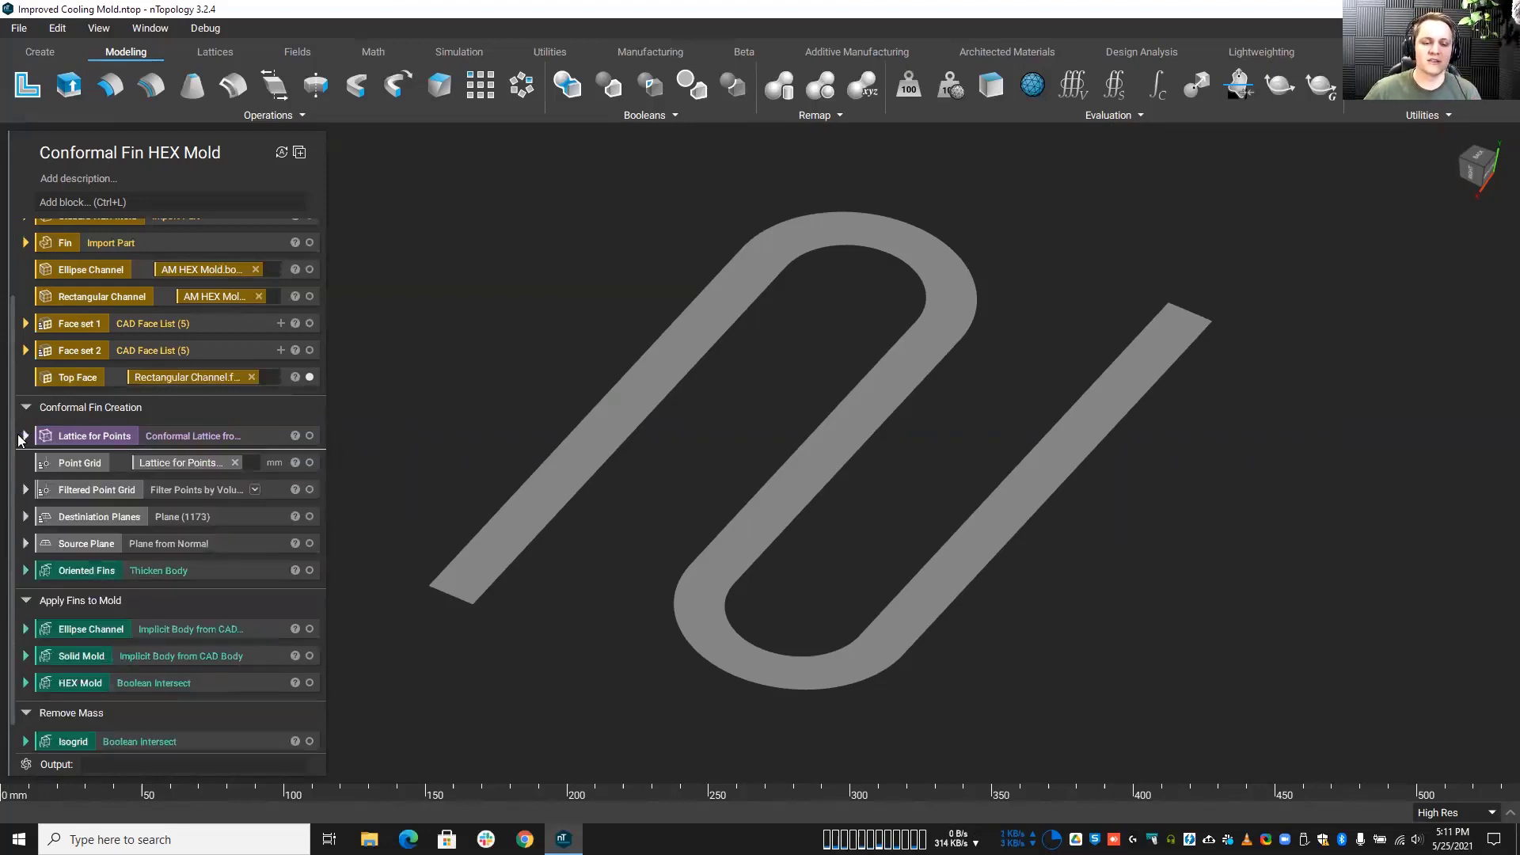
pyautogui.click(310, 376)
pyautogui.click(310, 436)
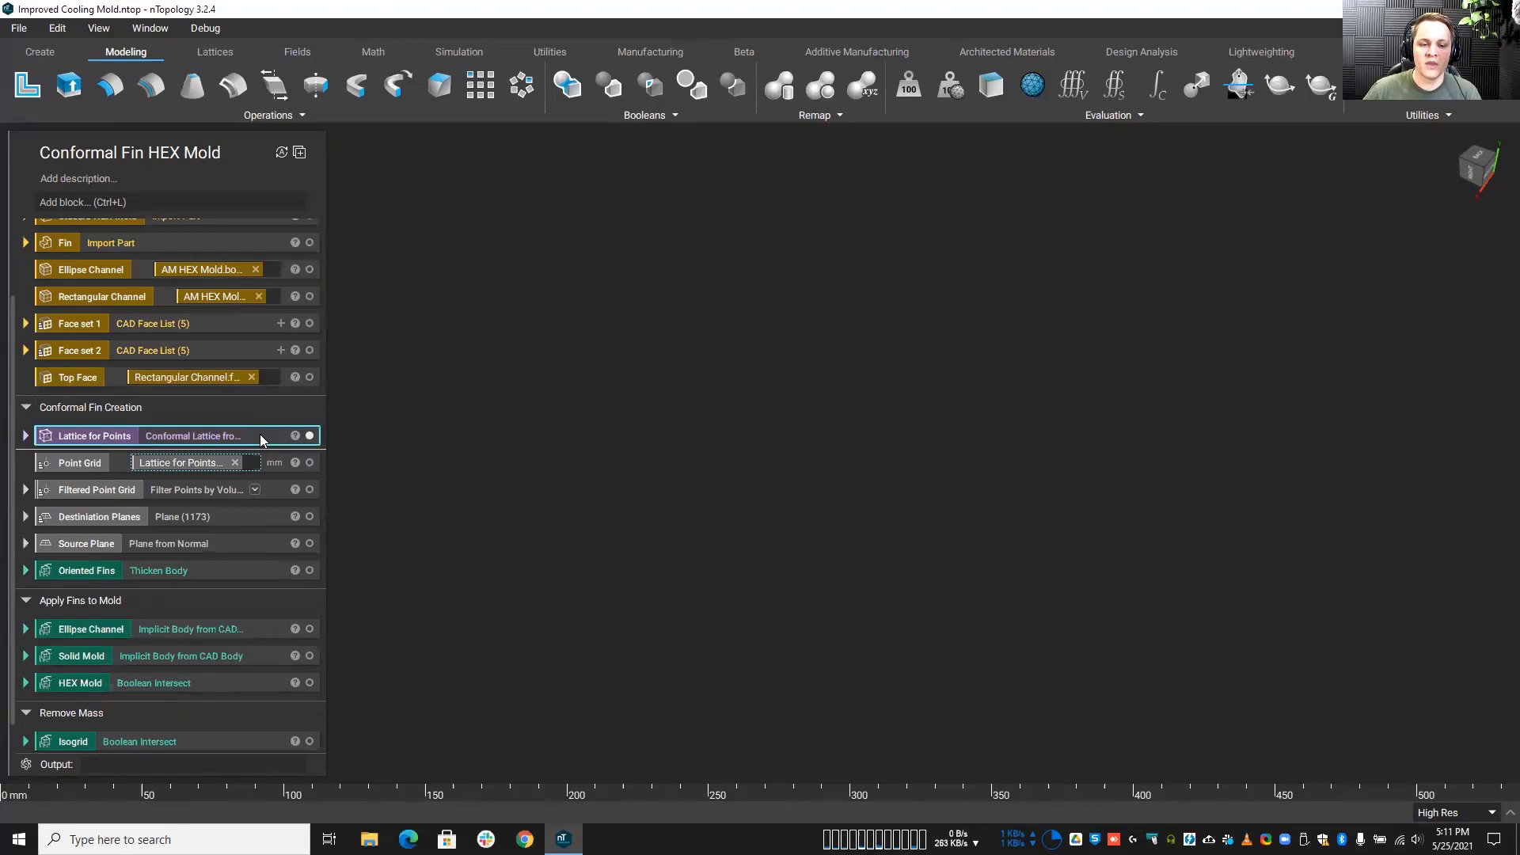
pyautogui.click(516, 451)
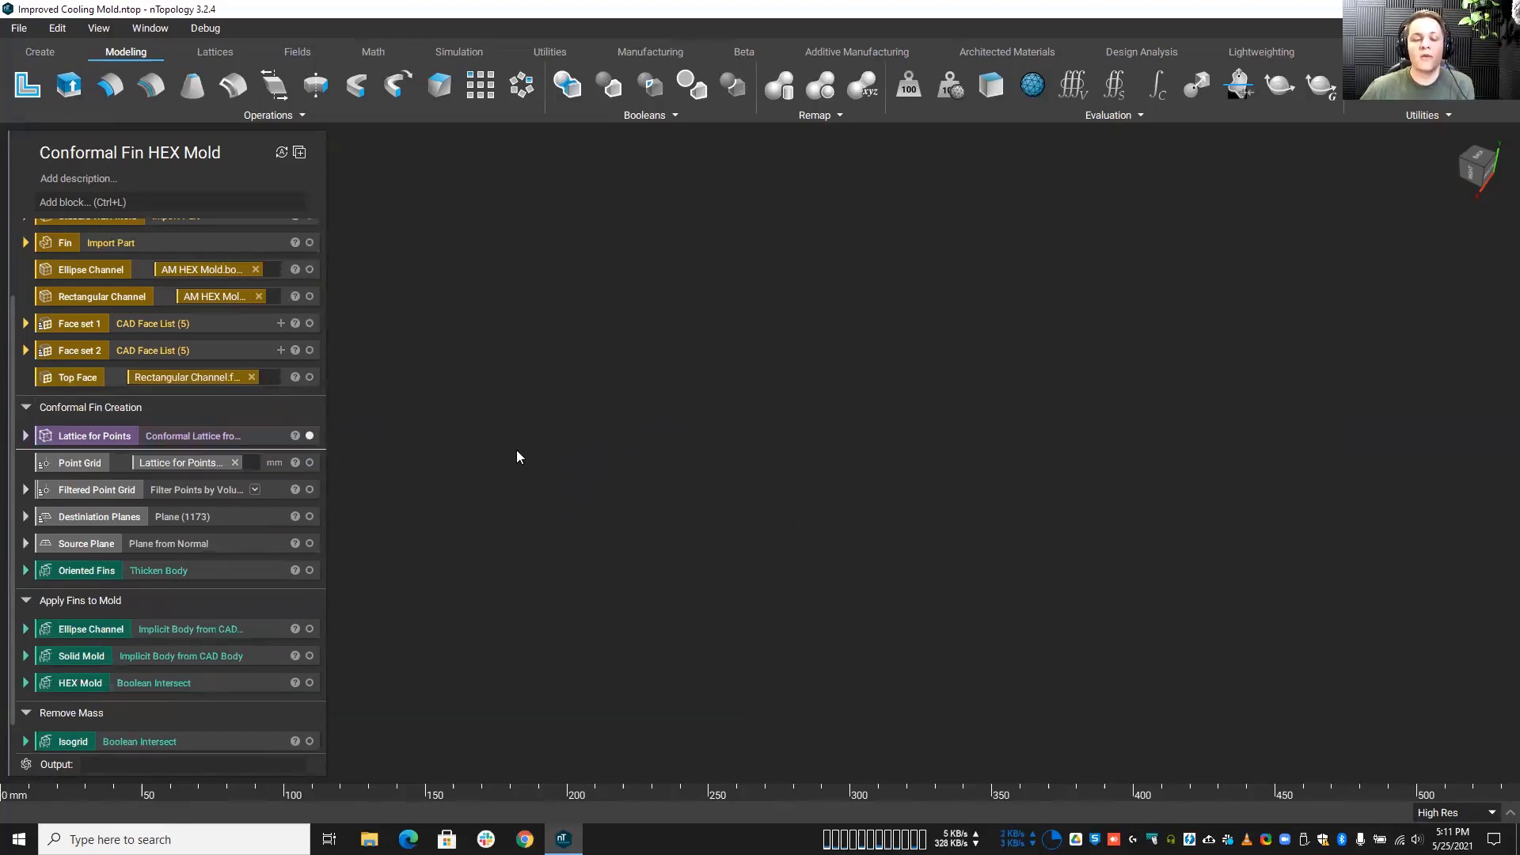
# Step: Show the Point Grid and view it from the Back, then in a tilted 3-D view
pyautogui.click(310, 463)
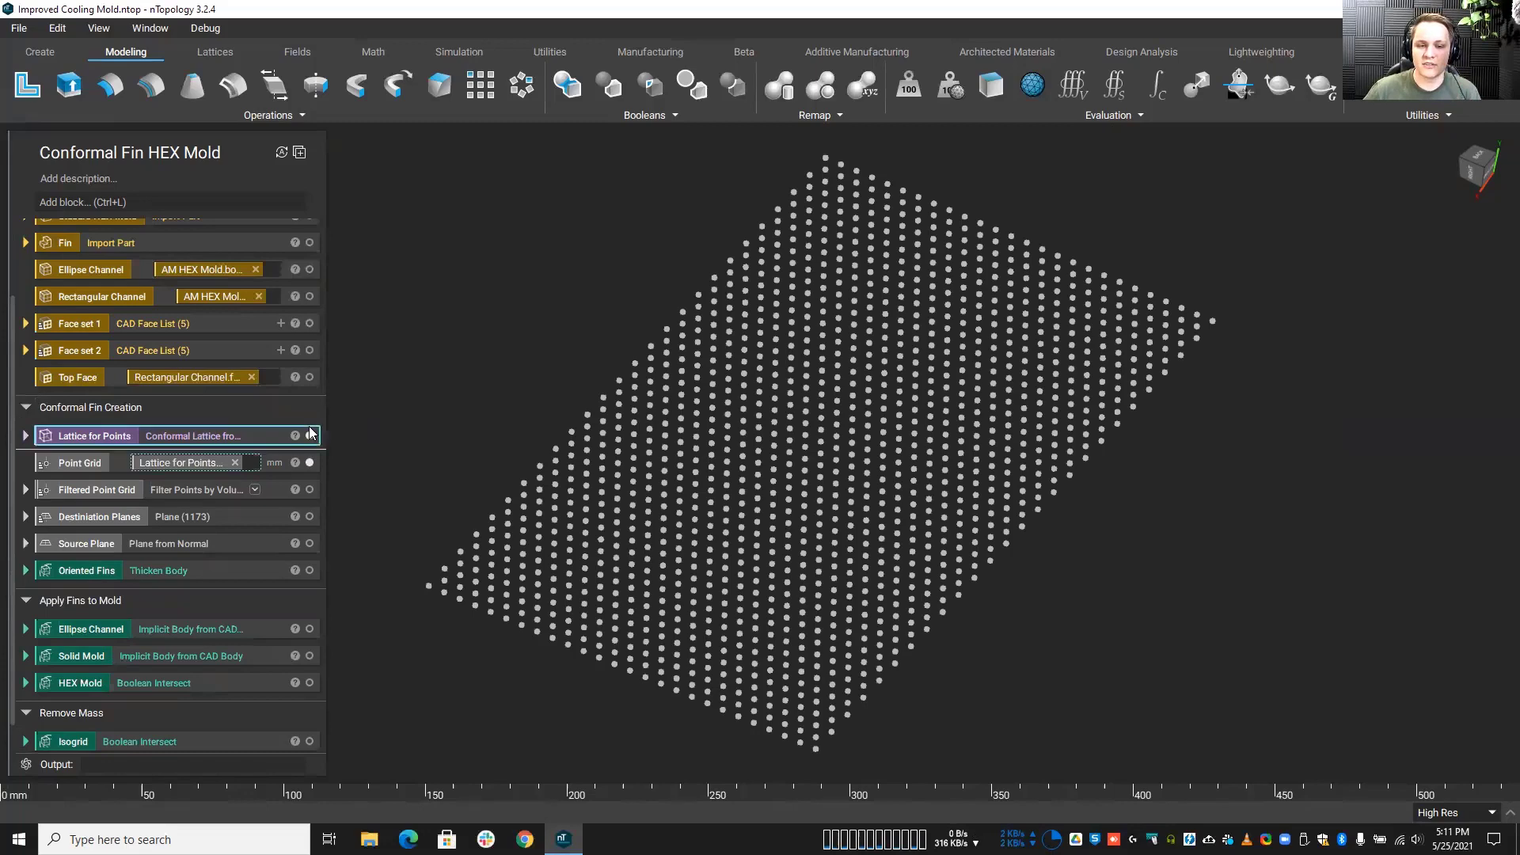
pyautogui.moveTo(471, 410); pyautogui.dragTo(478, 616, button='right')
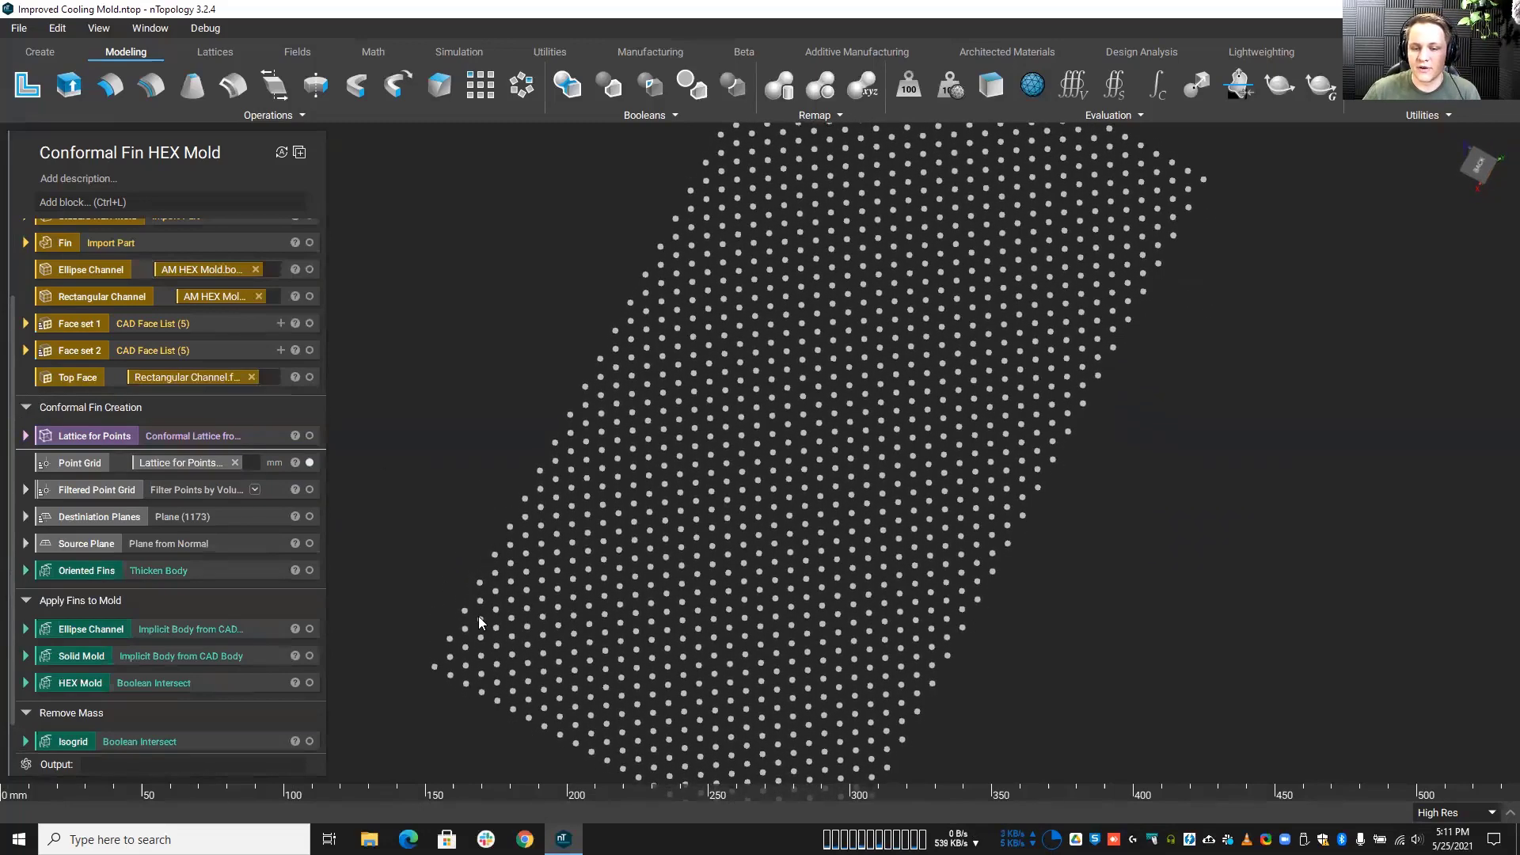
pyautogui.click(1477, 171)
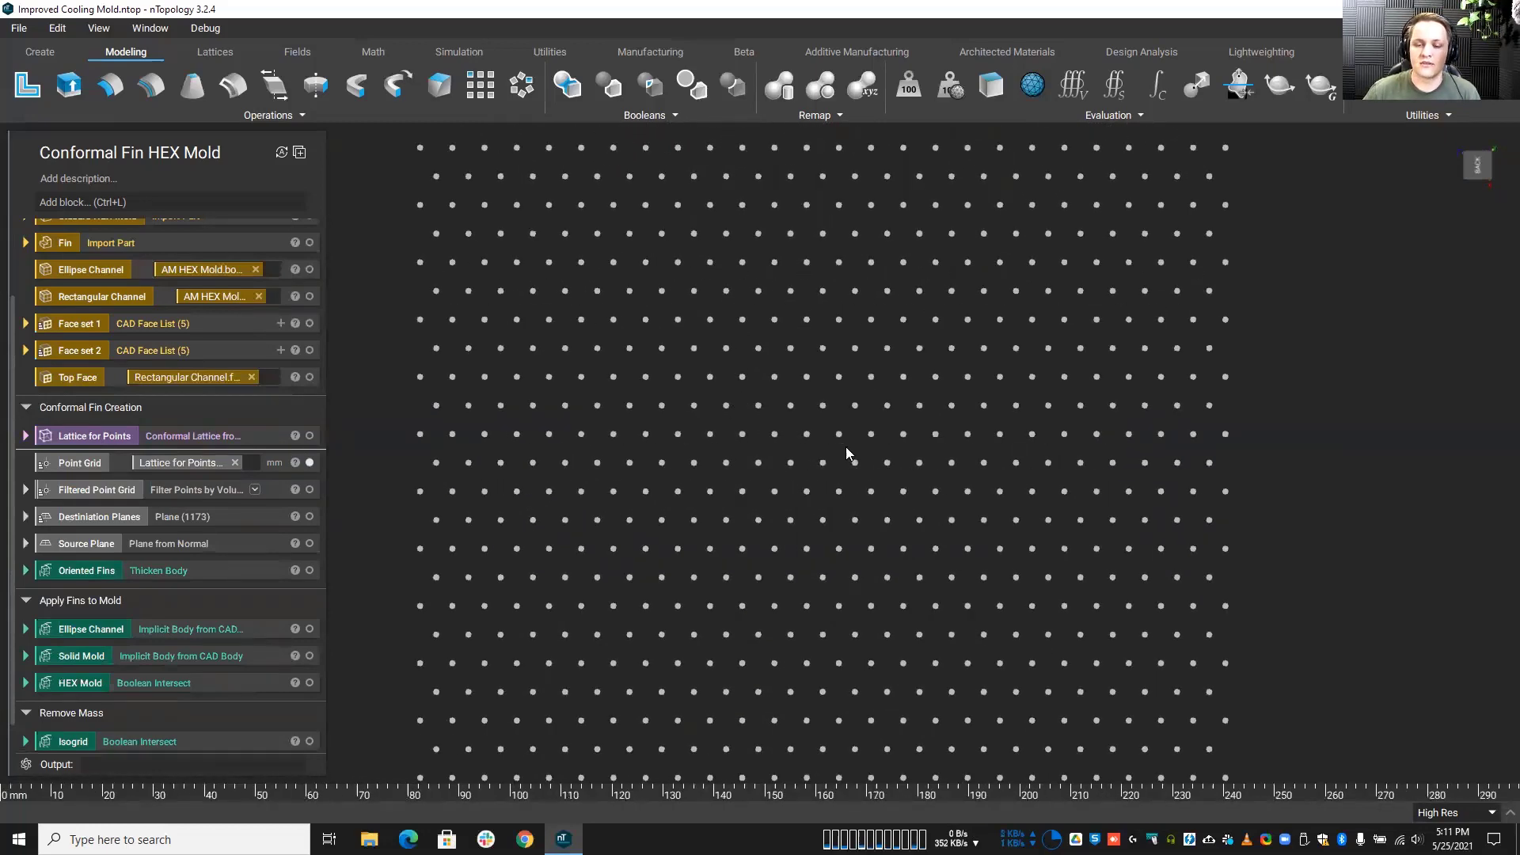
pyautogui.scroll(-3, 799, 526)
pyautogui.scroll(-1, 737, 592)
pyautogui.moveTo(763, 538); pyautogui.dragTo(687, 416, button='right')
pyautogui.scroll(-1, 687, 416)
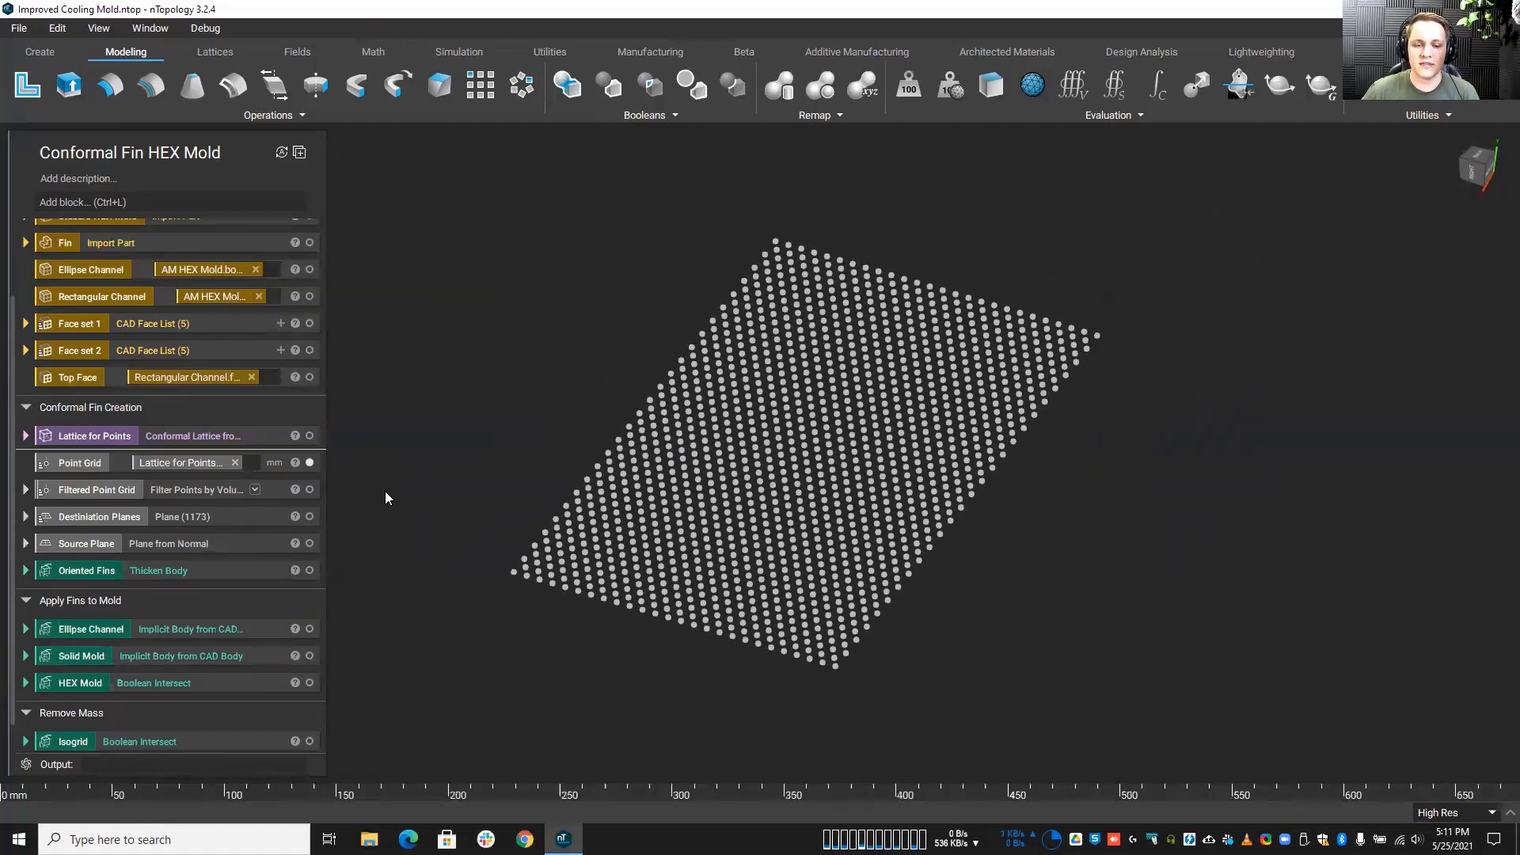
# Step: Select the Filtered Point Grid and show the AM HEX Mold around it in isometric view
pyautogui.click(168, 490)
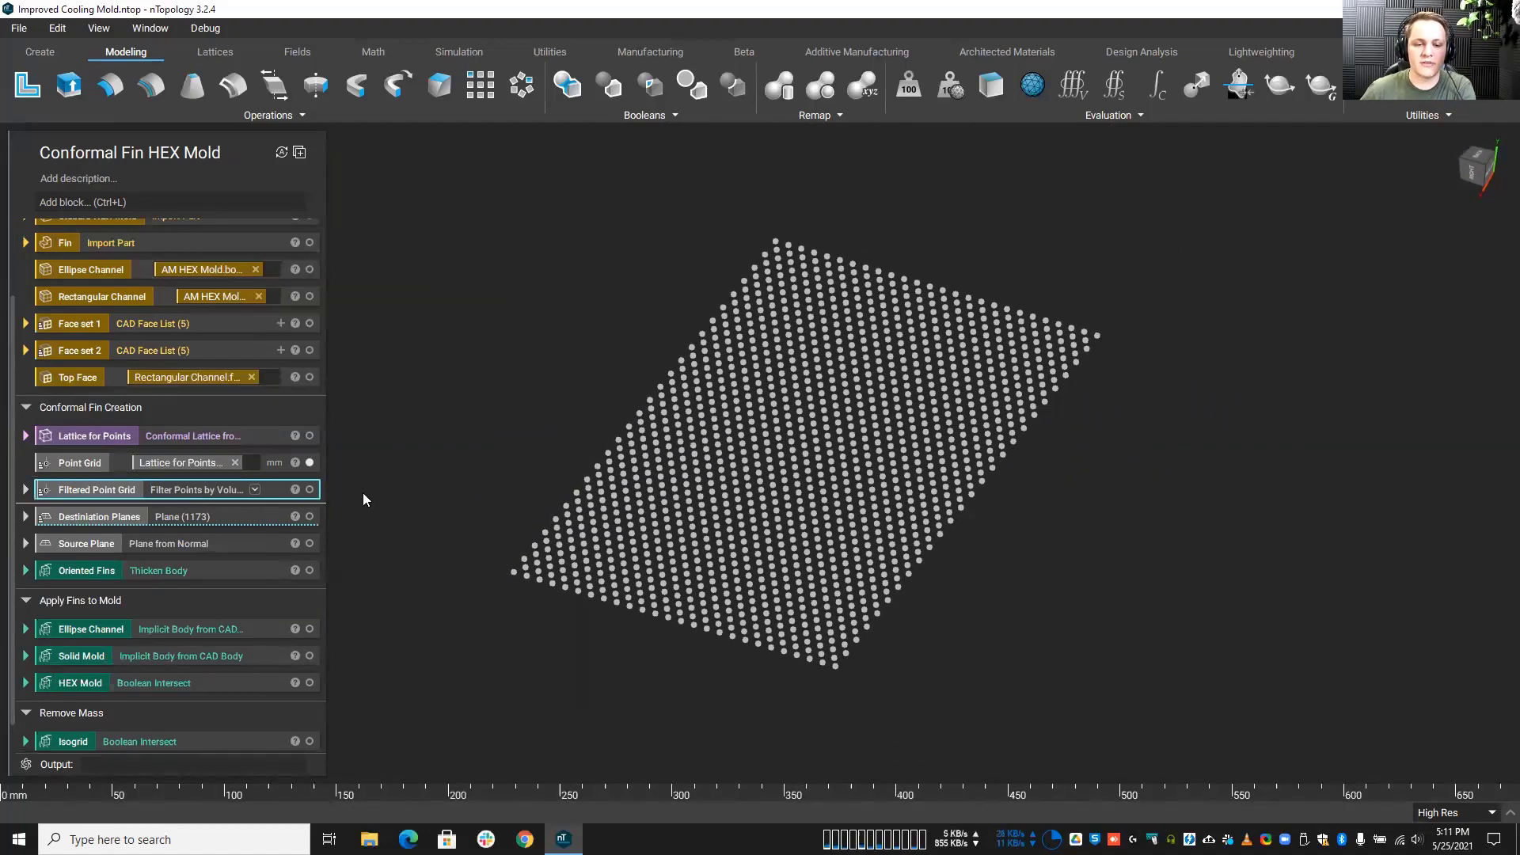
pyautogui.scroll(2, 307, 348)
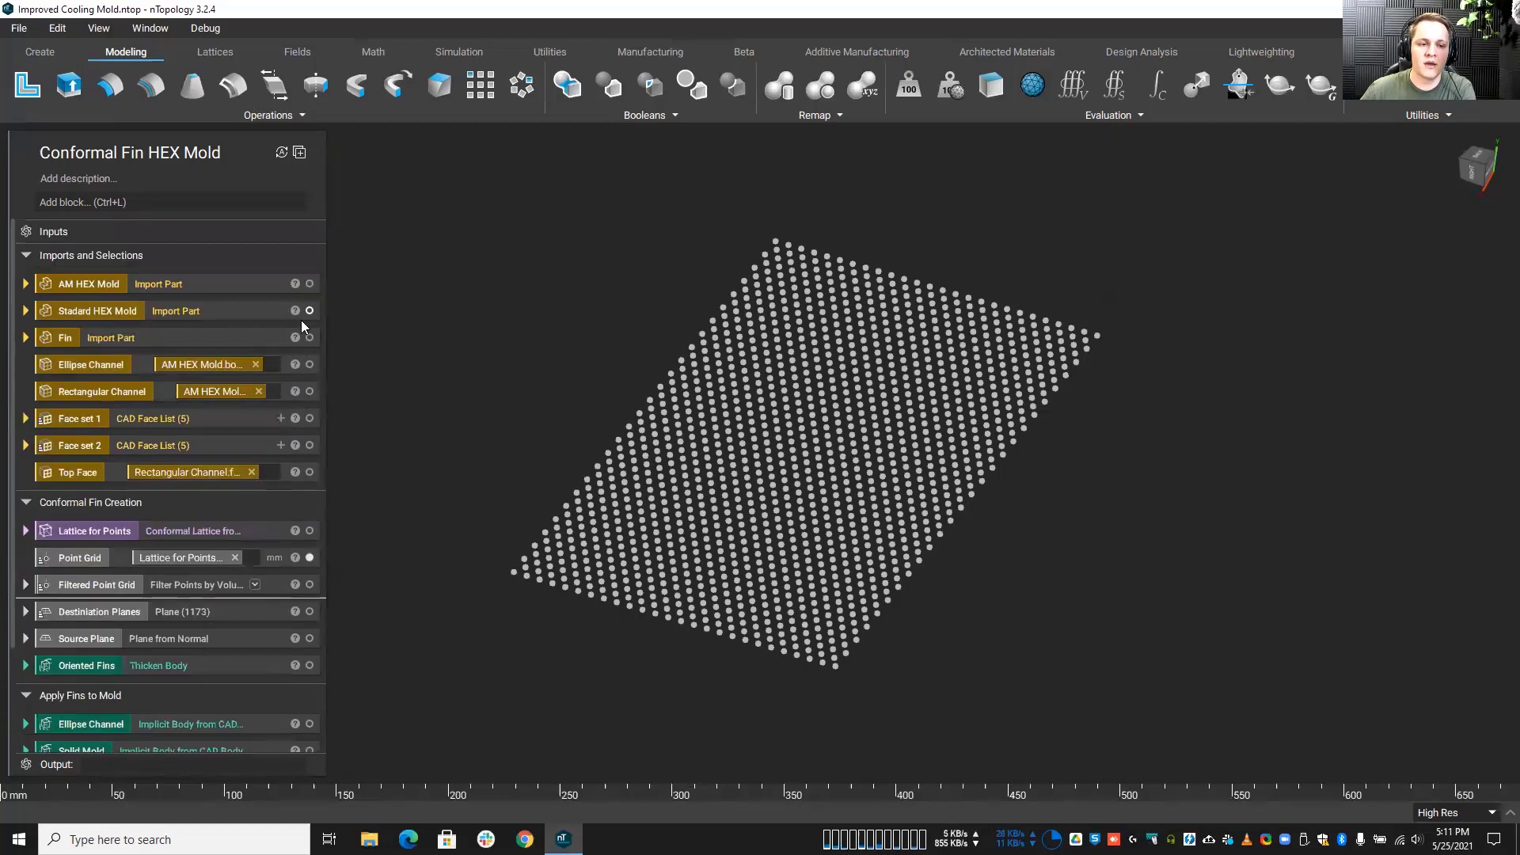
pyautogui.click(309, 283)
pyautogui.moveTo(348, 329); pyautogui.dragTo(497, 522, button='right')
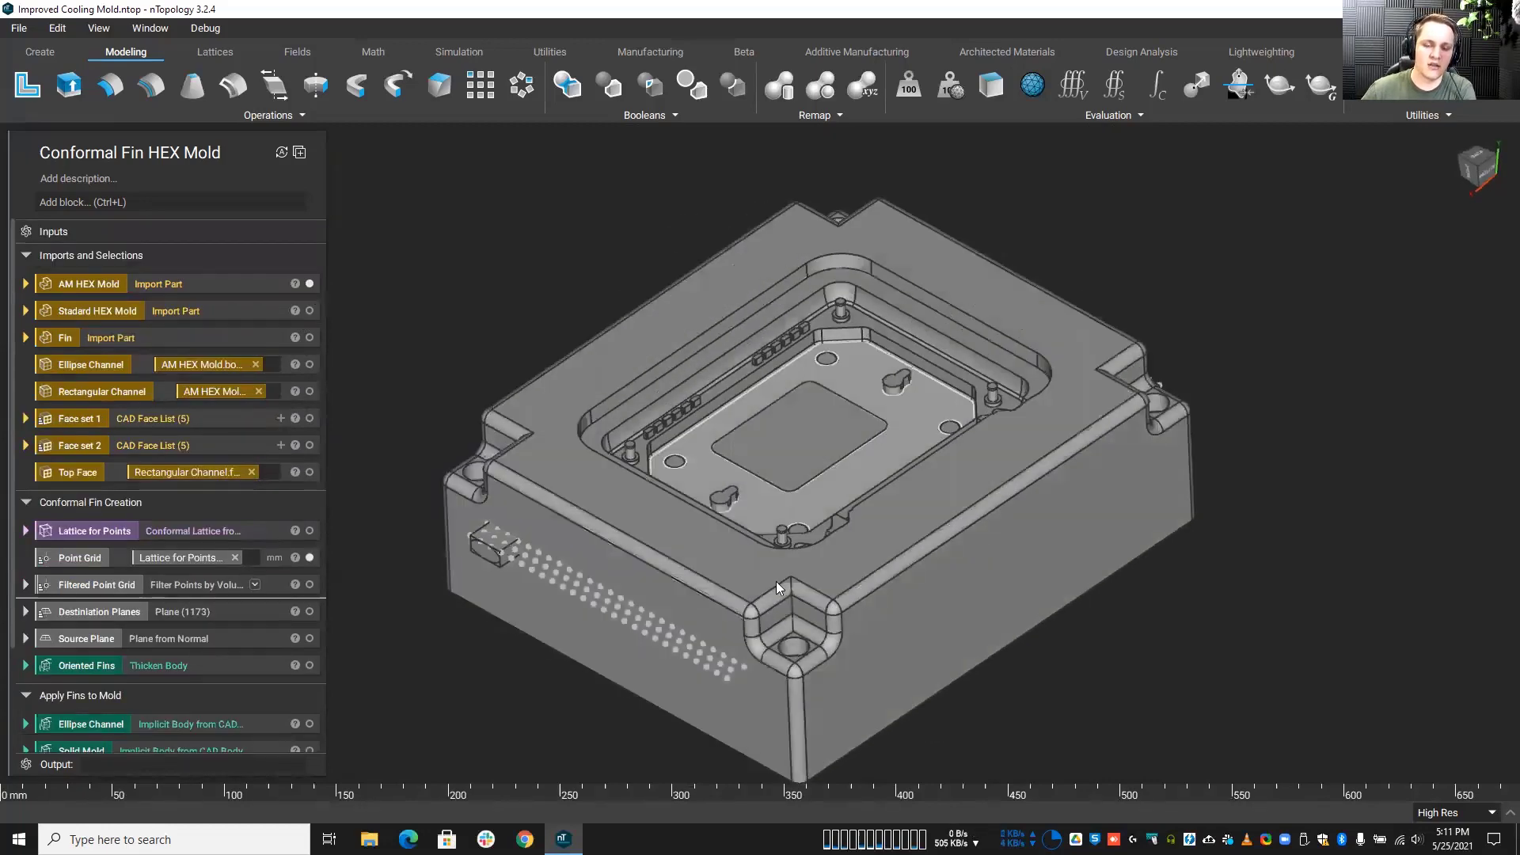
# Step: Show the Filtered Point Grid with the AM HEX Mold hidden
pyautogui.click(278, 587)
pyautogui.click(310, 584)
pyautogui.click(466, 623)
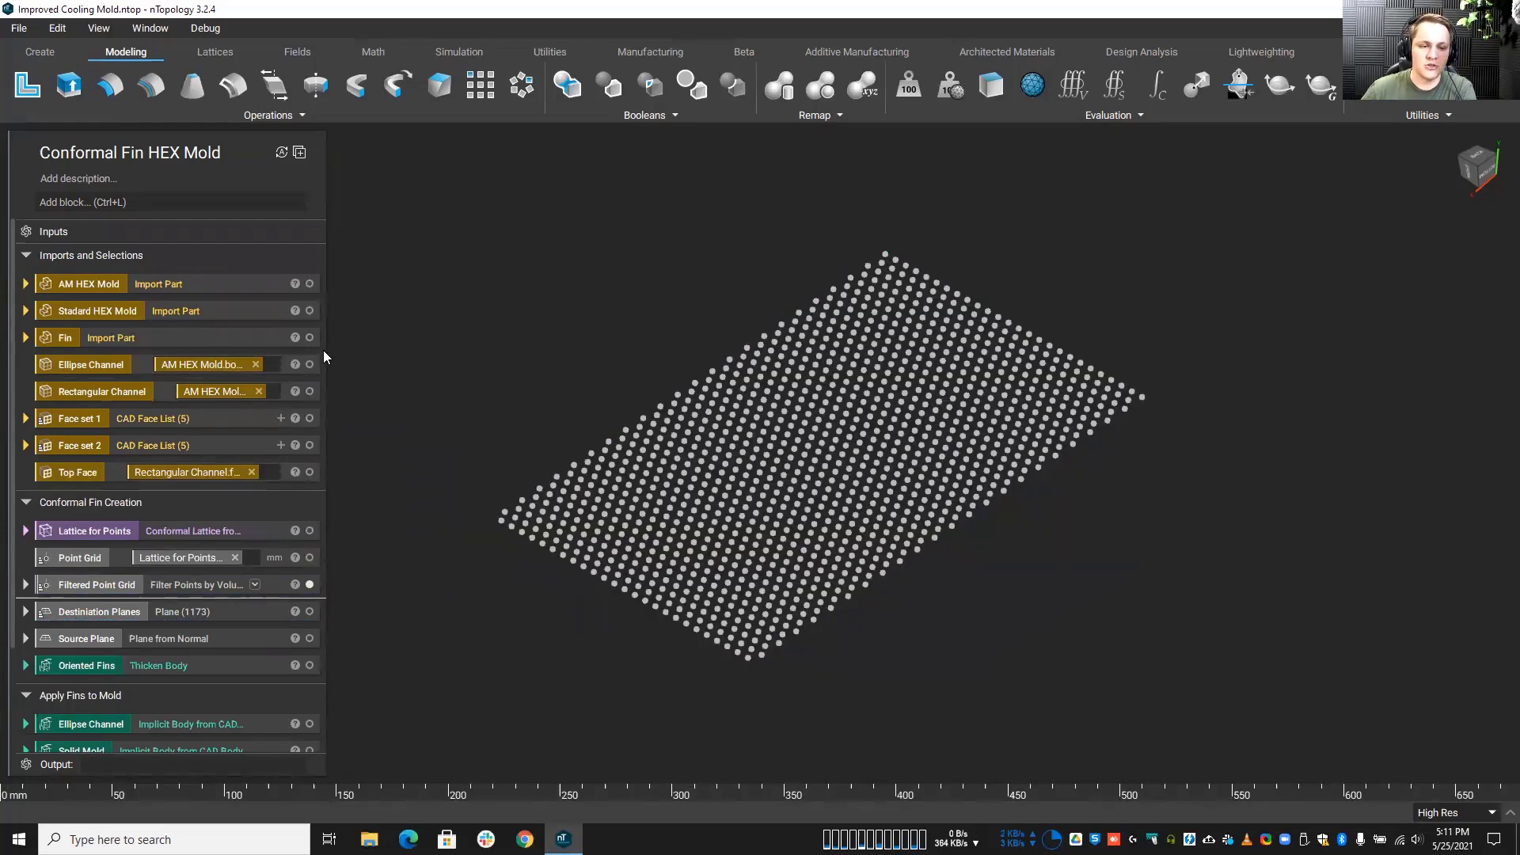
# Step: Briefly overlay each mold on the points, then expand the Destination Planes inputs
pyautogui.click(311, 310)
pyautogui.click(311, 311)
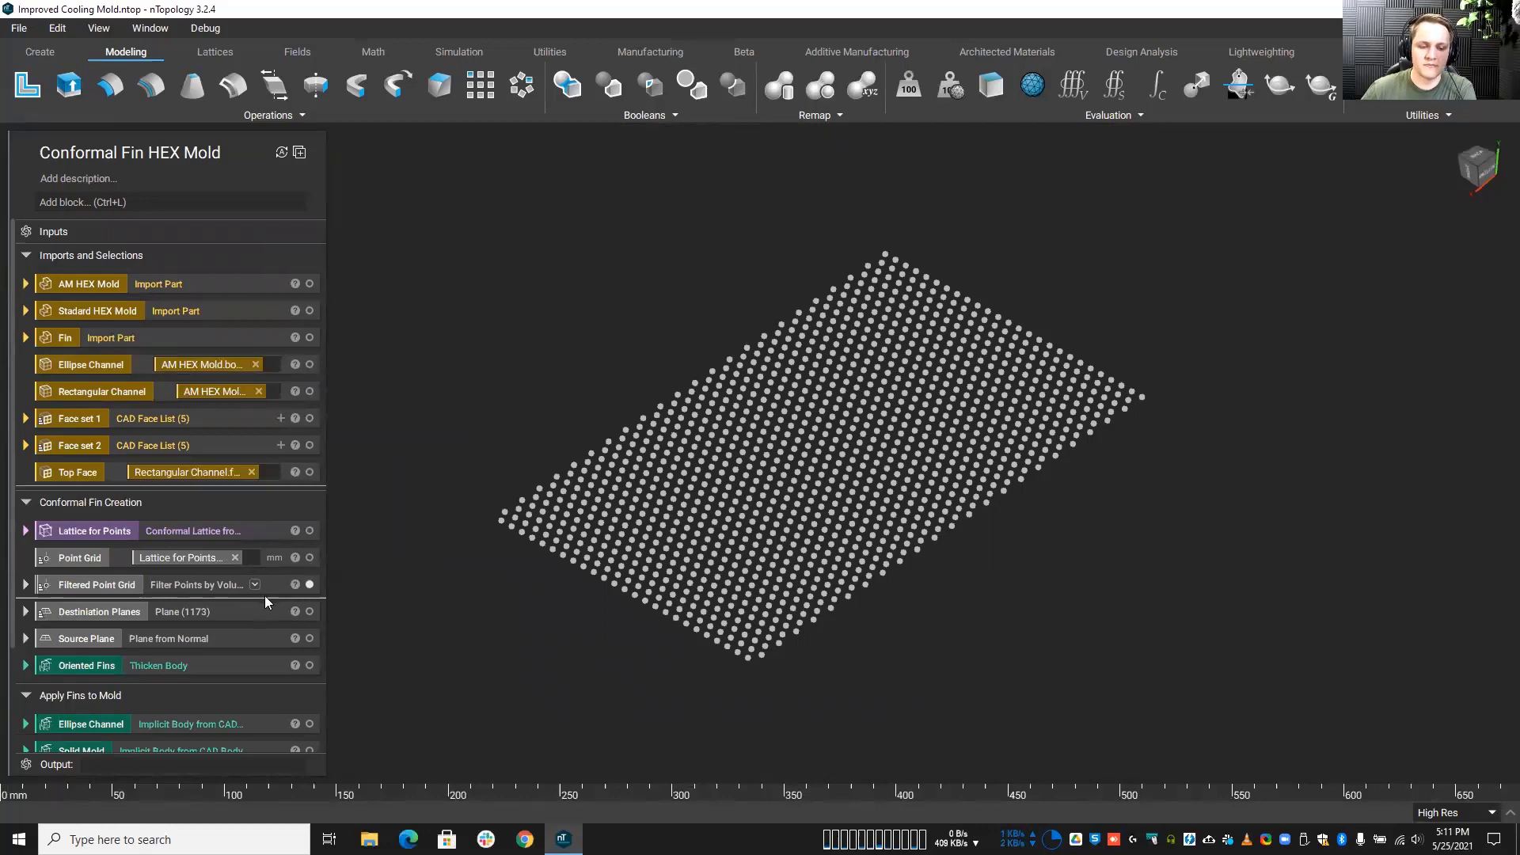
pyautogui.click(309, 284)
pyautogui.click(310, 283)
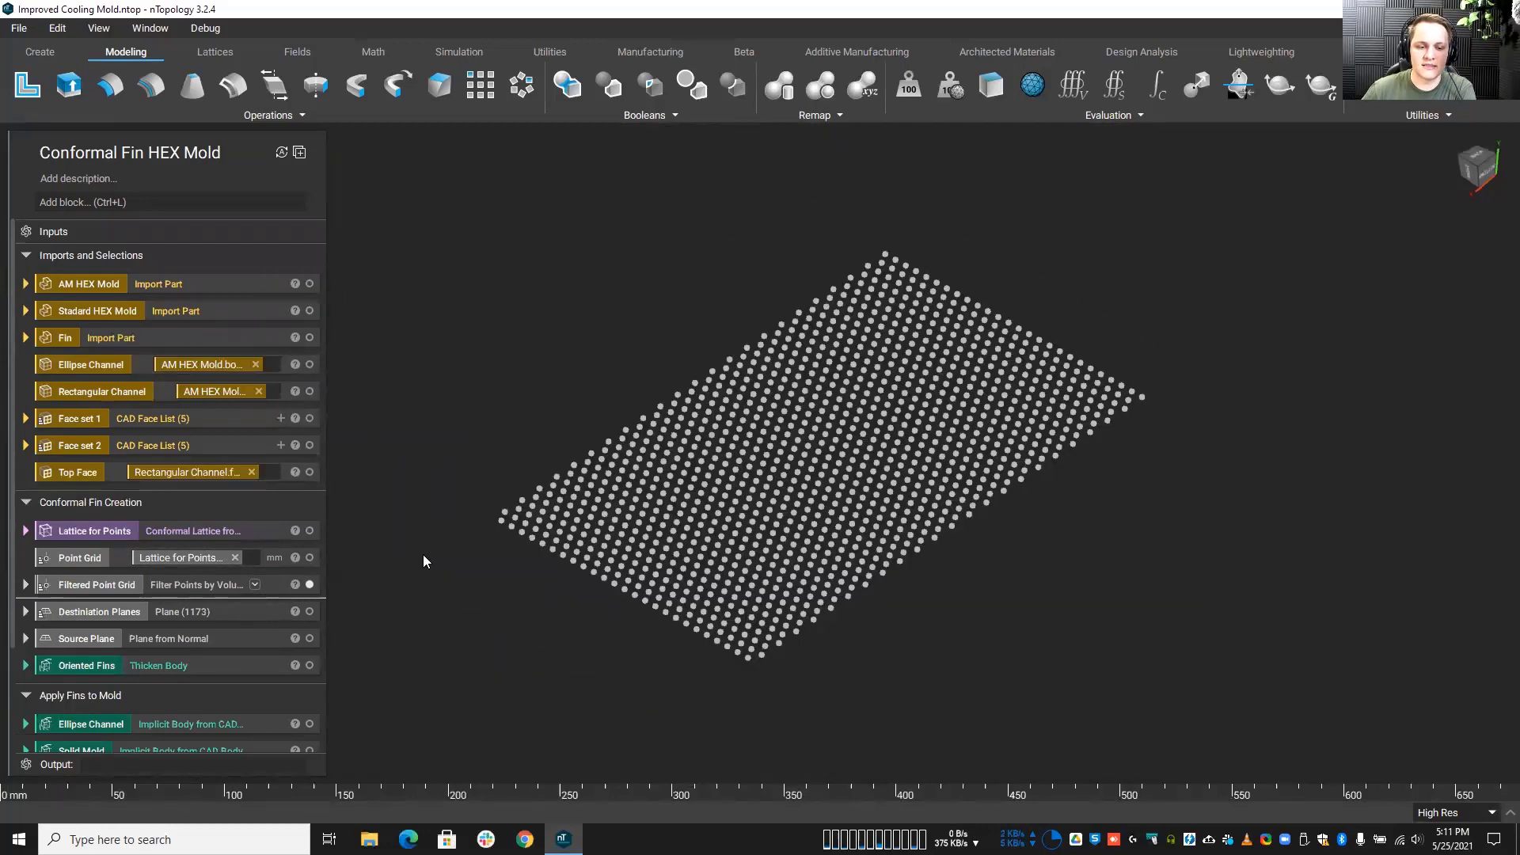
pyautogui.click(26, 610)
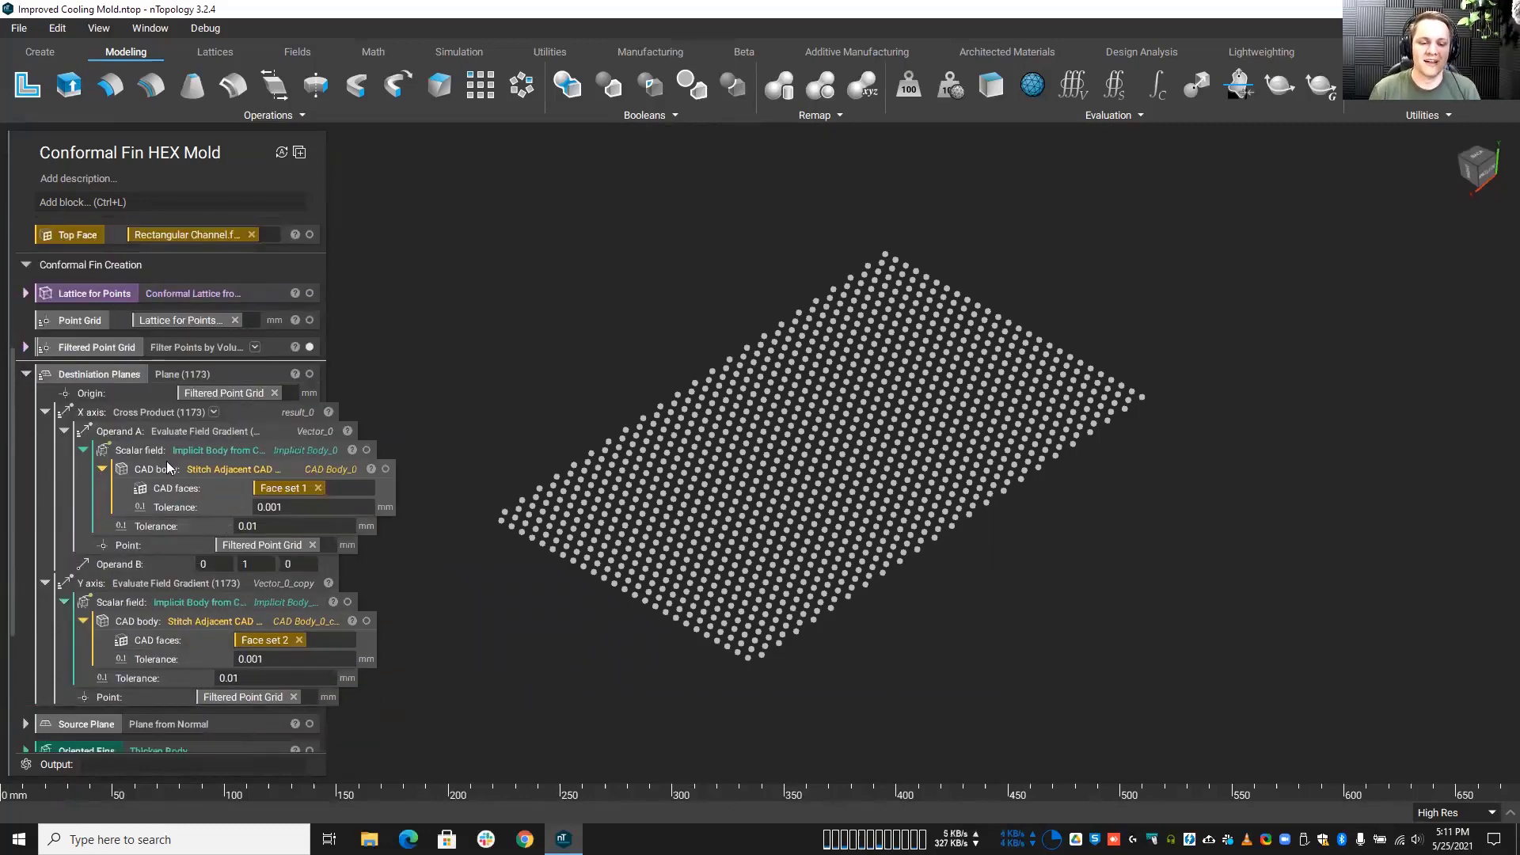
# Step: Collapse the Y axis scalar field and show Face set 1 and Face set 2 from above
pyautogui.click(65, 603)
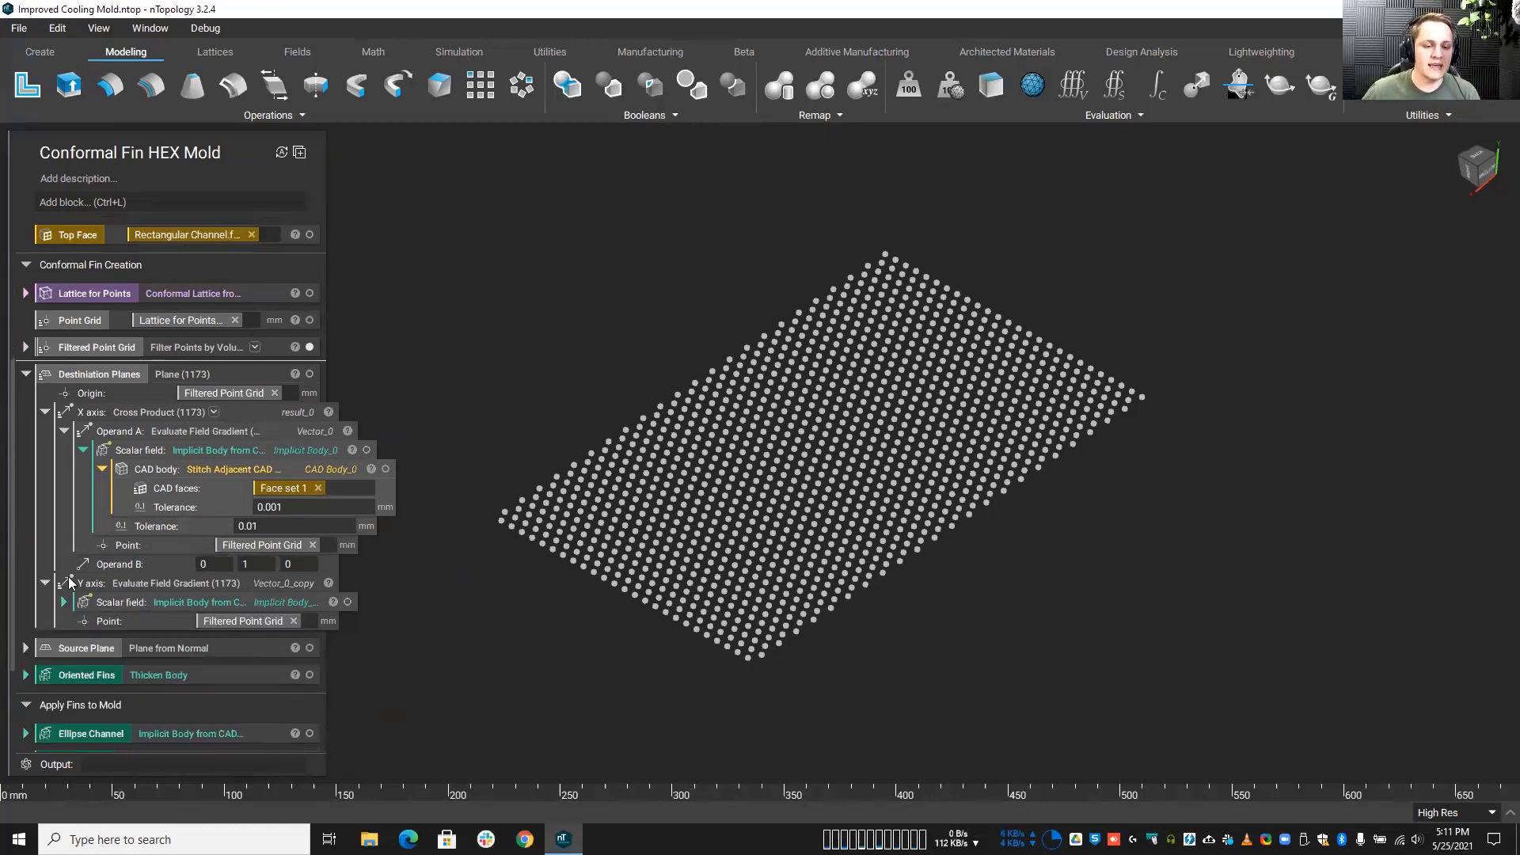
pyautogui.scroll(3, 166, 375)
pyautogui.click(309, 323)
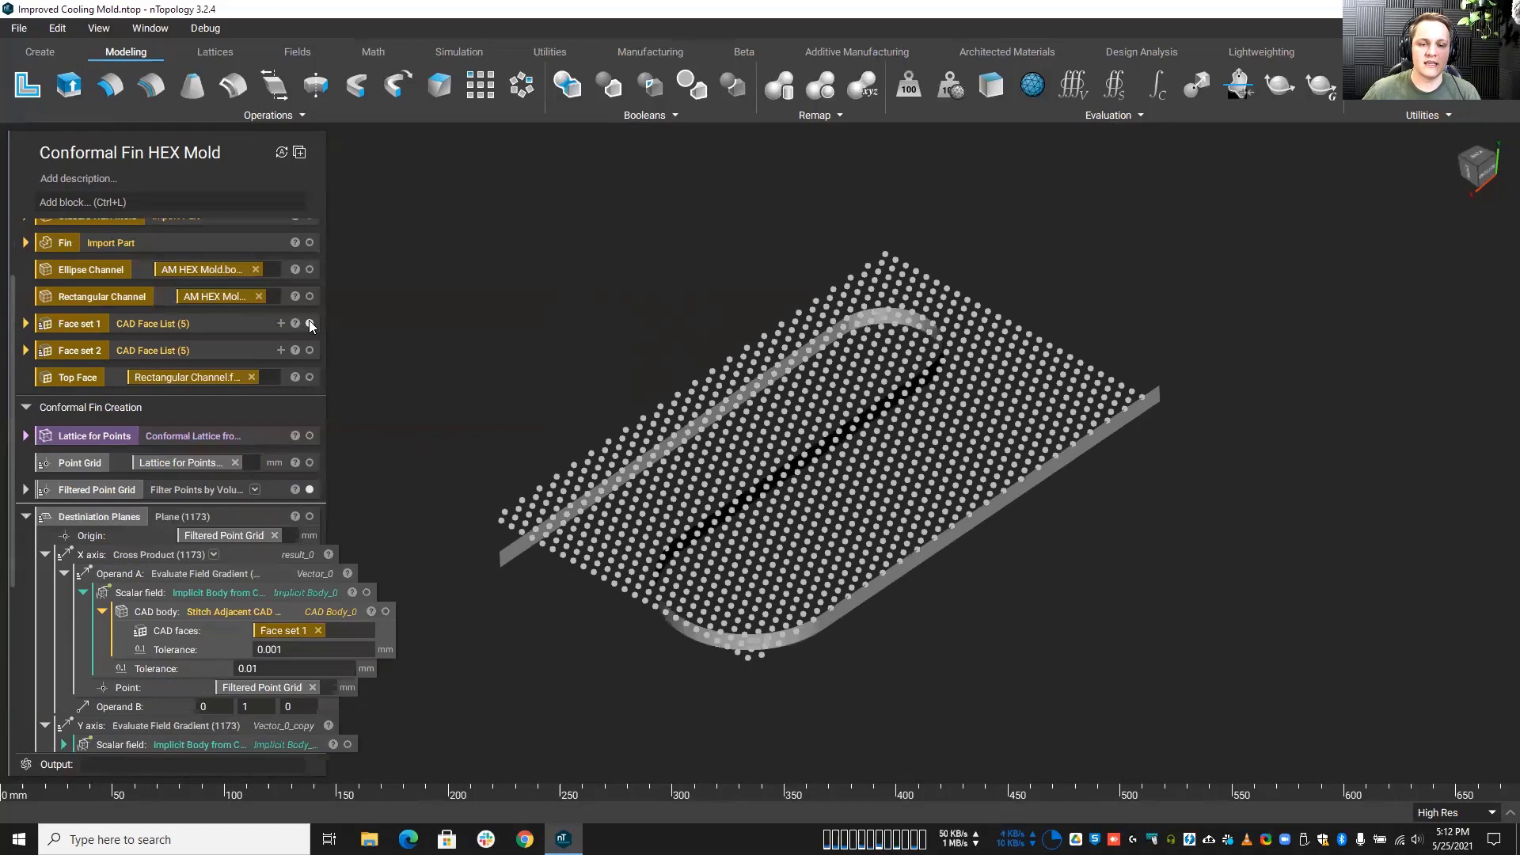
pyautogui.click(309, 350)
pyautogui.moveTo(426, 399); pyautogui.dragTo(437, 544, button='right')
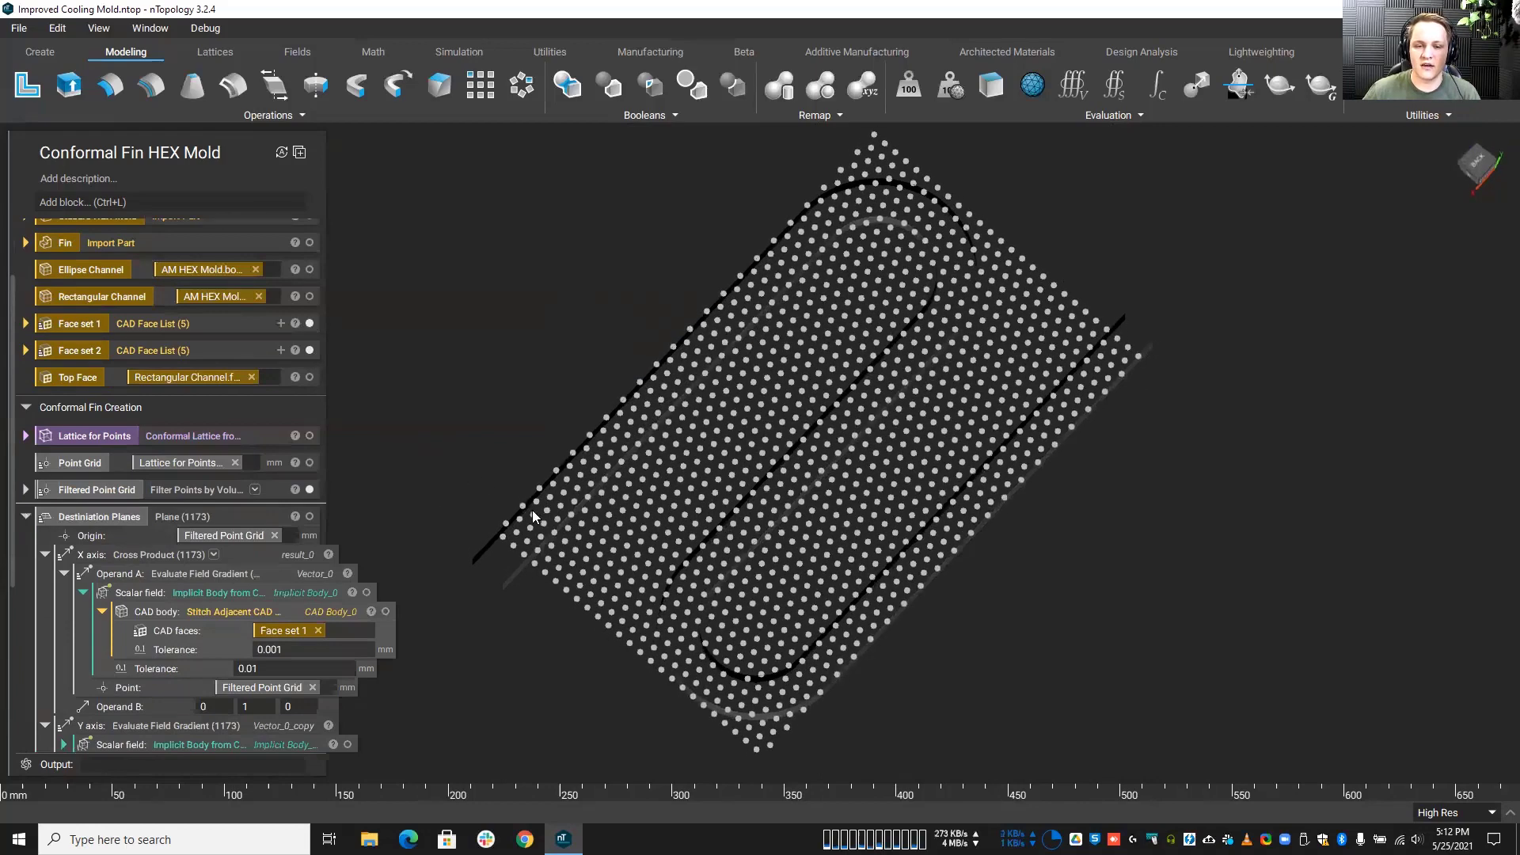
# Step: Hide the Filtered Point Grid and orbit to an oblique view of the channel faces
pyautogui.click(531, 532)
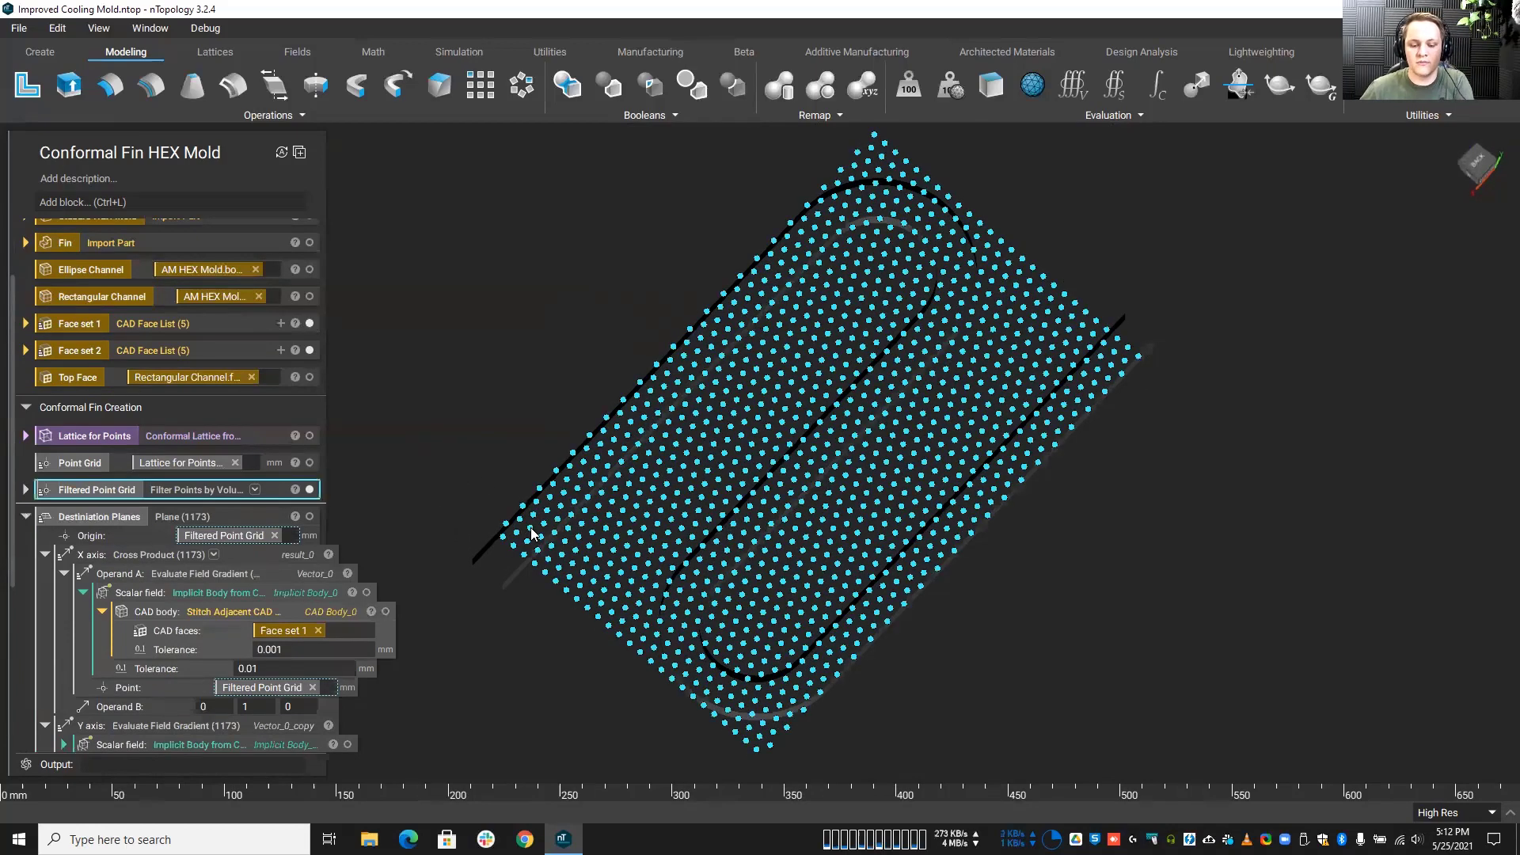
pyautogui.press('h')
pyautogui.moveTo(499, 584)
pyautogui.mouseDown(button='right')
pyautogui.moveTo(484, 459)
pyautogui.moveTo(516, 477)
pyautogui.mouseUp(button='right')
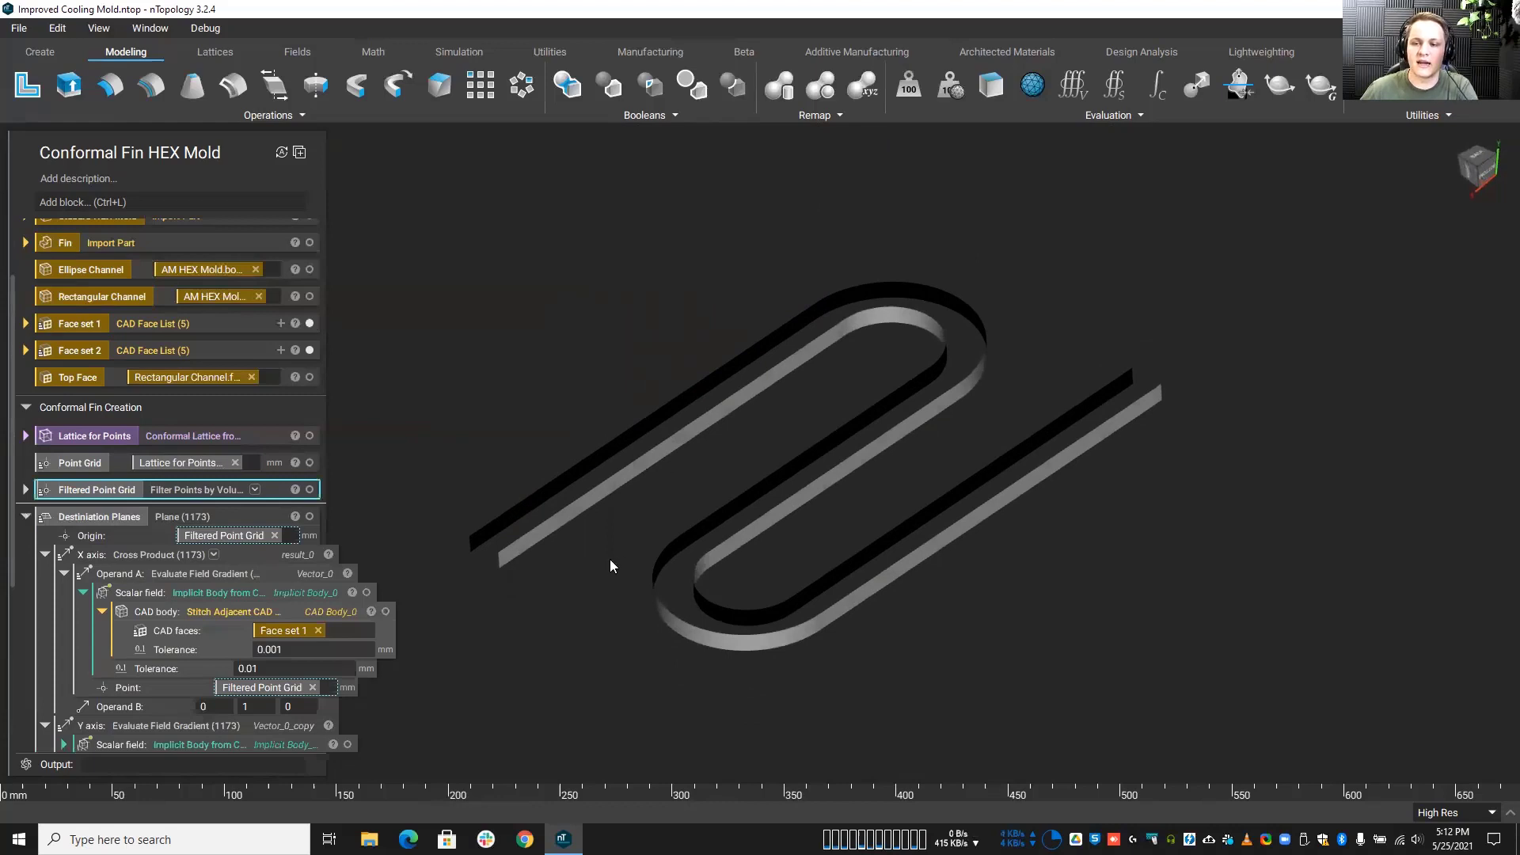
pyautogui.moveTo(609, 566); pyautogui.dragTo(767, 473, button='right')
pyautogui.scroll(3, 727, 535)
pyautogui.scroll(-1, 773, 480)
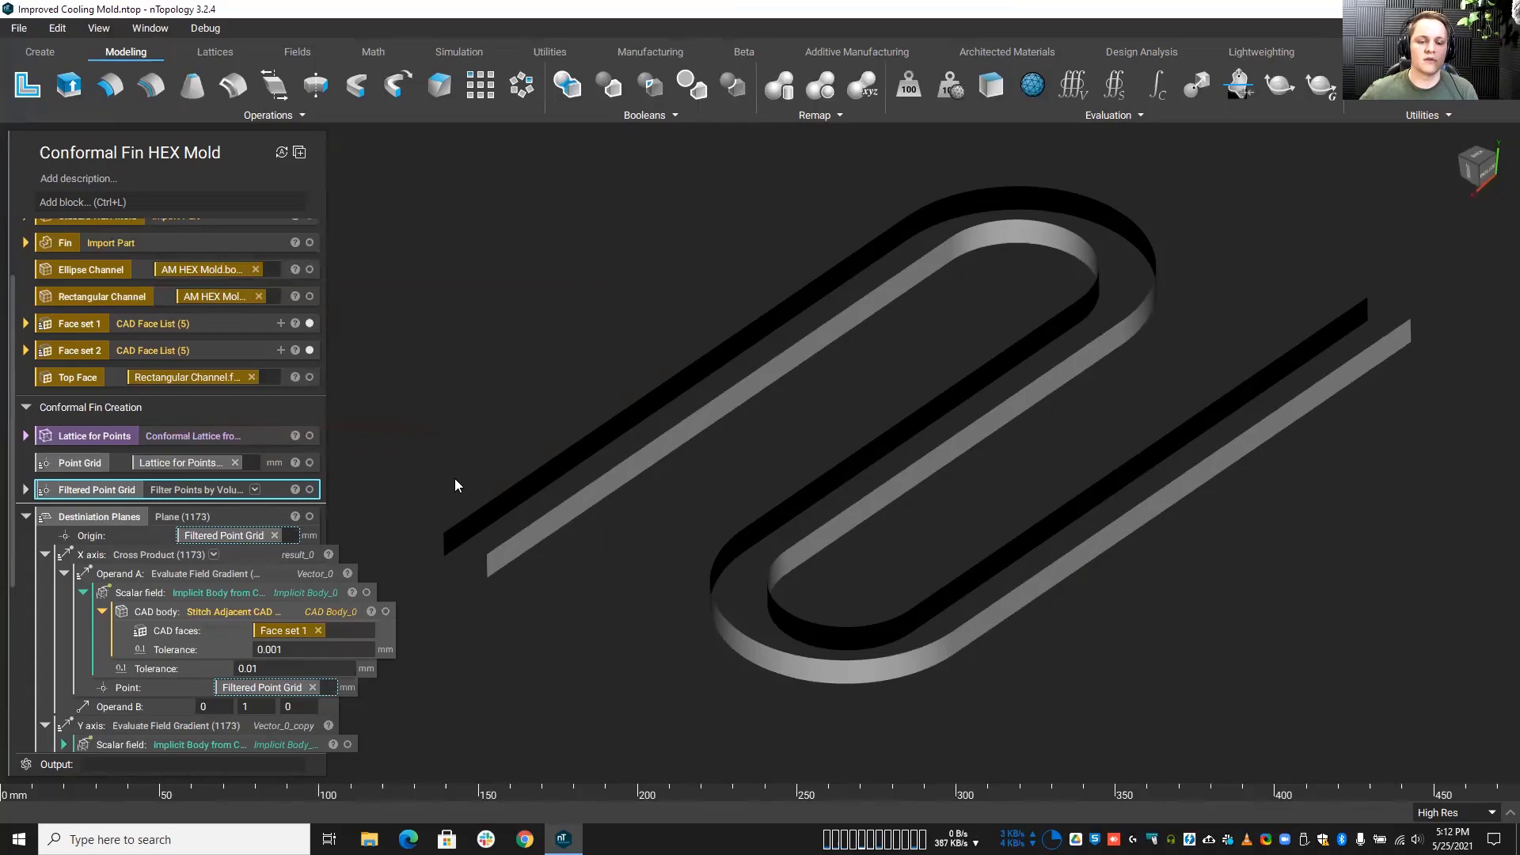
pyautogui.scroll(-3, 277, 443)
pyautogui.scroll(1, 472, 353)
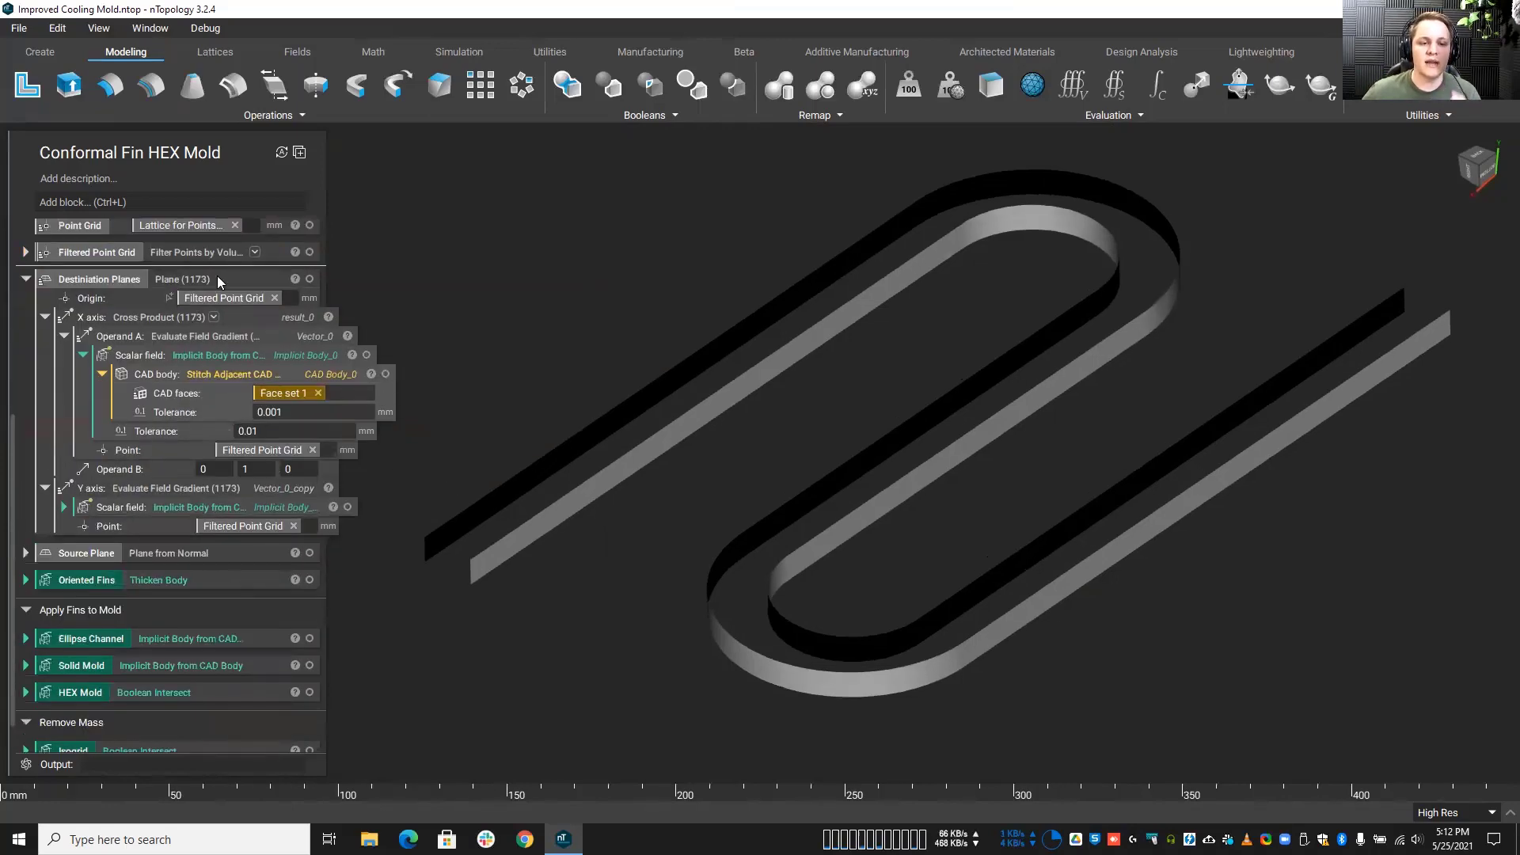
# Step: Highlight the X axis Cross Product block, deselect it, and collapse Destination Planes
pyautogui.scroll(1, 214, 301)
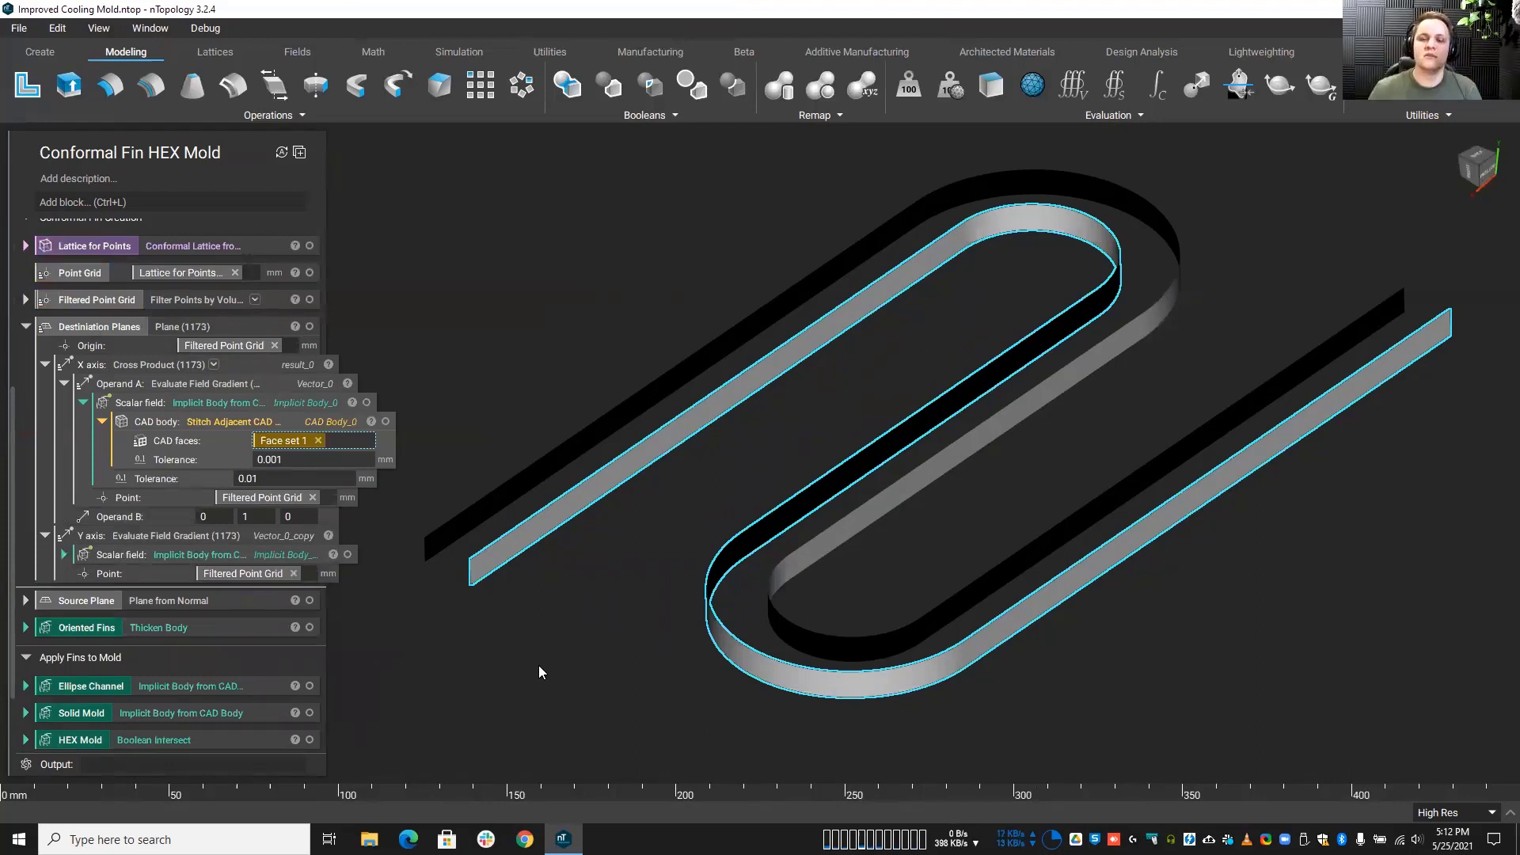
pyautogui.click(537, 605)
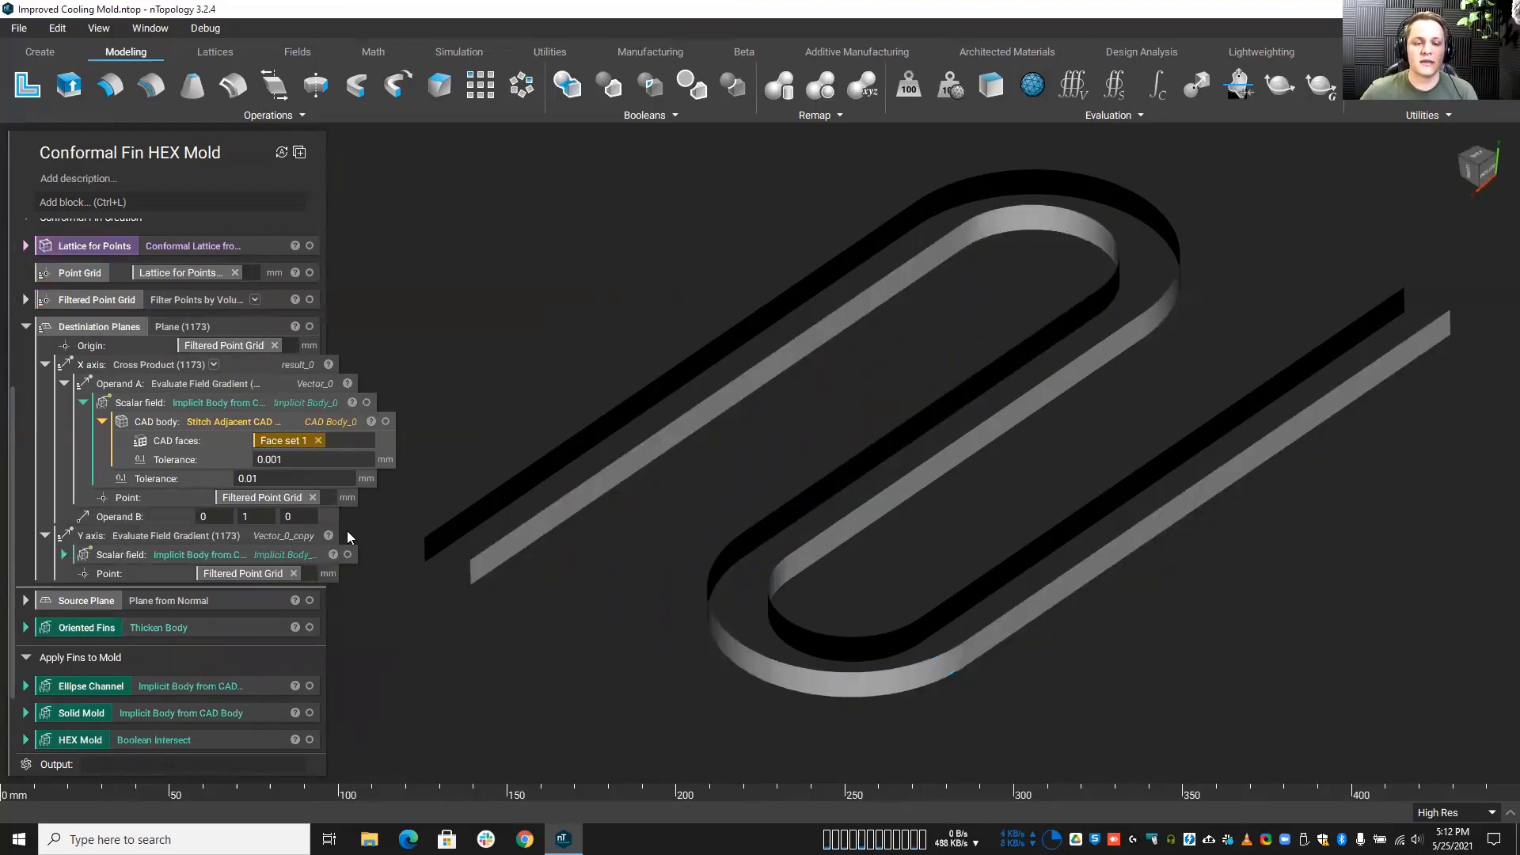
pyautogui.click(261, 361)
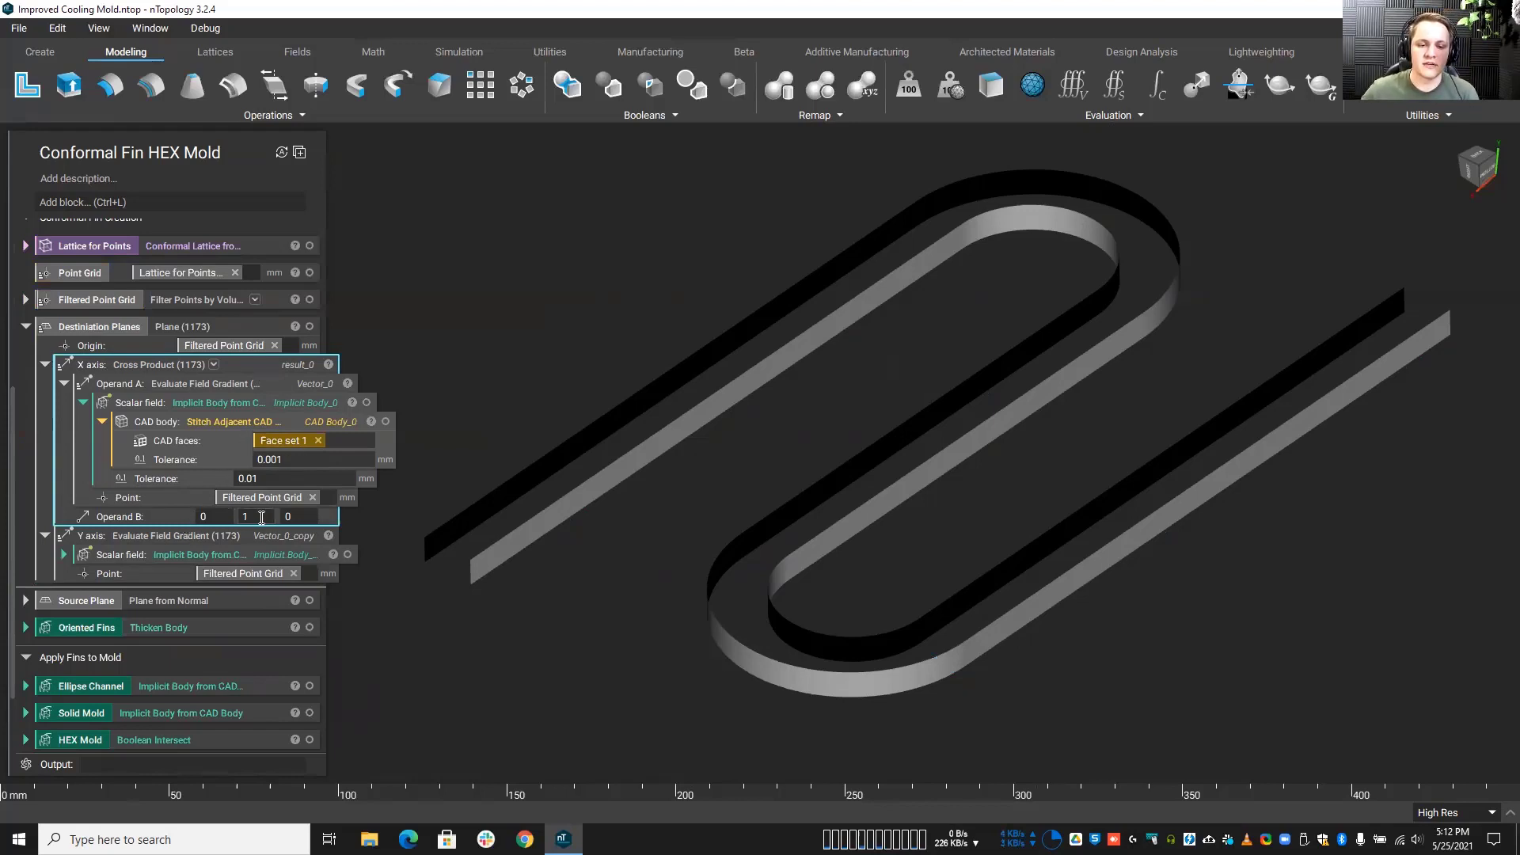
pyautogui.click(432, 449)
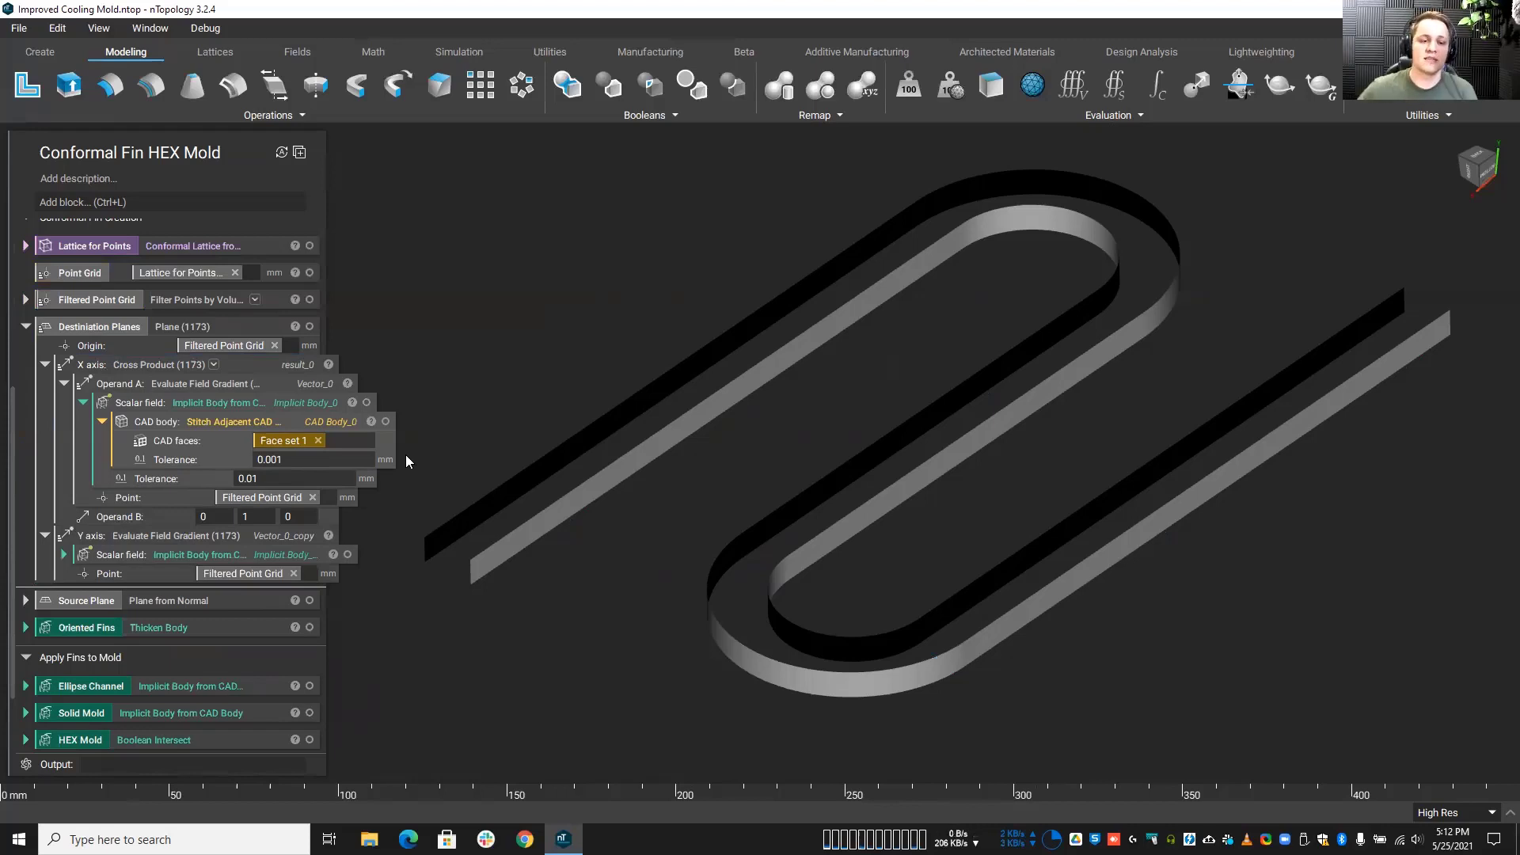
pyautogui.click(25, 328)
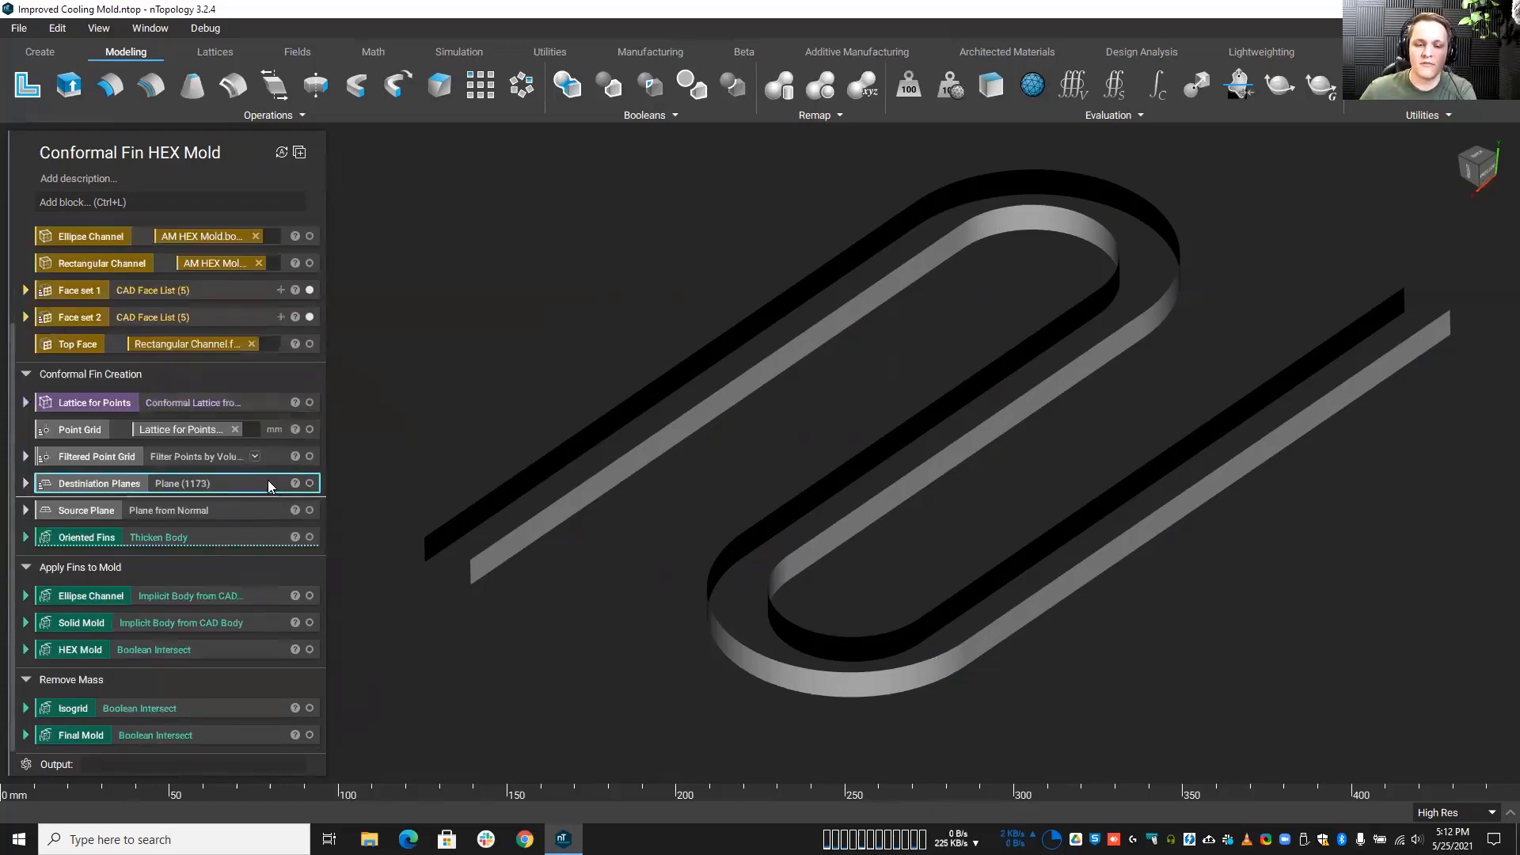
# Step: Show the 1173 Destination Planes and view the plane lattice from the Back
pyautogui.click(309, 483)
pyautogui.moveTo(372, 507); pyautogui.dragTo(536, 331)
pyautogui.click(515, 310)
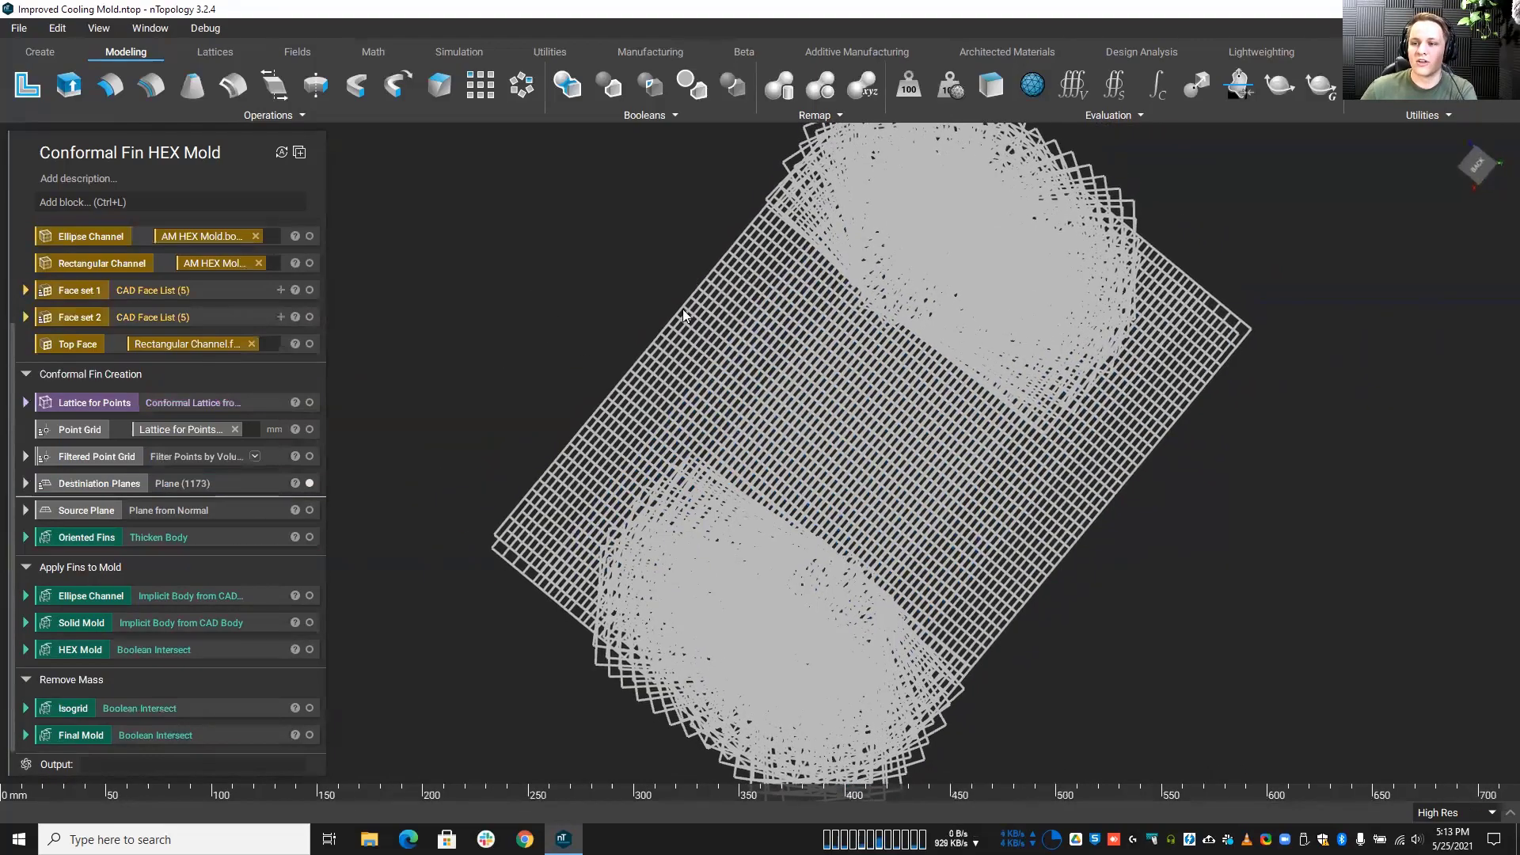
pyautogui.moveTo(677, 348); pyautogui.dragTo(605, 255)
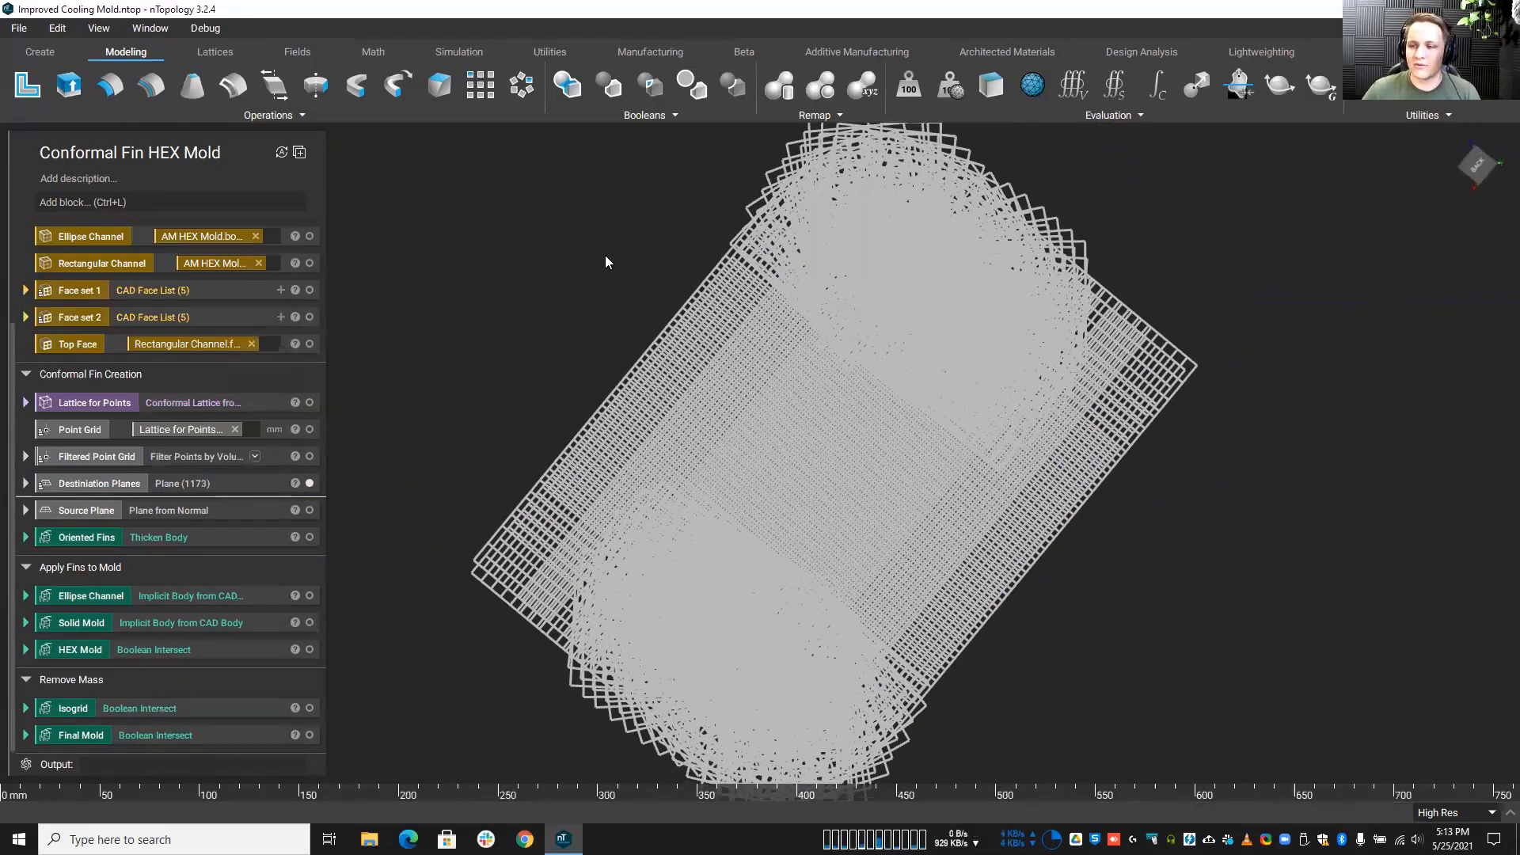
pyautogui.click(1477, 171)
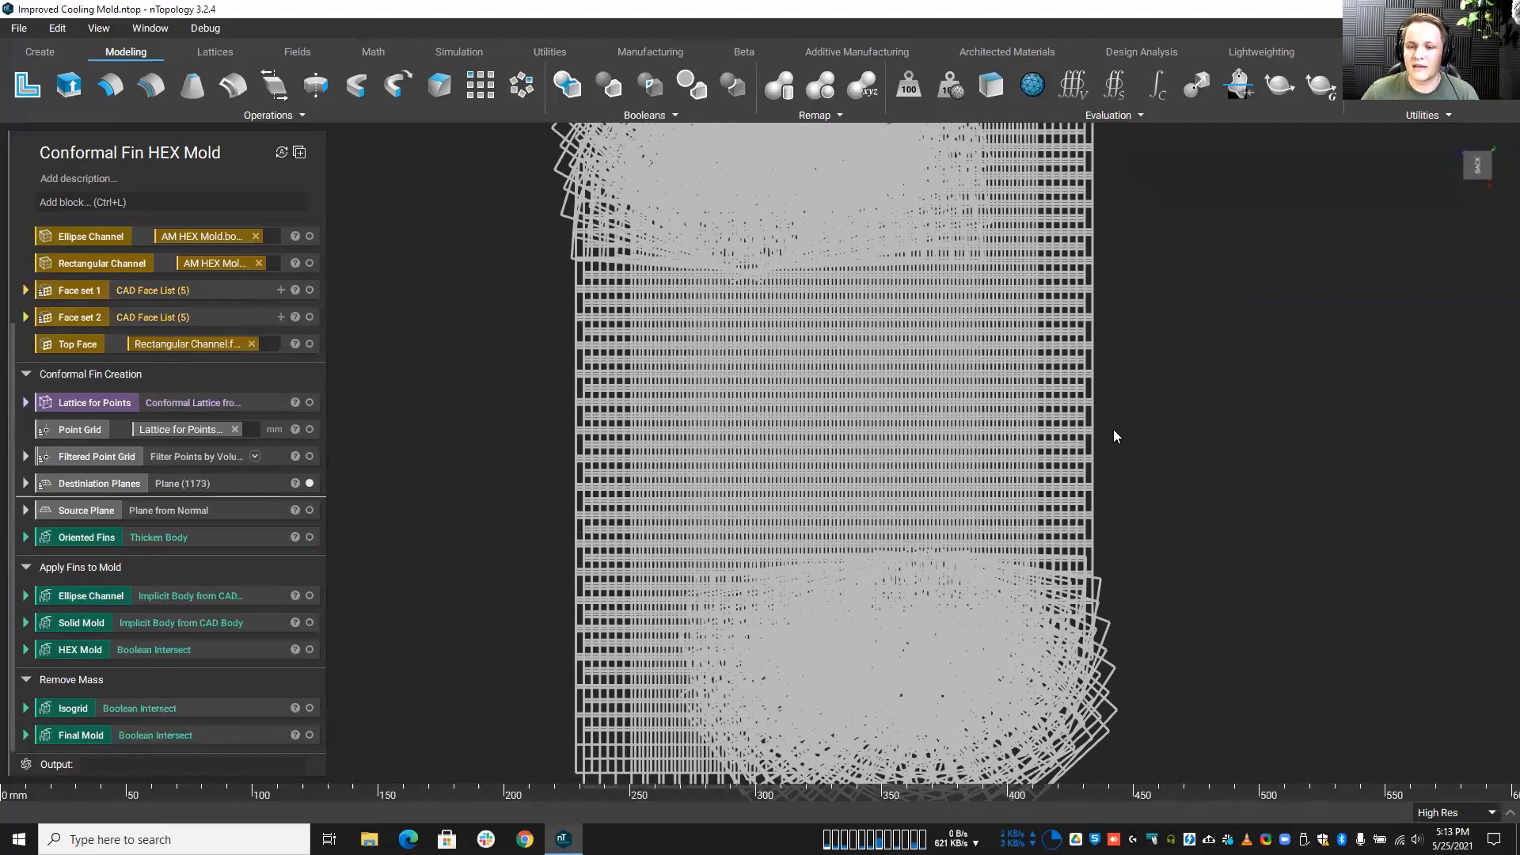
pyautogui.scroll(3, 715, 472)
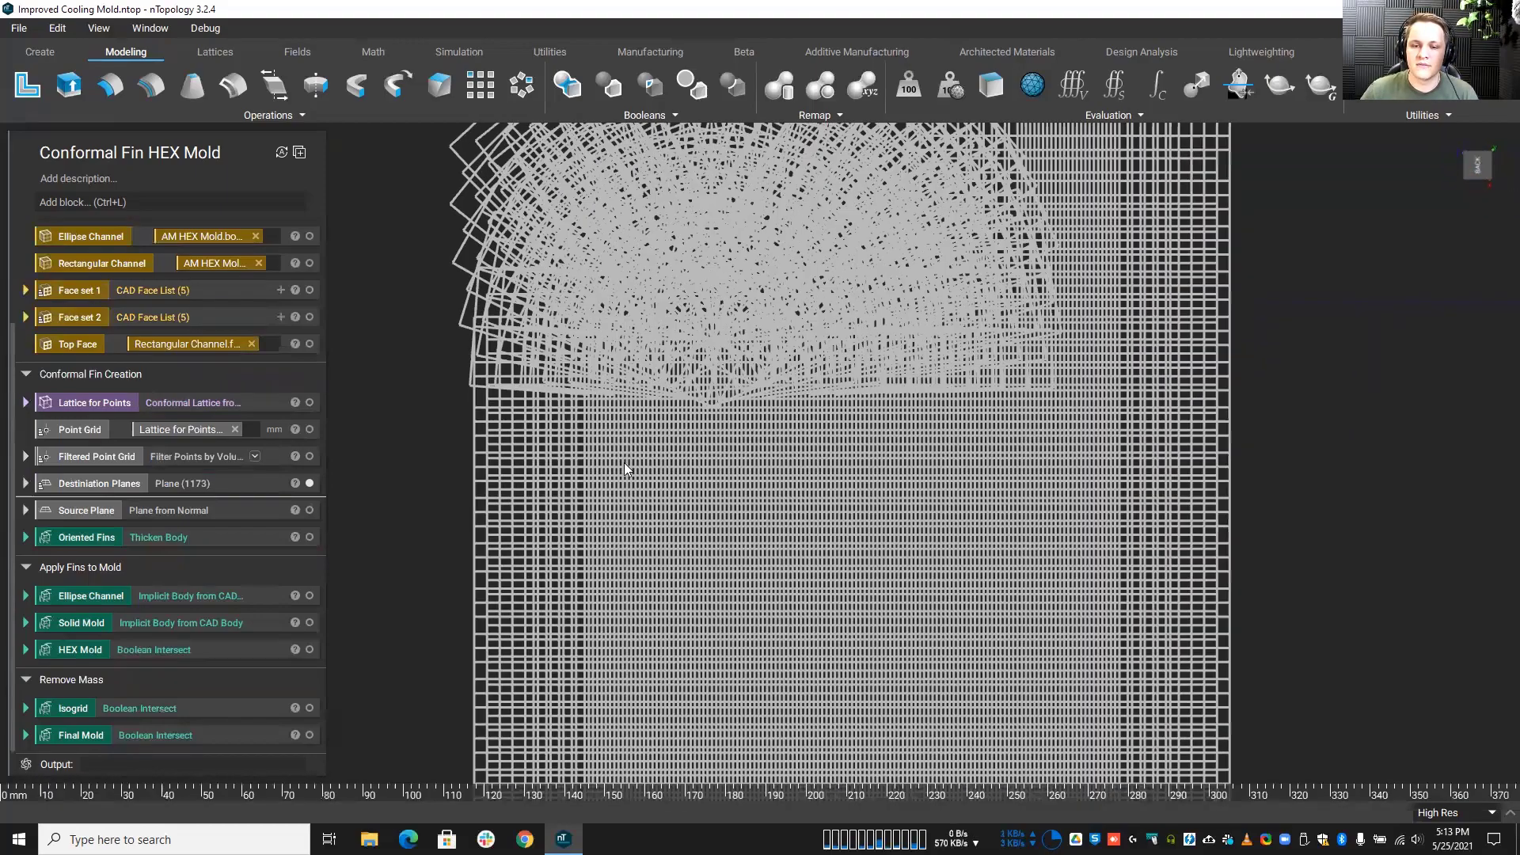
pyautogui.scroll(-1, 602, 457)
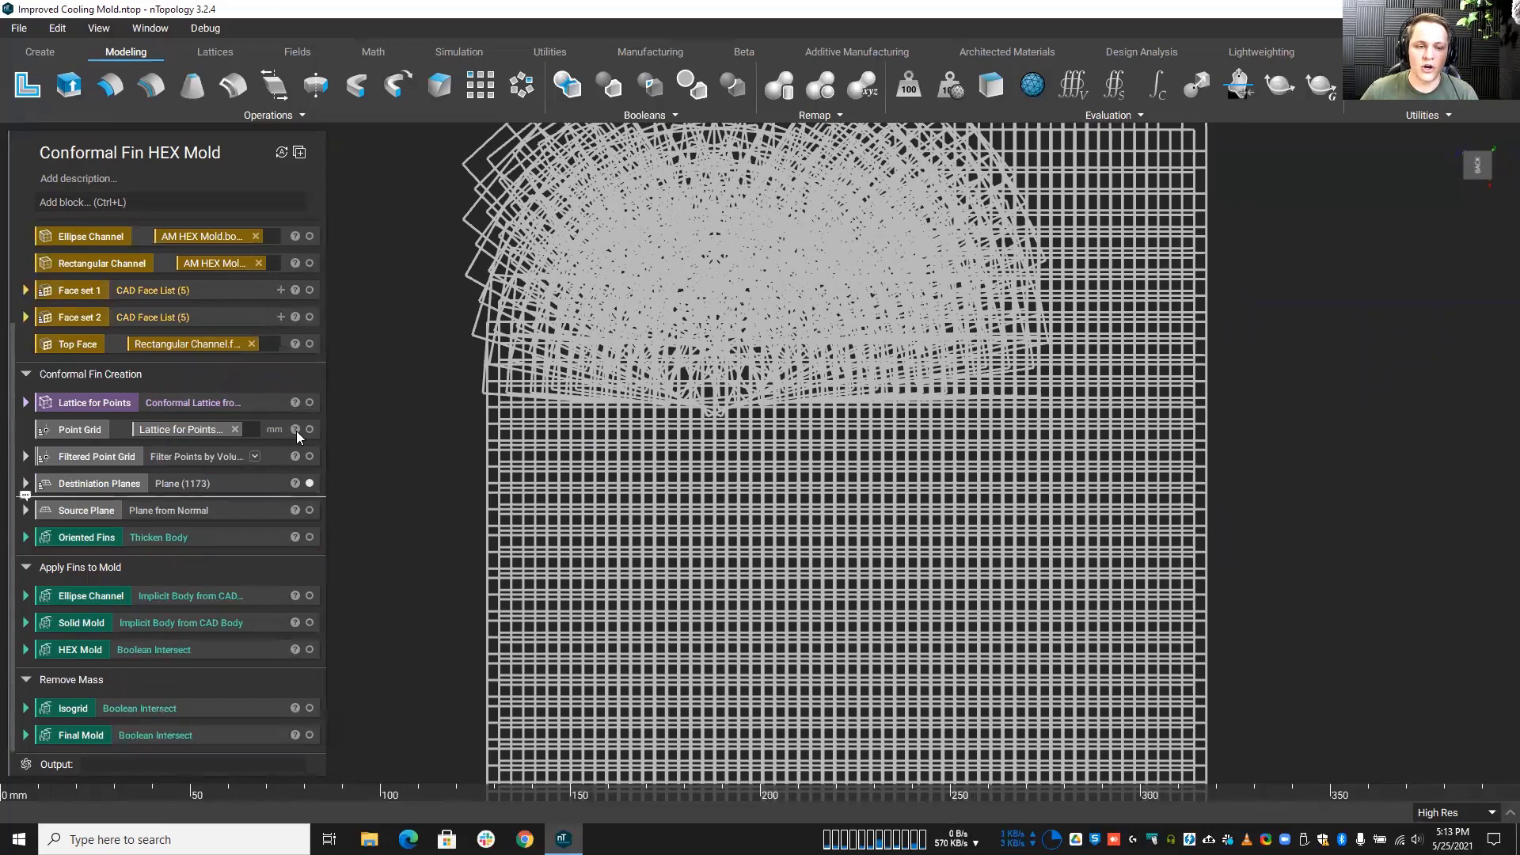
pyautogui.scroll(2, 303, 328)
# Step: Add the Ellipse Channel among the planes and orbit to an oblique view of it
pyautogui.click(309, 331)
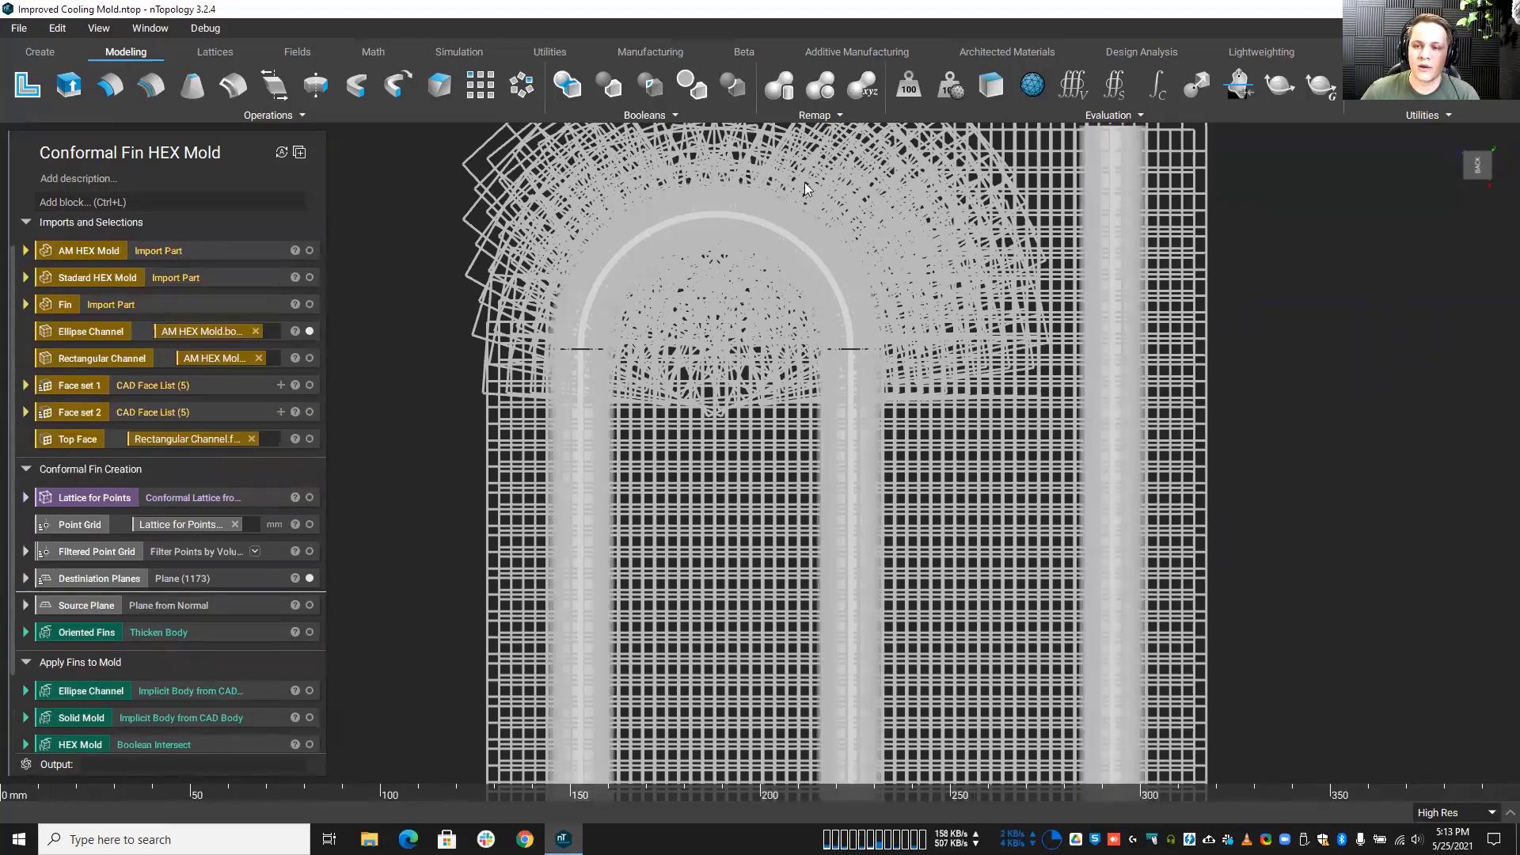
pyautogui.moveTo(917, 301); pyautogui.dragTo(896, 372, button='right')
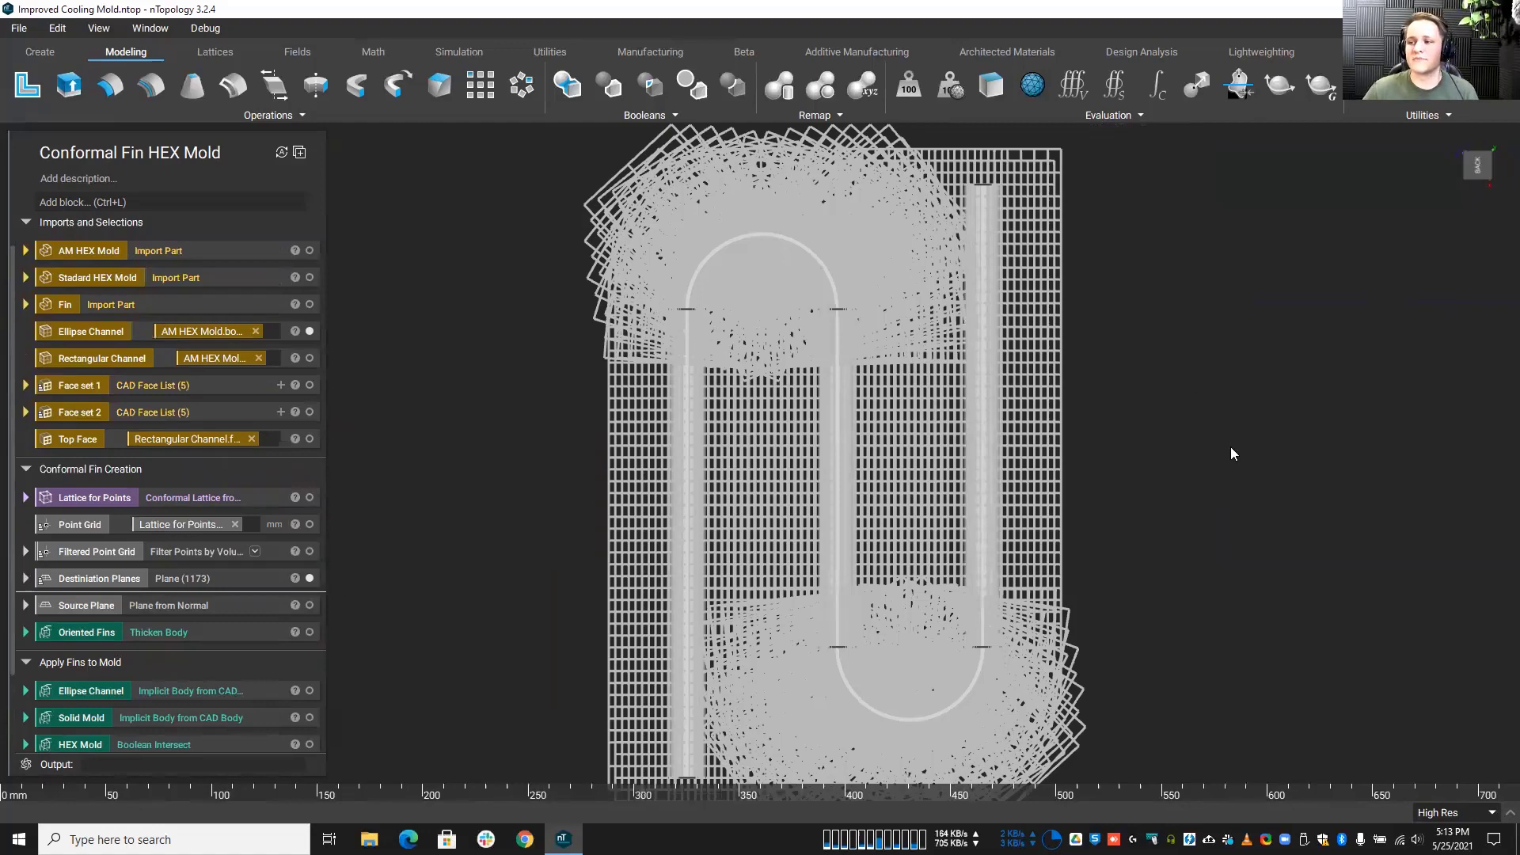
pyautogui.moveTo(1230, 453); pyautogui.dragTo(432, 636, button='right')
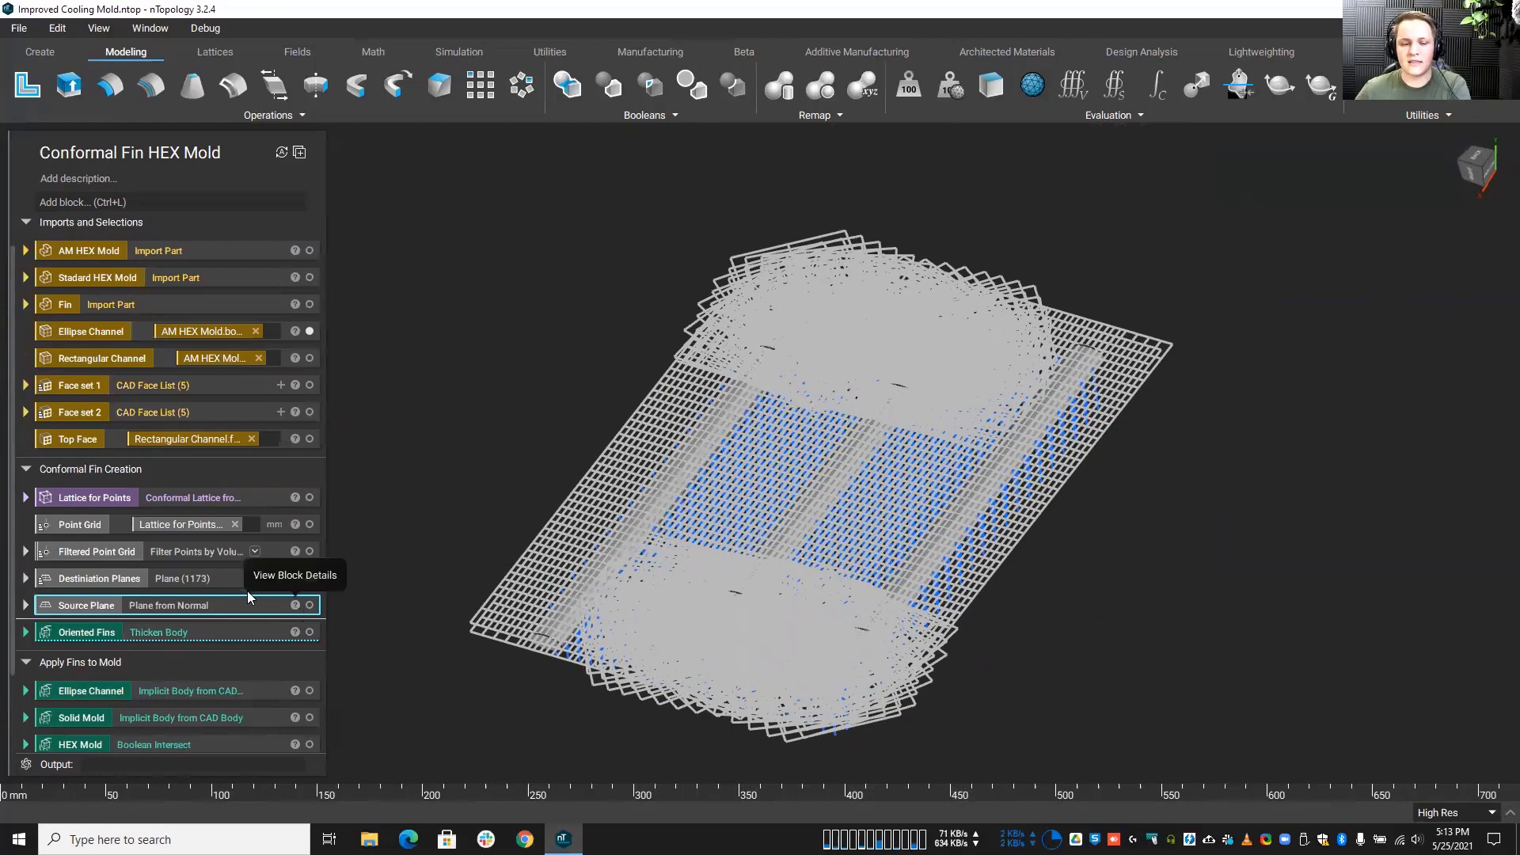
# Step: Preview the Source Plane, single Fin and Oriented Fins, viewing the fins from above
pyautogui.click(308, 605)
pyautogui.click(309, 304)
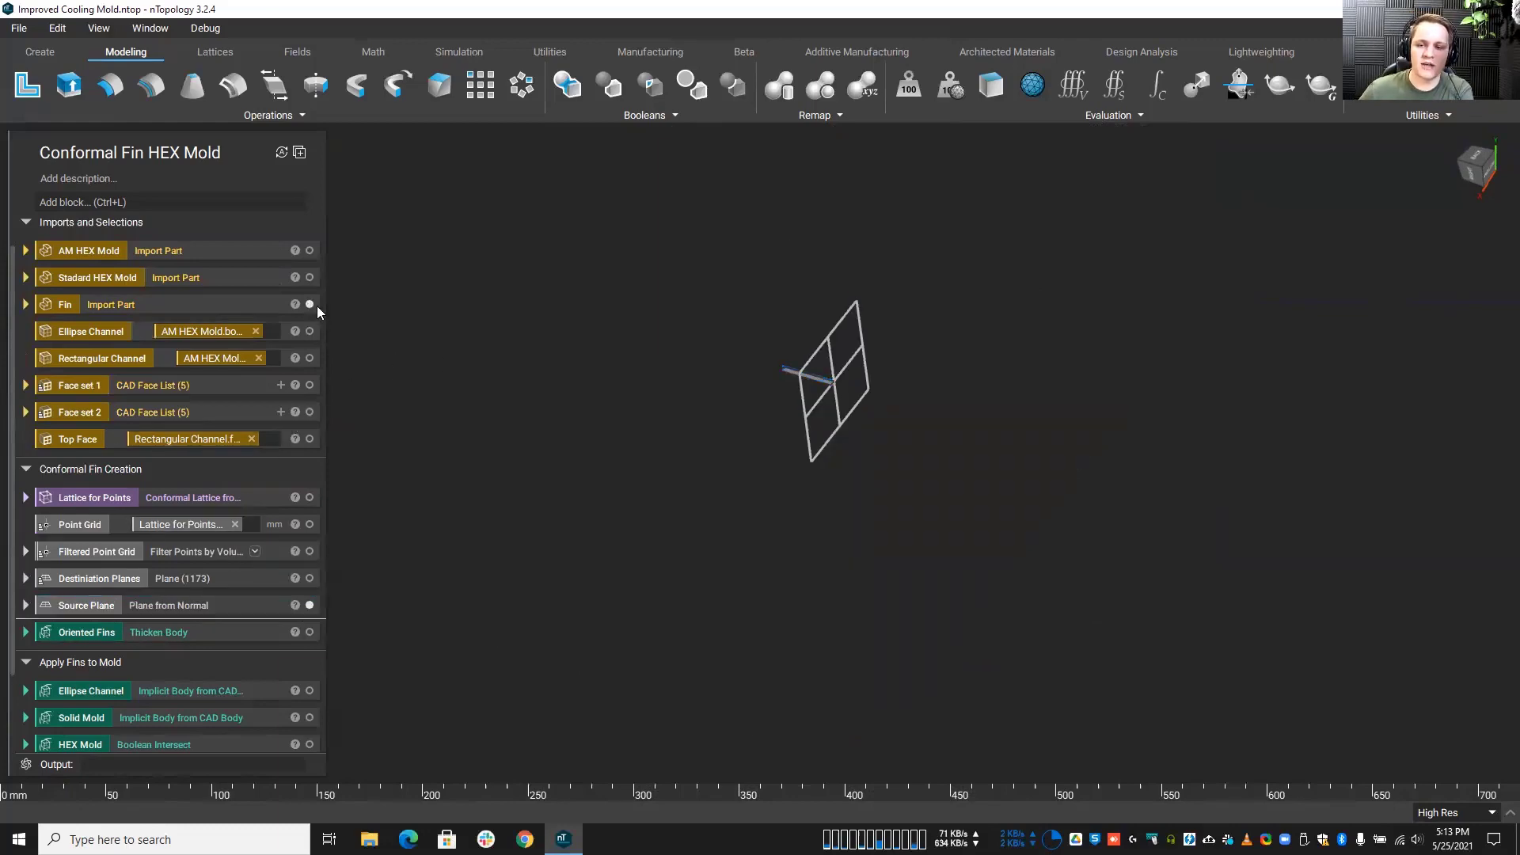
pyautogui.scroll(5, 823, 393)
pyautogui.scroll(5, 852, 456)
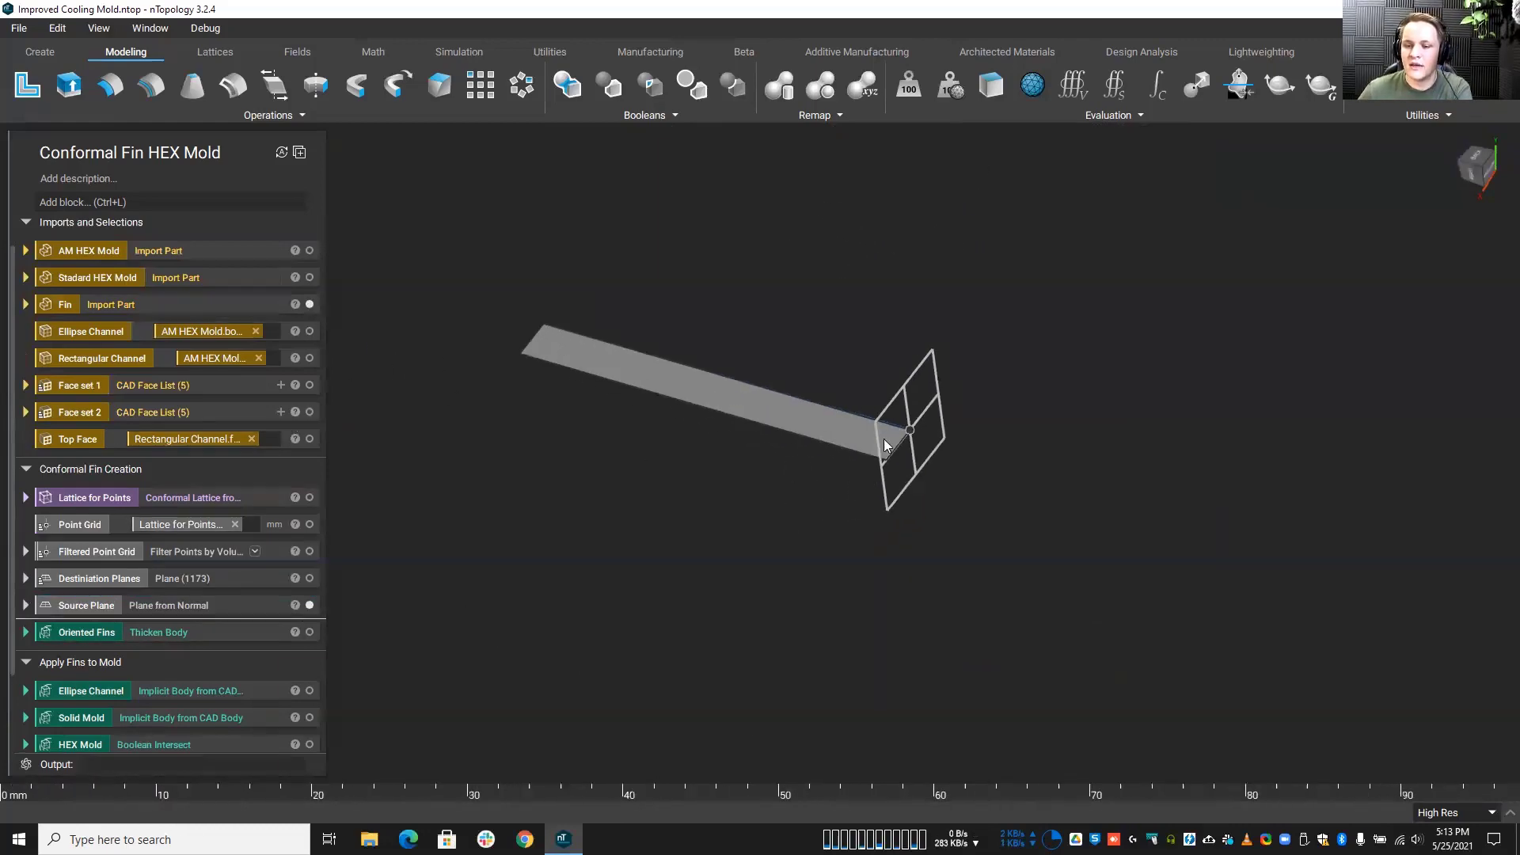
pyautogui.click(221, 634)
pyautogui.scroll(-8, 843, 315)
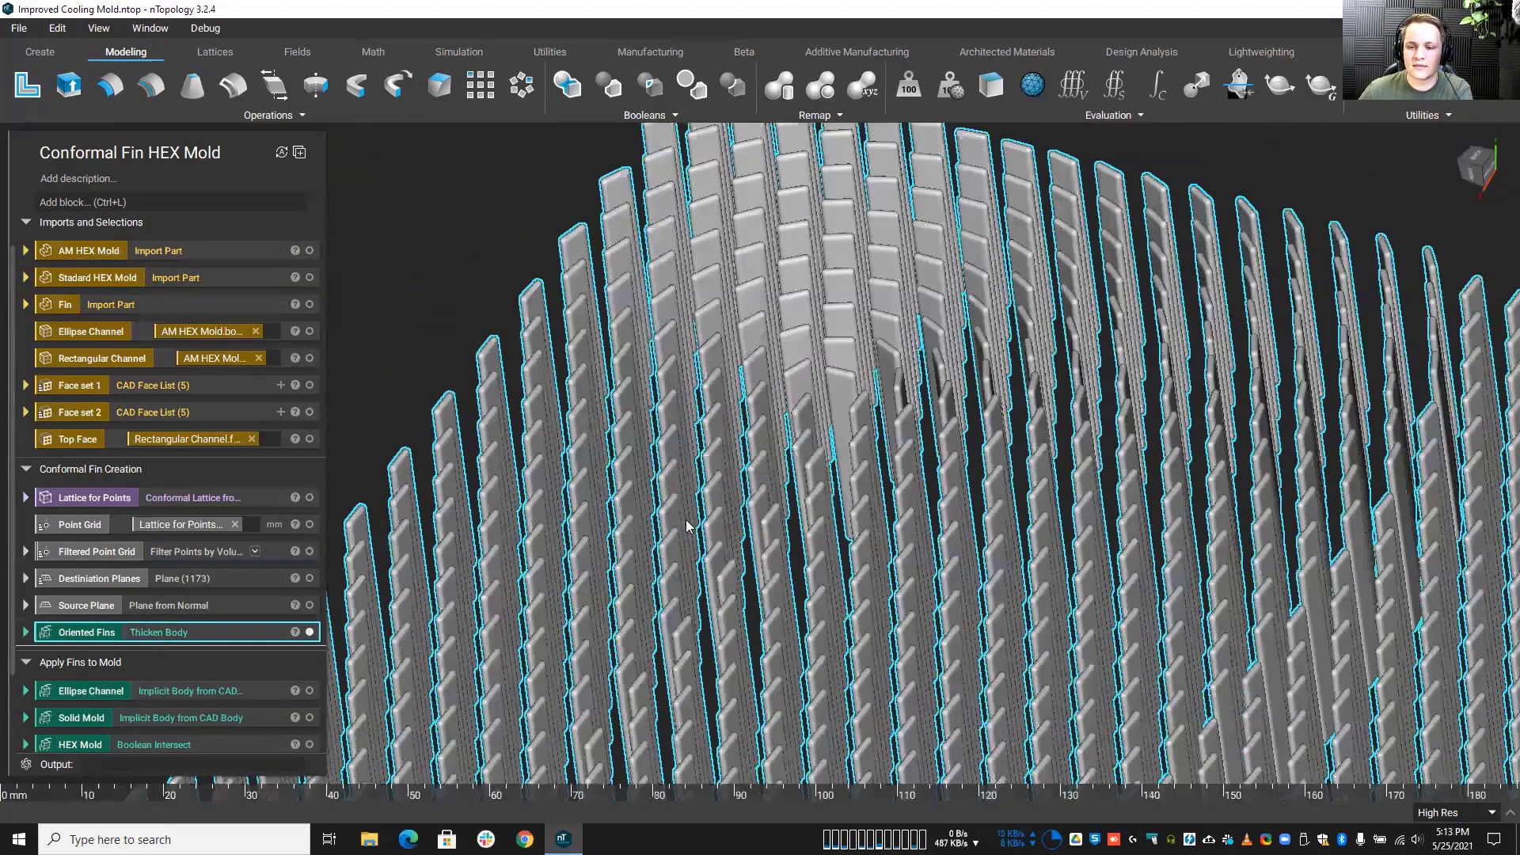
pyautogui.moveTo(843, 315); pyautogui.dragTo(871, 529, button='right')
pyautogui.click(445, 518)
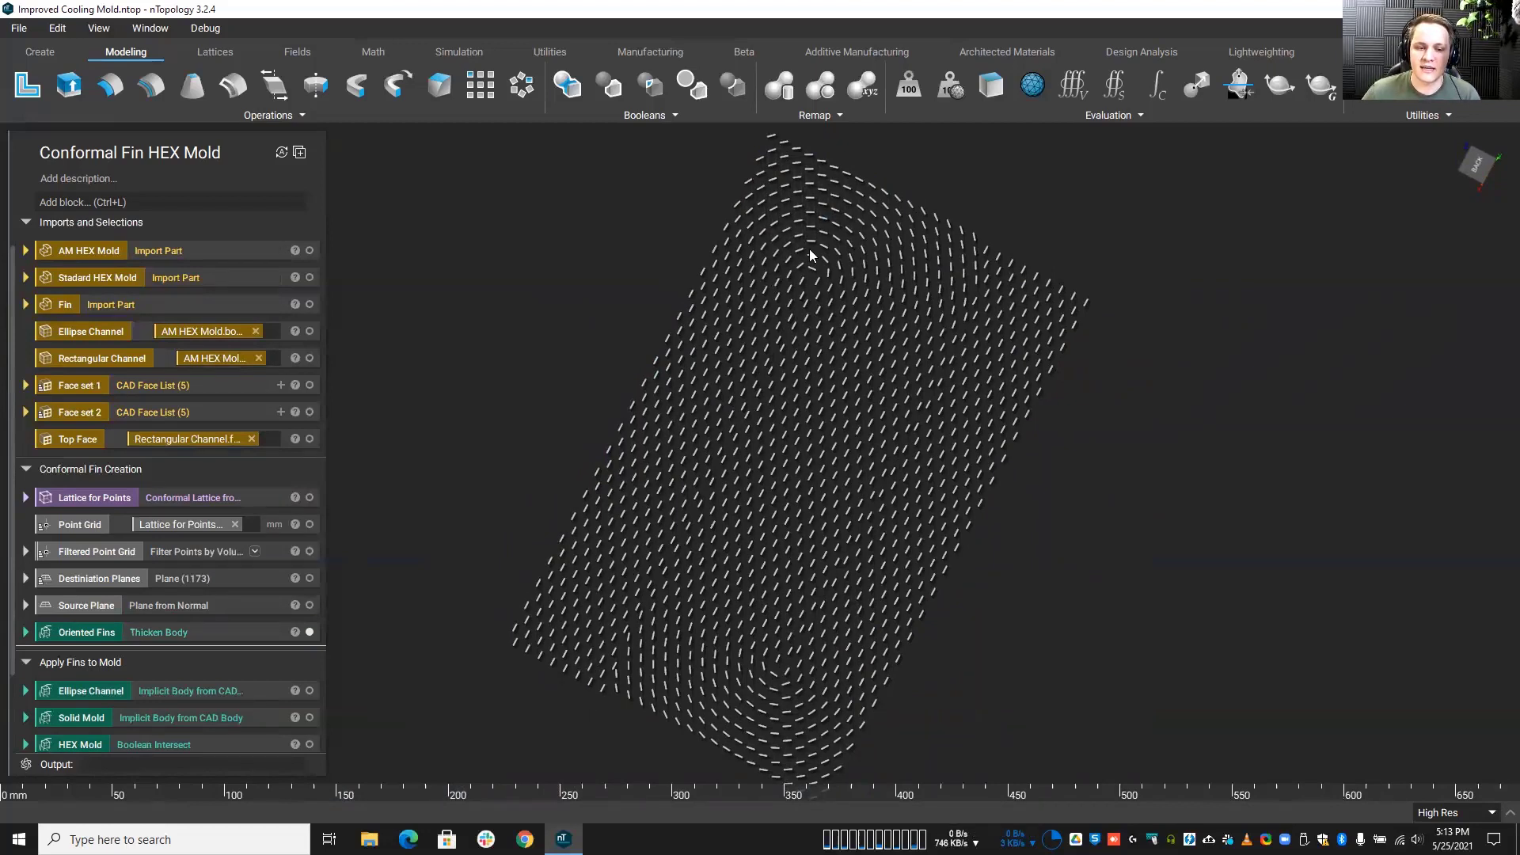
# Step: View the Ellipse Channel among the fins in isometric, then hide the channel body
pyautogui.click(309, 304)
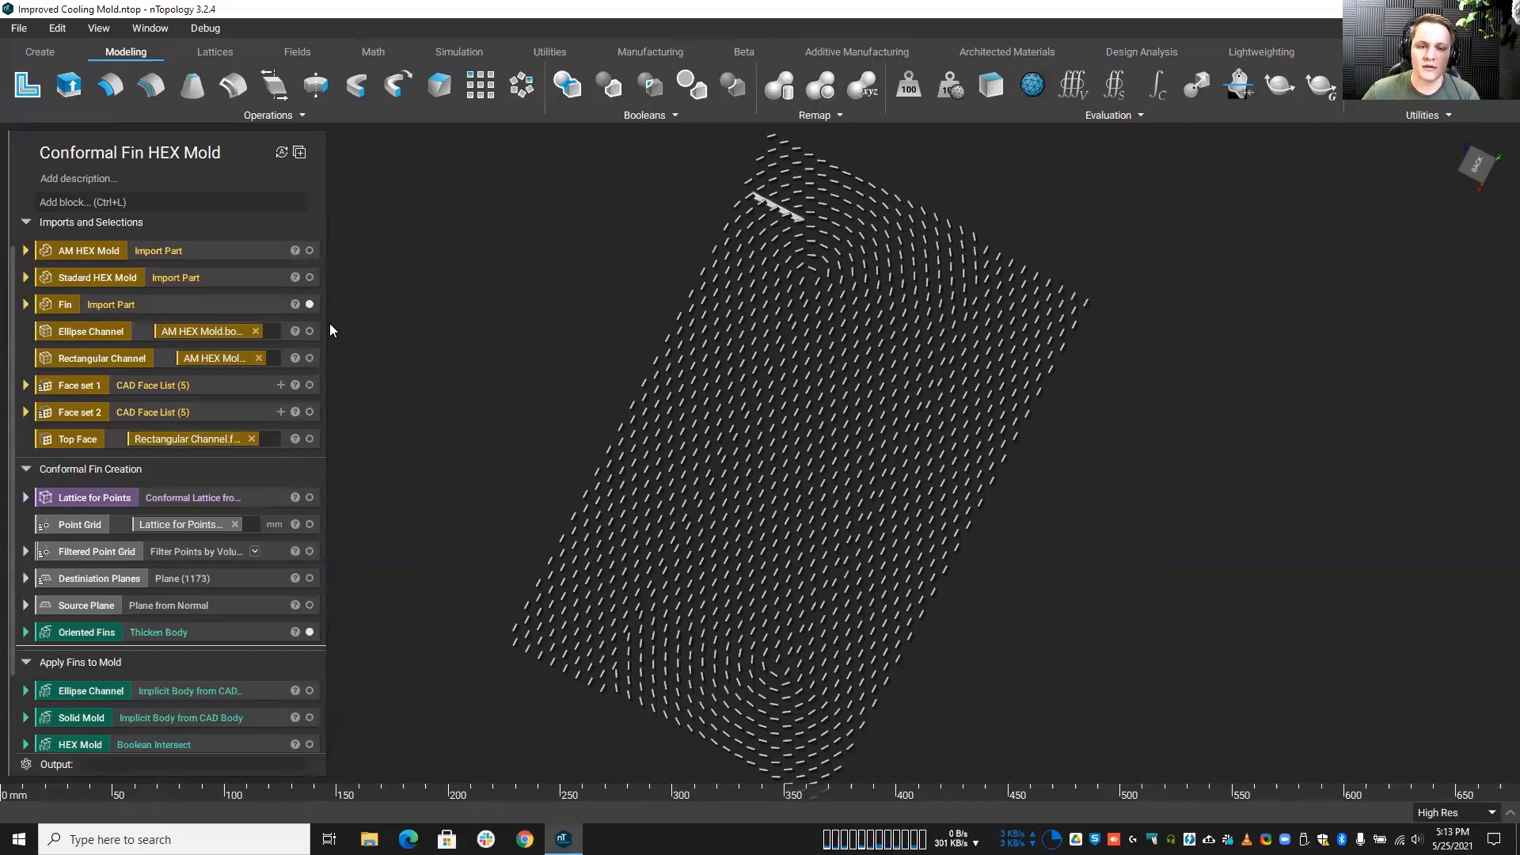
pyautogui.click(310, 304)
pyautogui.click(310, 331)
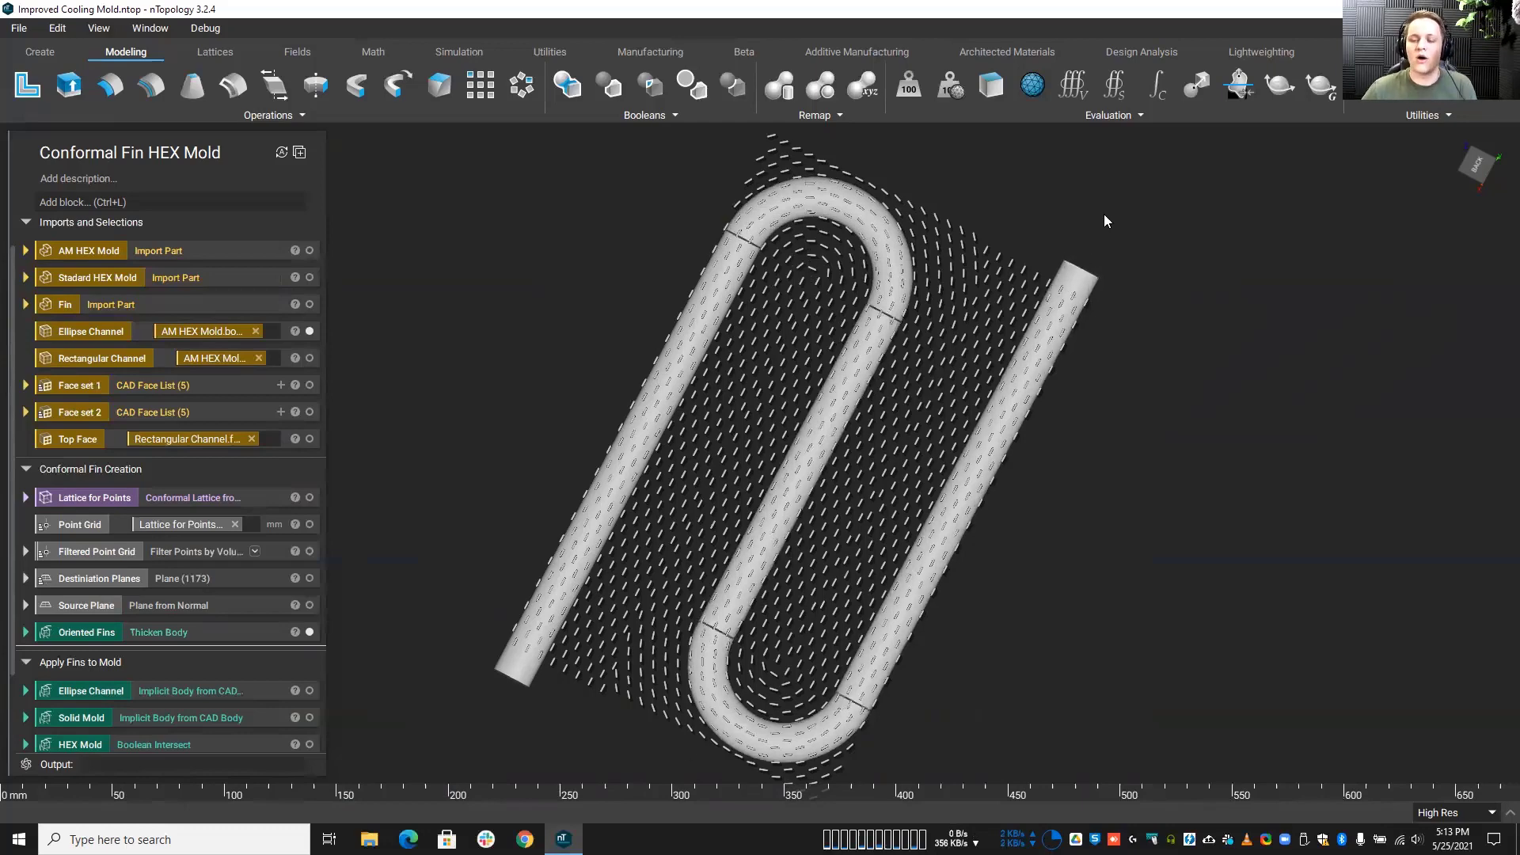
pyautogui.moveTo(898, 529); pyautogui.dragTo(882, 372, button='right')
pyautogui.scroll(5, 834, 470)
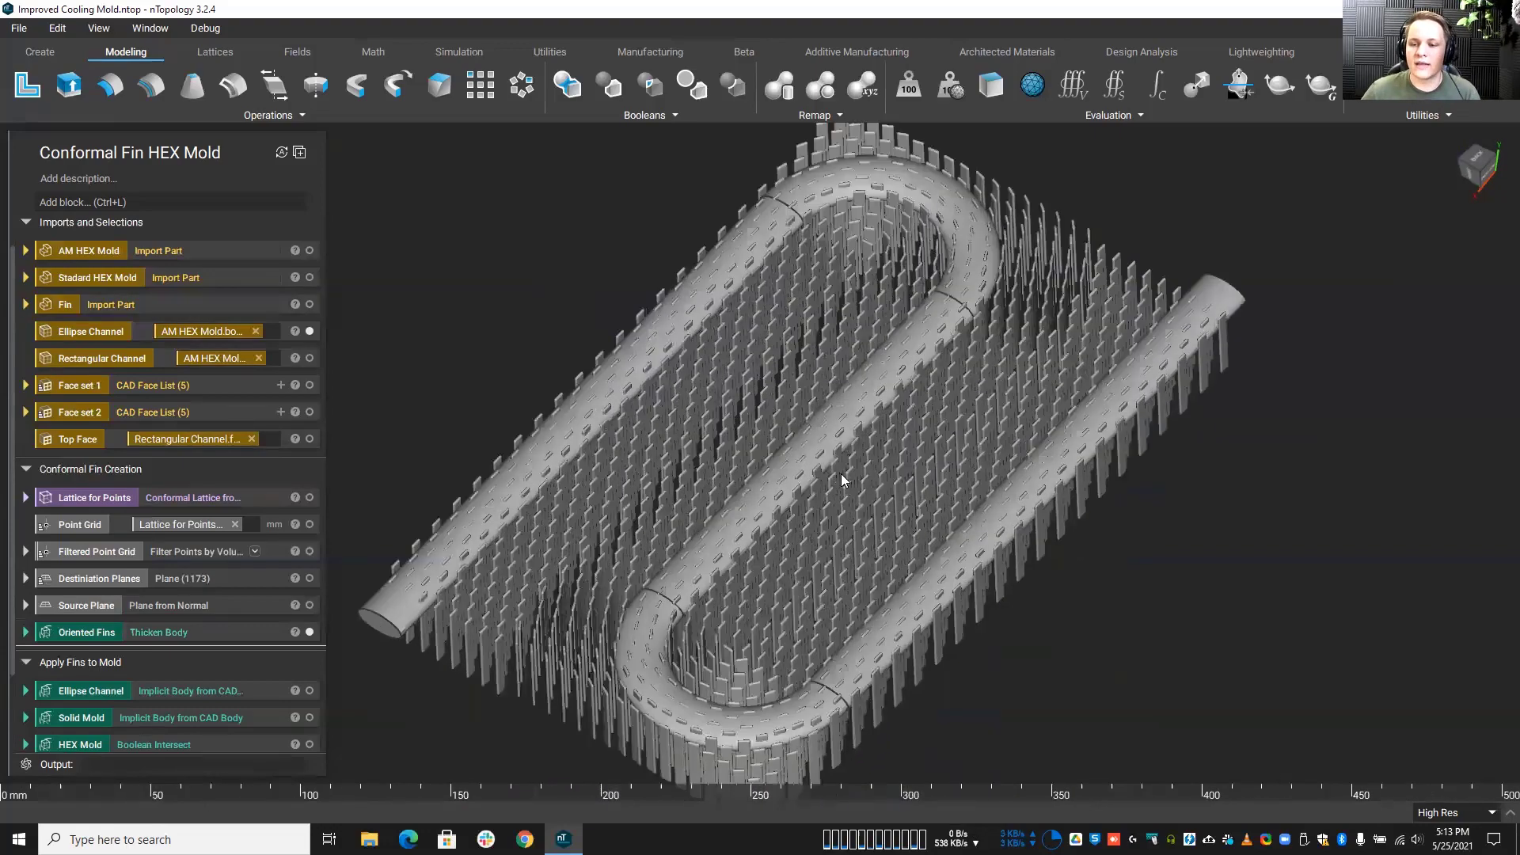
pyautogui.moveTo(719, 456); pyautogui.dragTo(714, 469, button='middle')
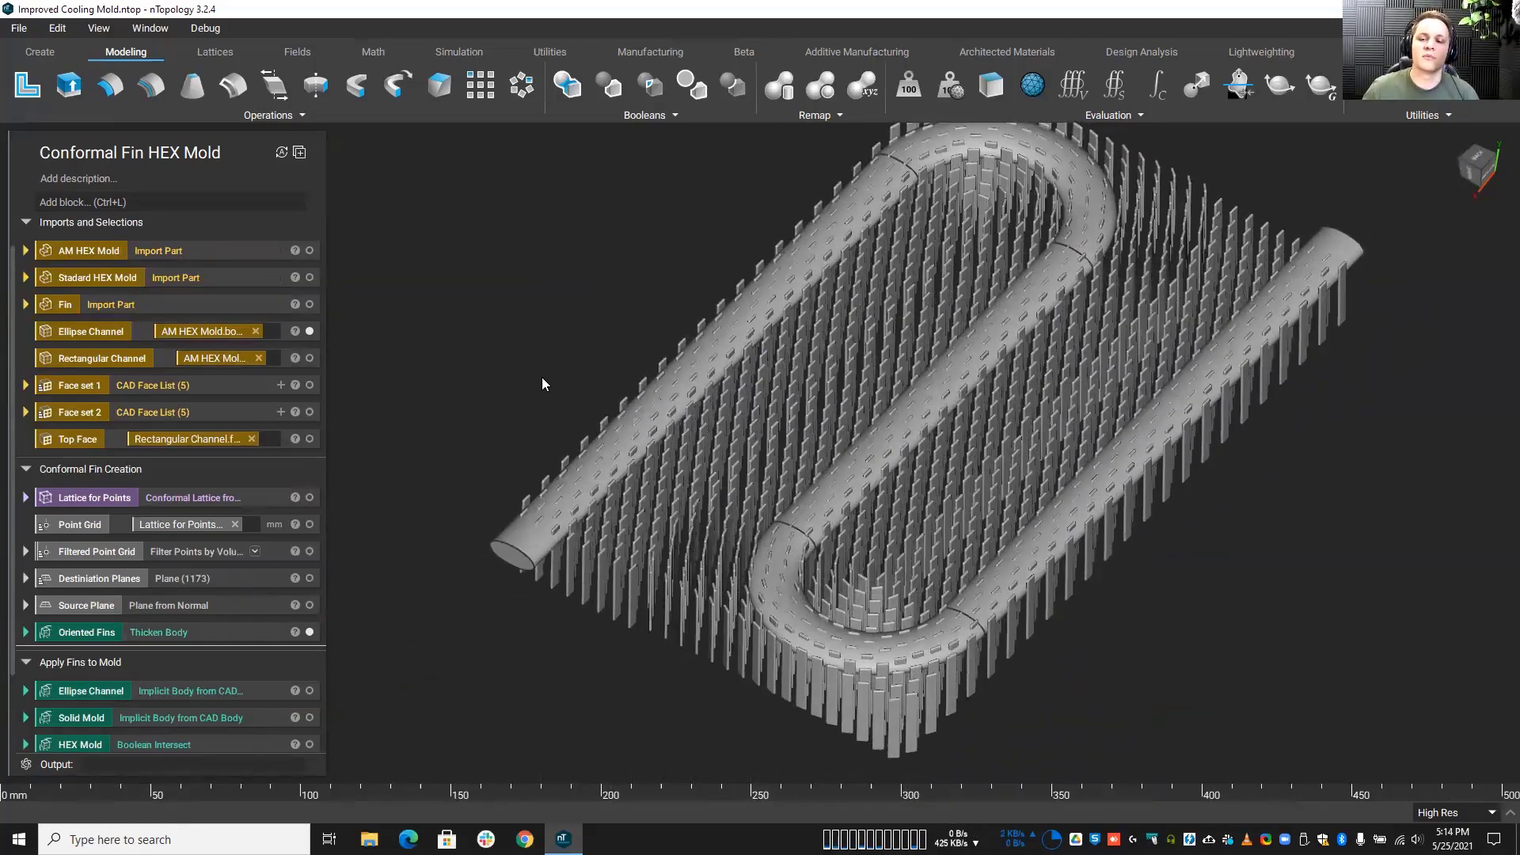
pyautogui.click(309, 331)
# Step: Hide the oriented fins, show HEX Mold, and section-cut it with plane normal 0, 1, 0
pyautogui.click(310, 631)
pyautogui.scroll(-3, 264, 628)
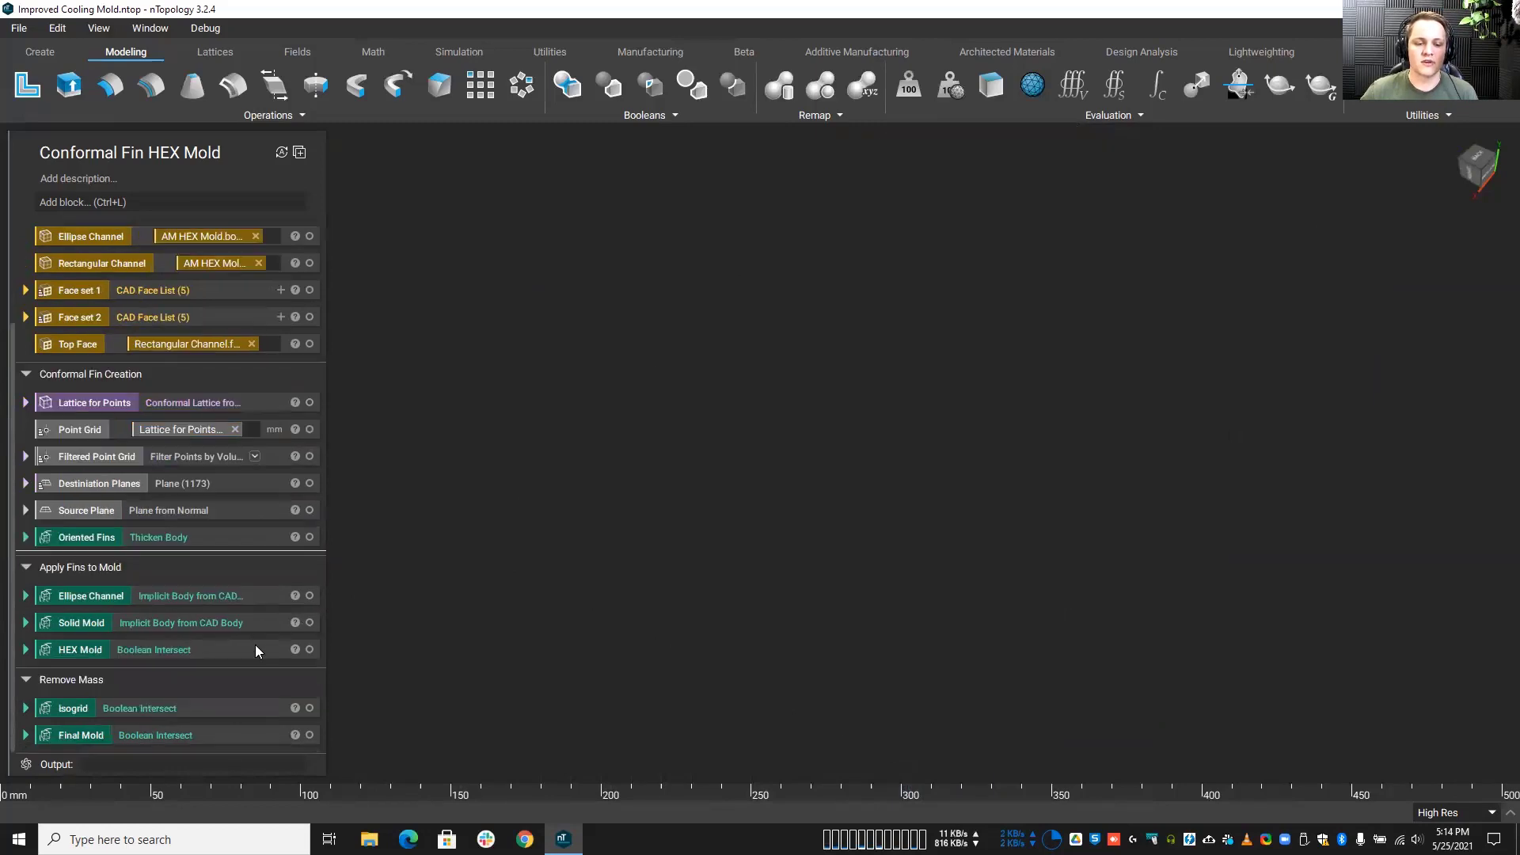
pyautogui.click(309, 649)
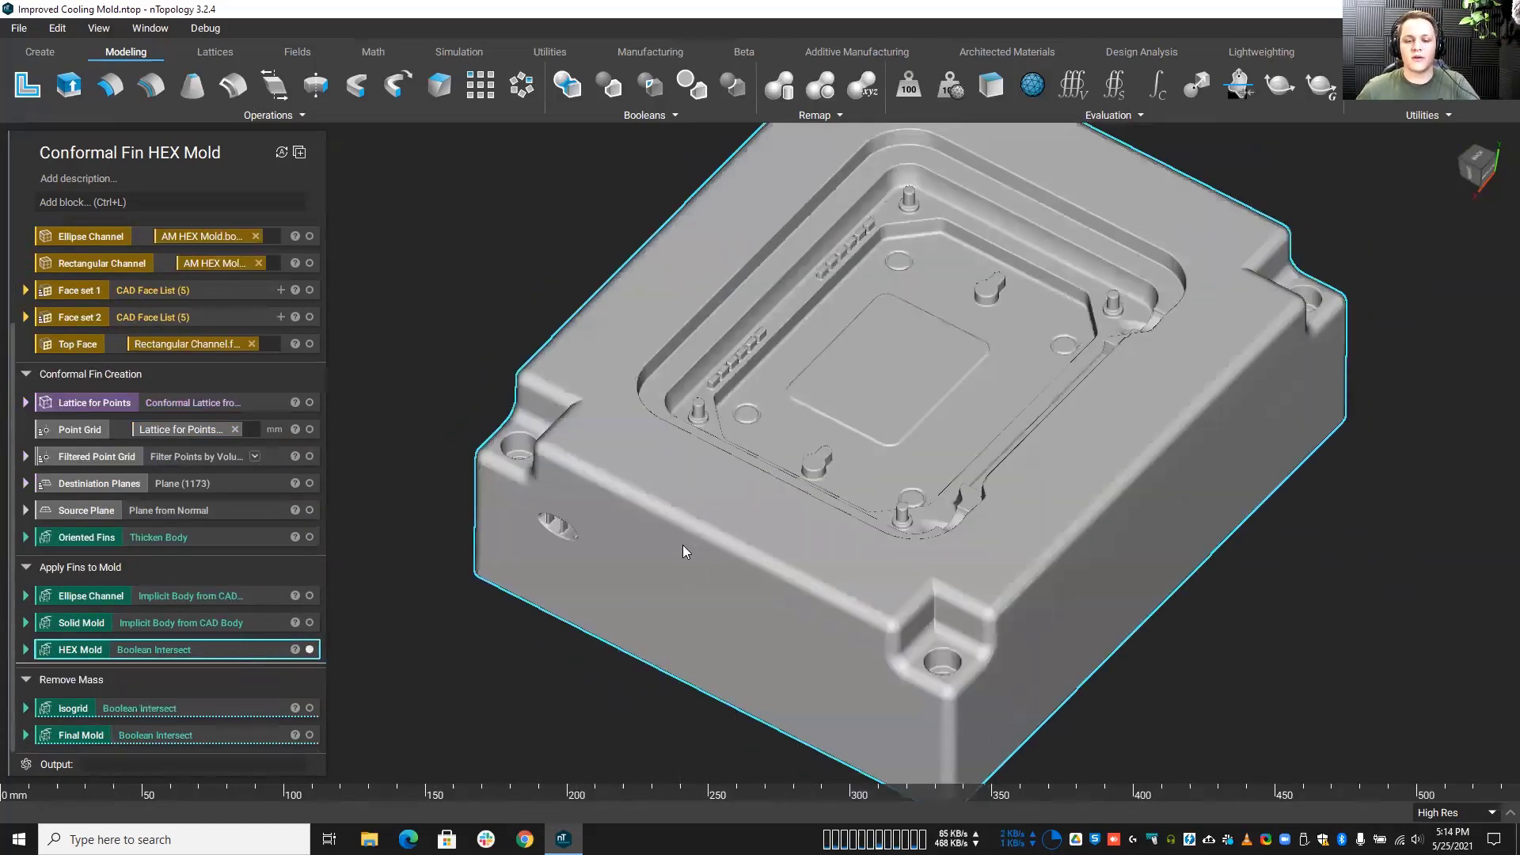
pyautogui.hotkey('ctrl', 'shift', 'x')
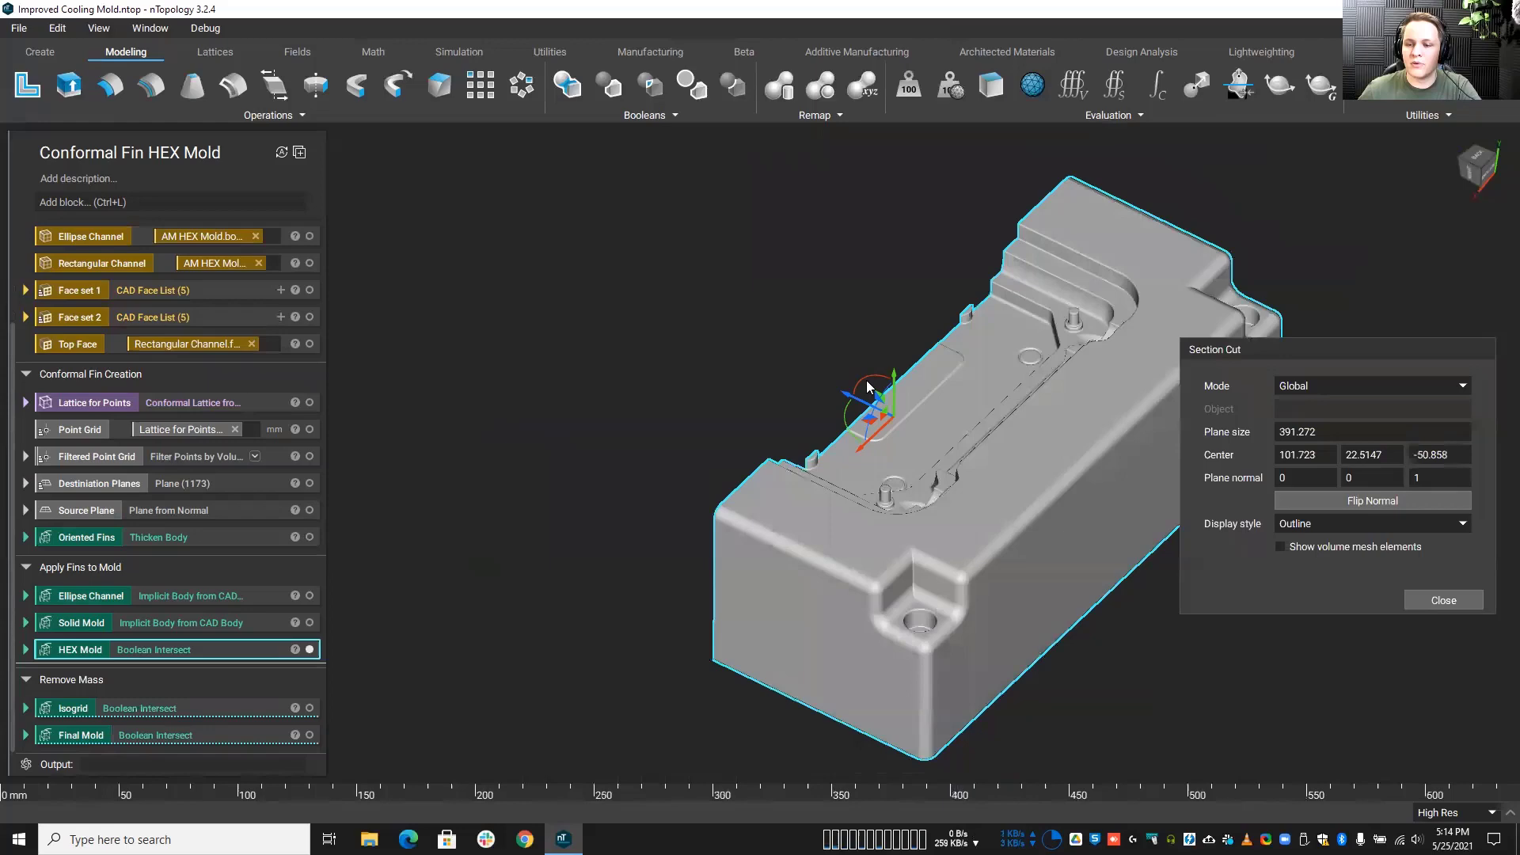
pyautogui.click(1363, 479)
pyautogui.write('1')
pyautogui.press('Tab')
pyautogui.write('0')
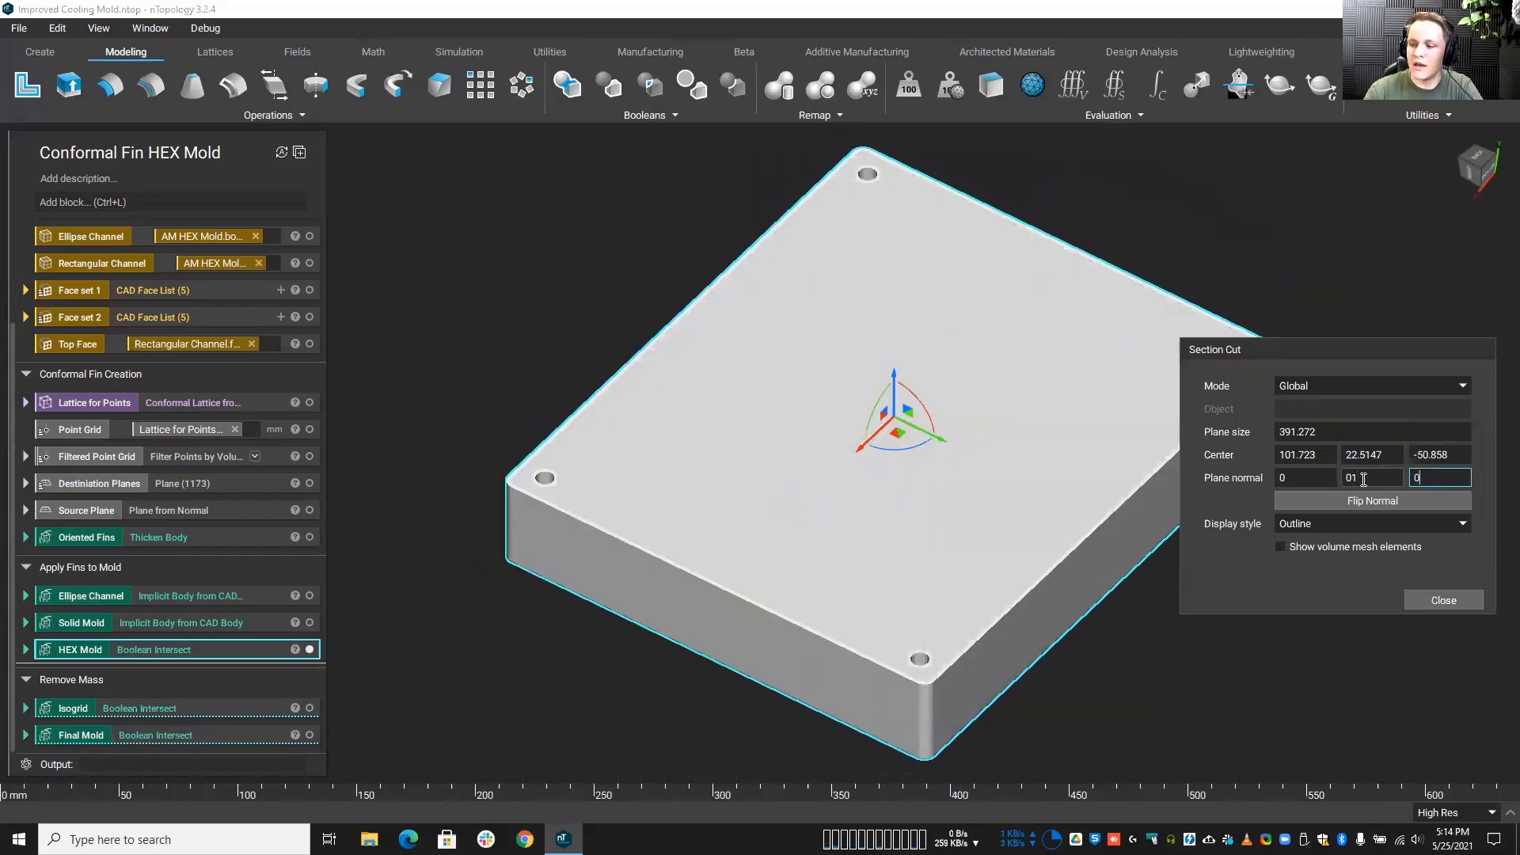
# Step: Slide the section plane to expose the channels and move the Section Cut settings aside
pyautogui.moveTo(895, 377)
pyautogui.mouseDown()
pyautogui.moveTo(896, 350)
pyautogui.moveTo(892, 366)
pyautogui.mouseUp()
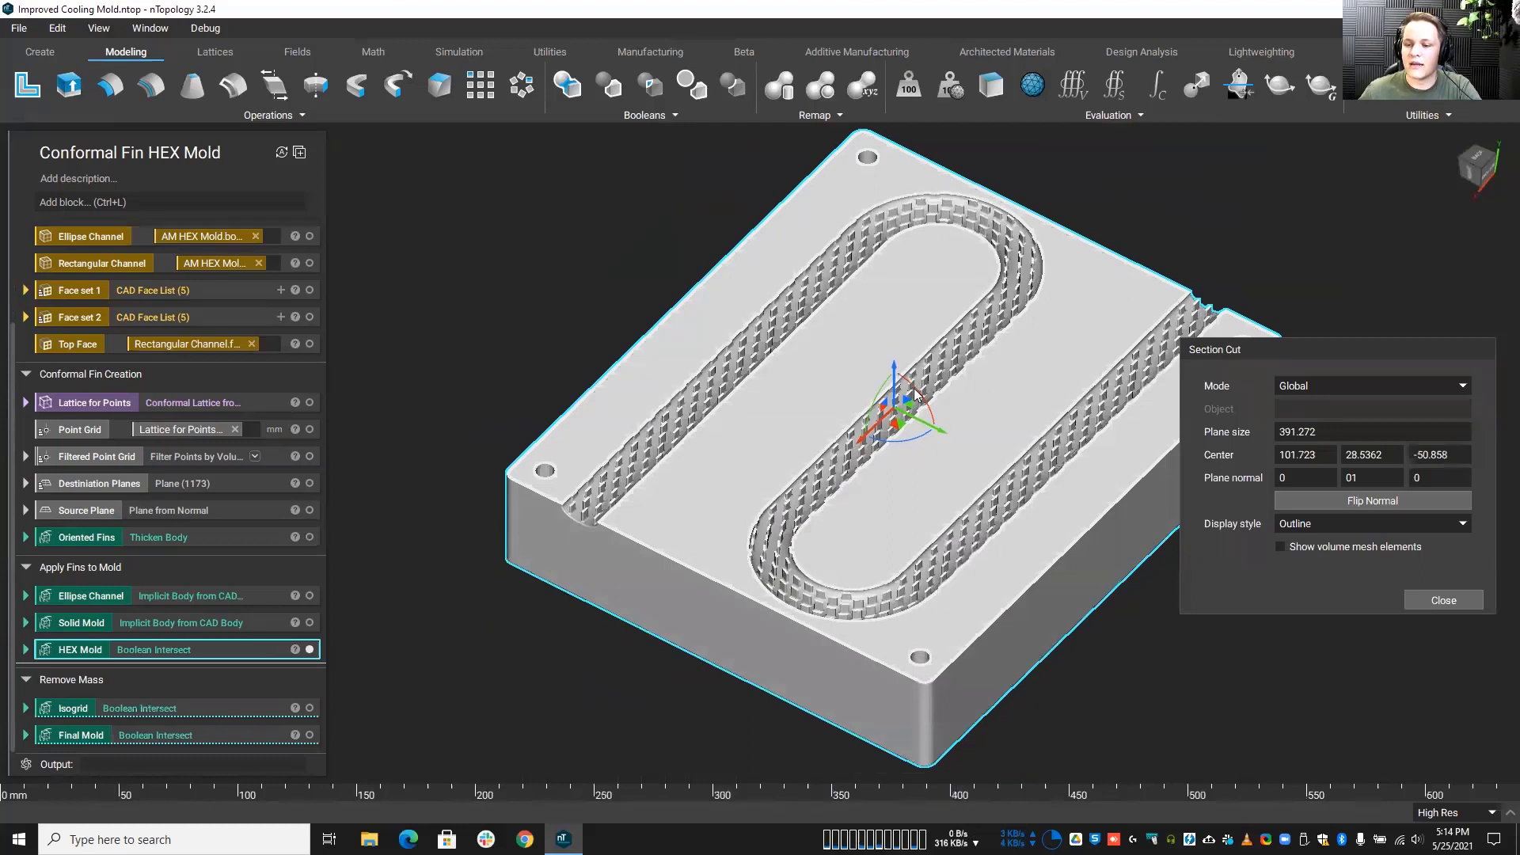
pyautogui.moveTo(941, 430); pyautogui.dragTo(1329, 469)
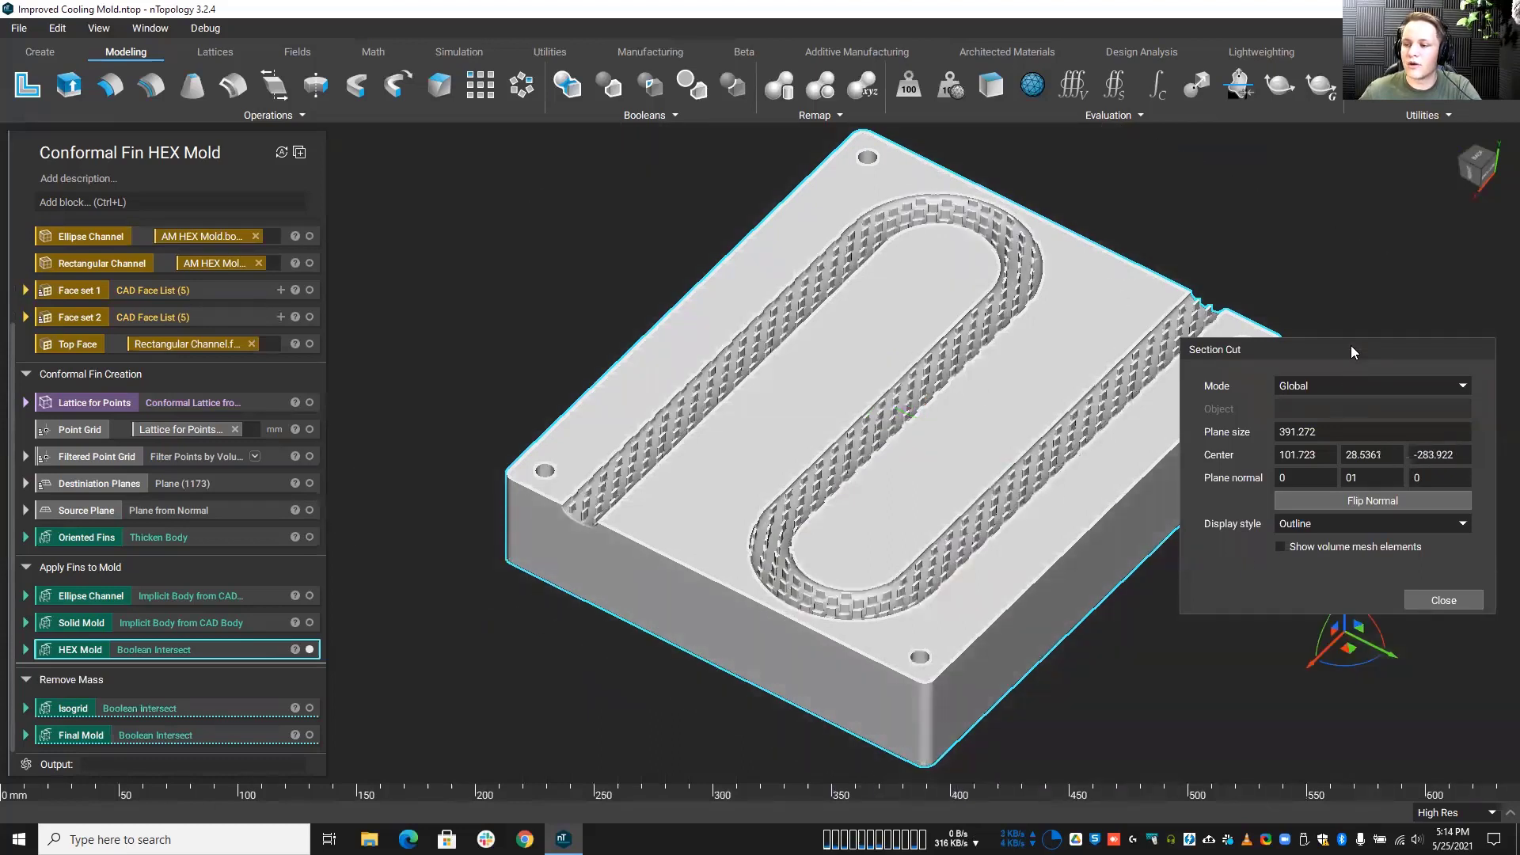
pyautogui.moveTo(1350, 346); pyautogui.dragTo(1372, 581)
pyautogui.moveTo(1061, 583); pyautogui.dragTo(987, 571, button='middle')
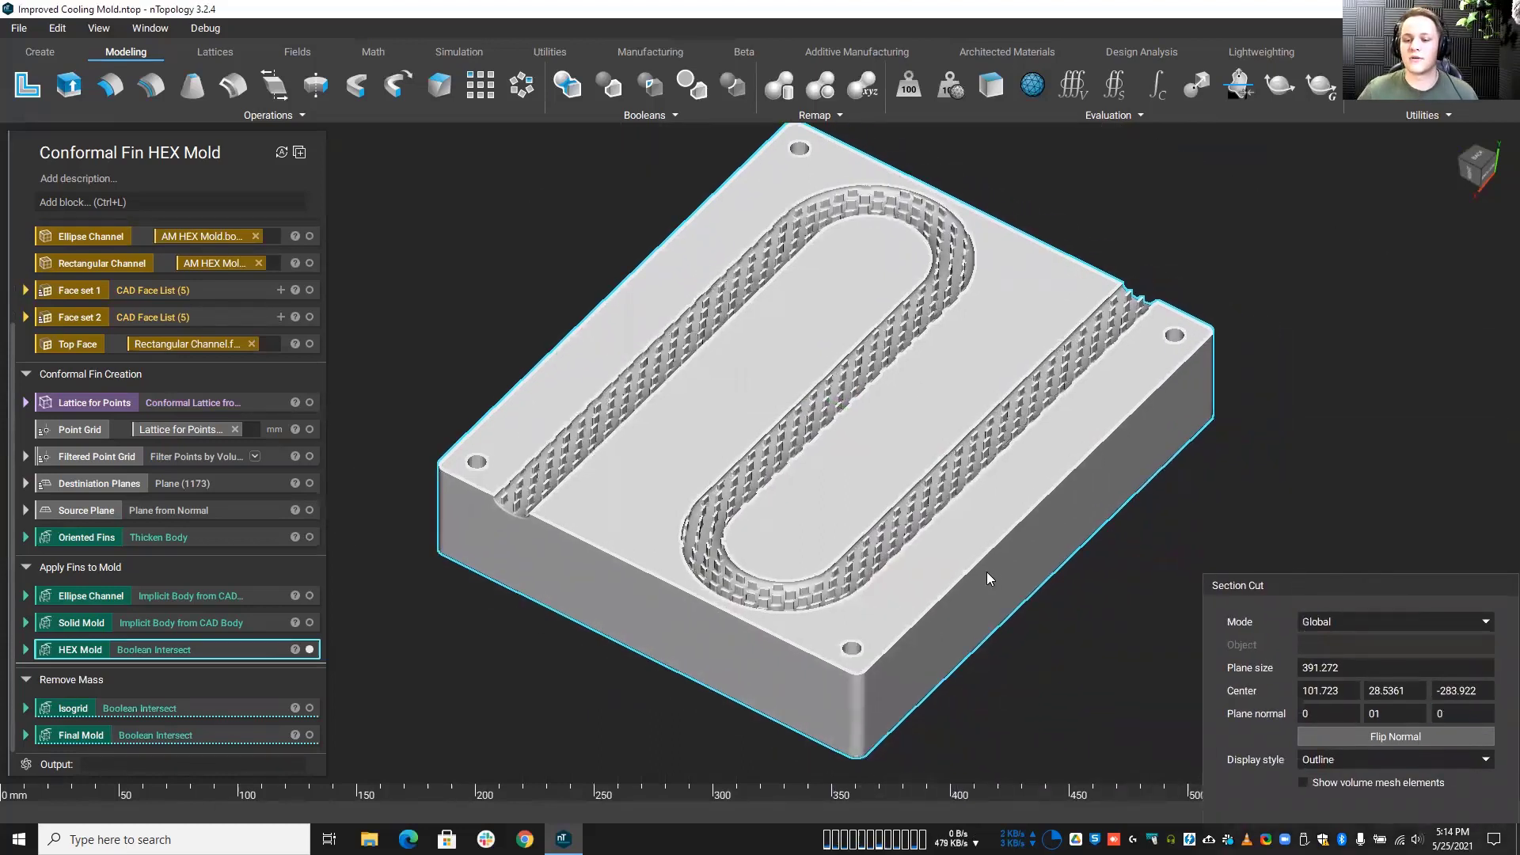
pyautogui.scroll(5, 777, 491)
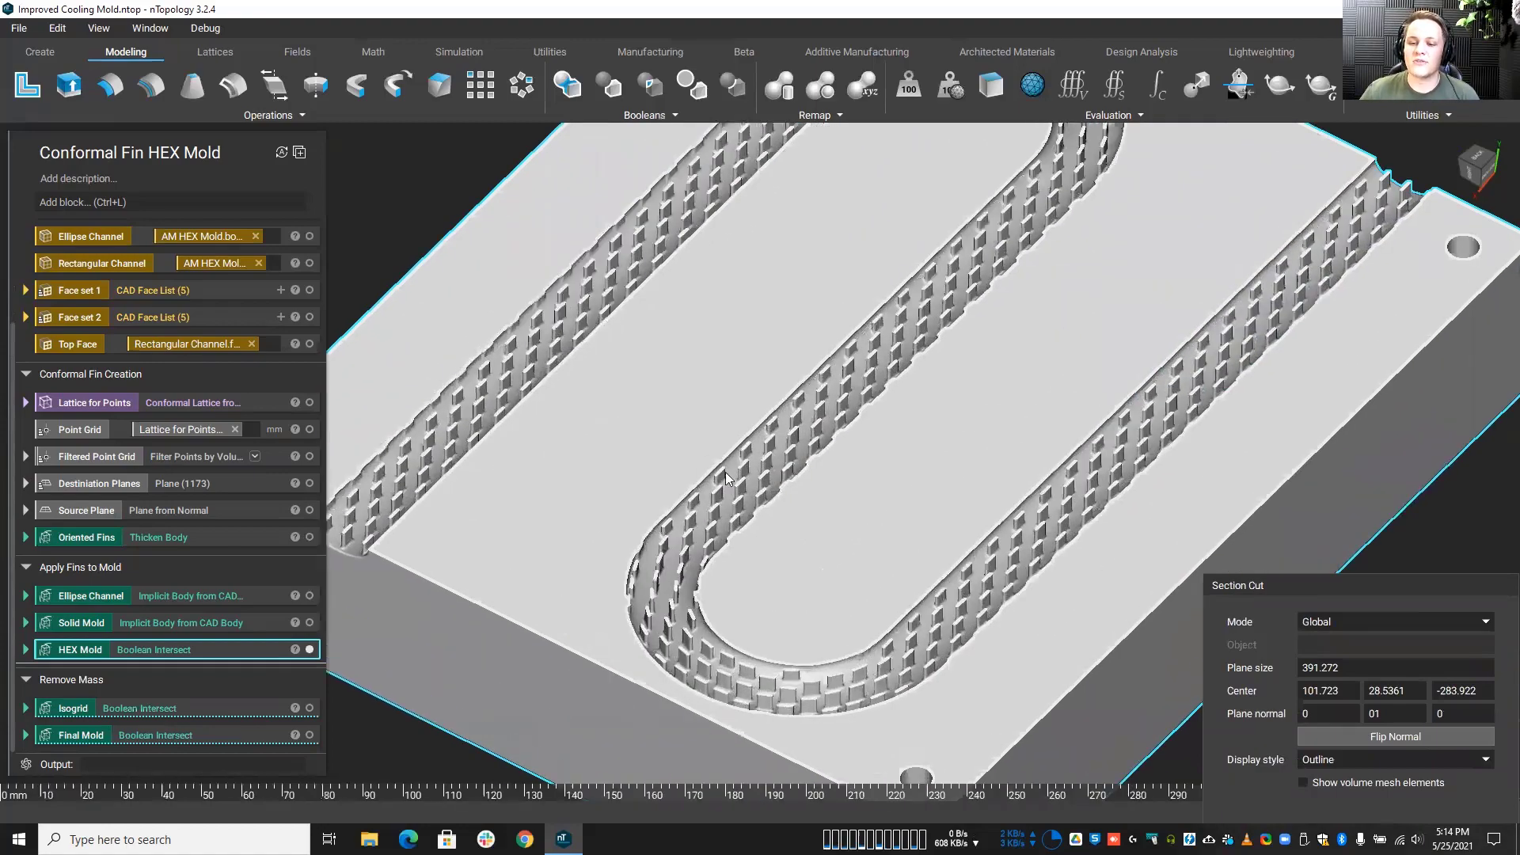
pyautogui.moveTo(774, 491); pyautogui.dragTo(890, 413, button='middle')
pyautogui.scroll(-4, 890, 413)
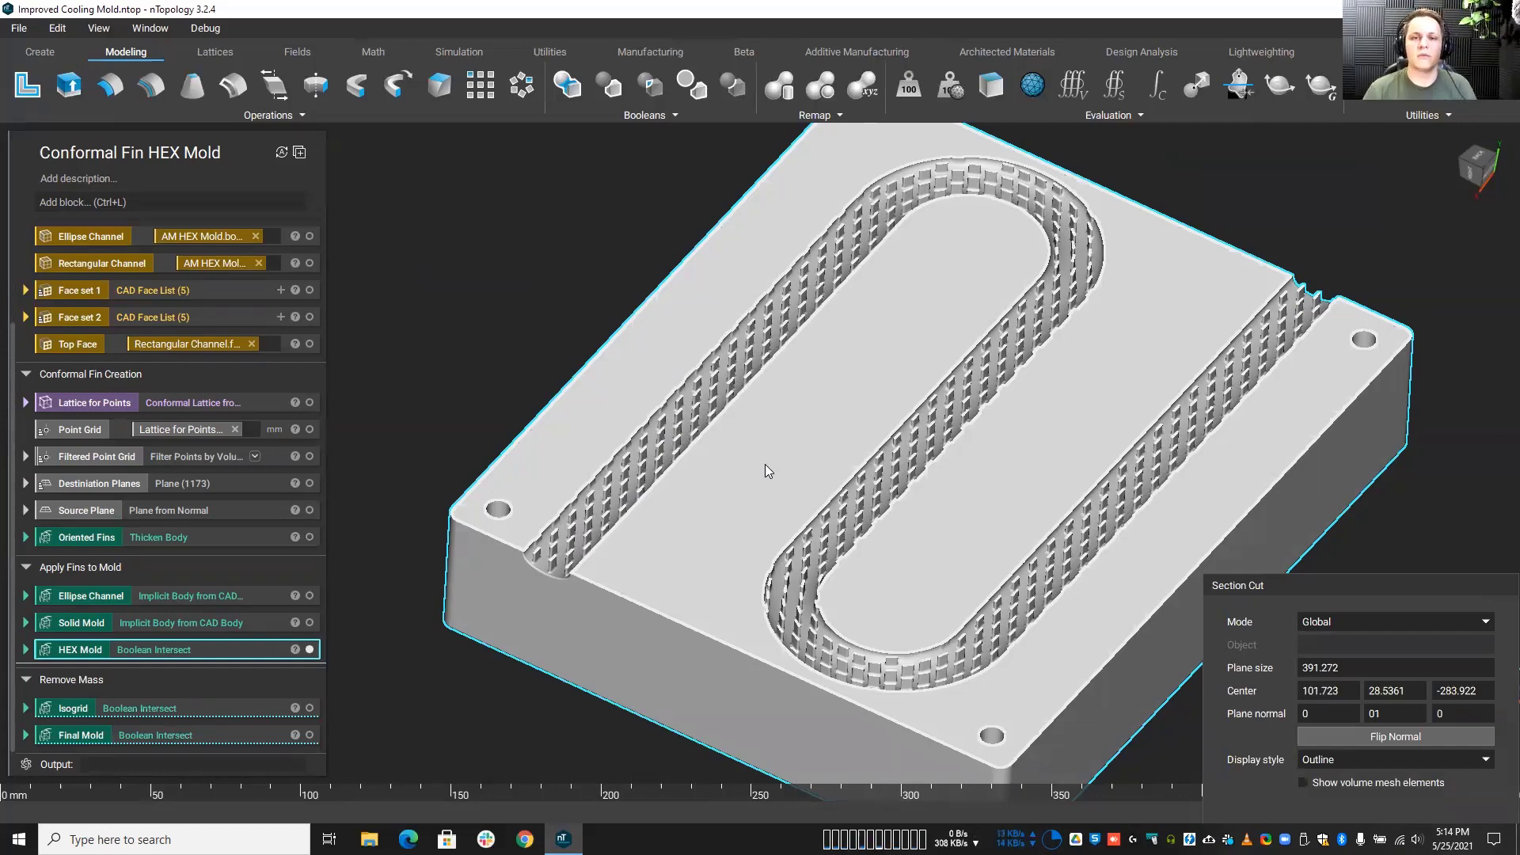
# Step: Orbit and zoom around the cut mold to inspect the finned channels in profile and from above
pyautogui.scroll(5, 671, 465)
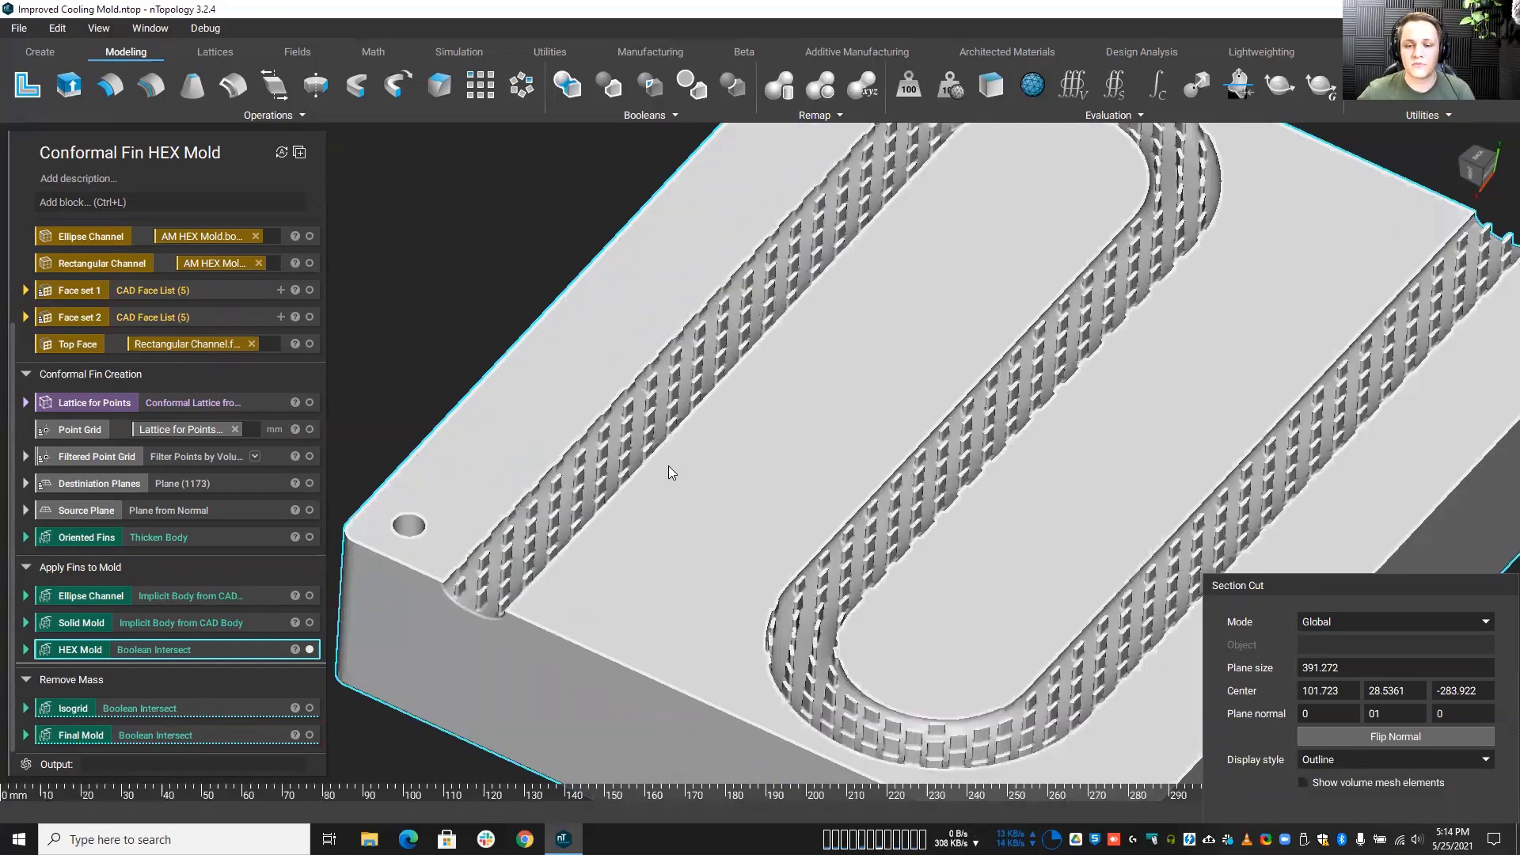
pyautogui.moveTo(668, 466); pyautogui.dragTo(982, 360, button='right')
pyautogui.scroll(5, 852, 427)
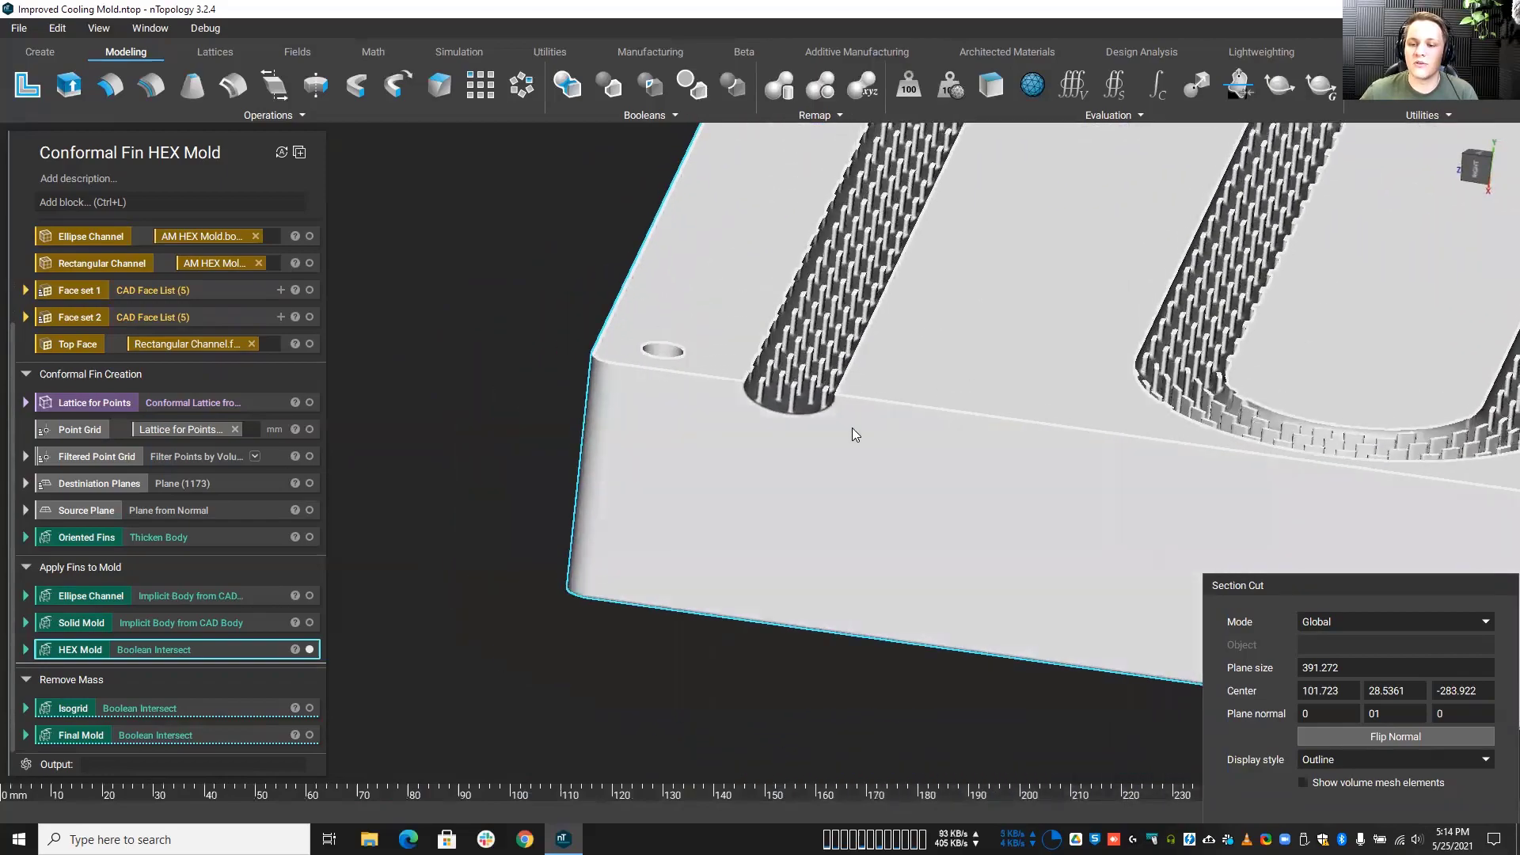
pyautogui.scroll(-6, 704, 511)
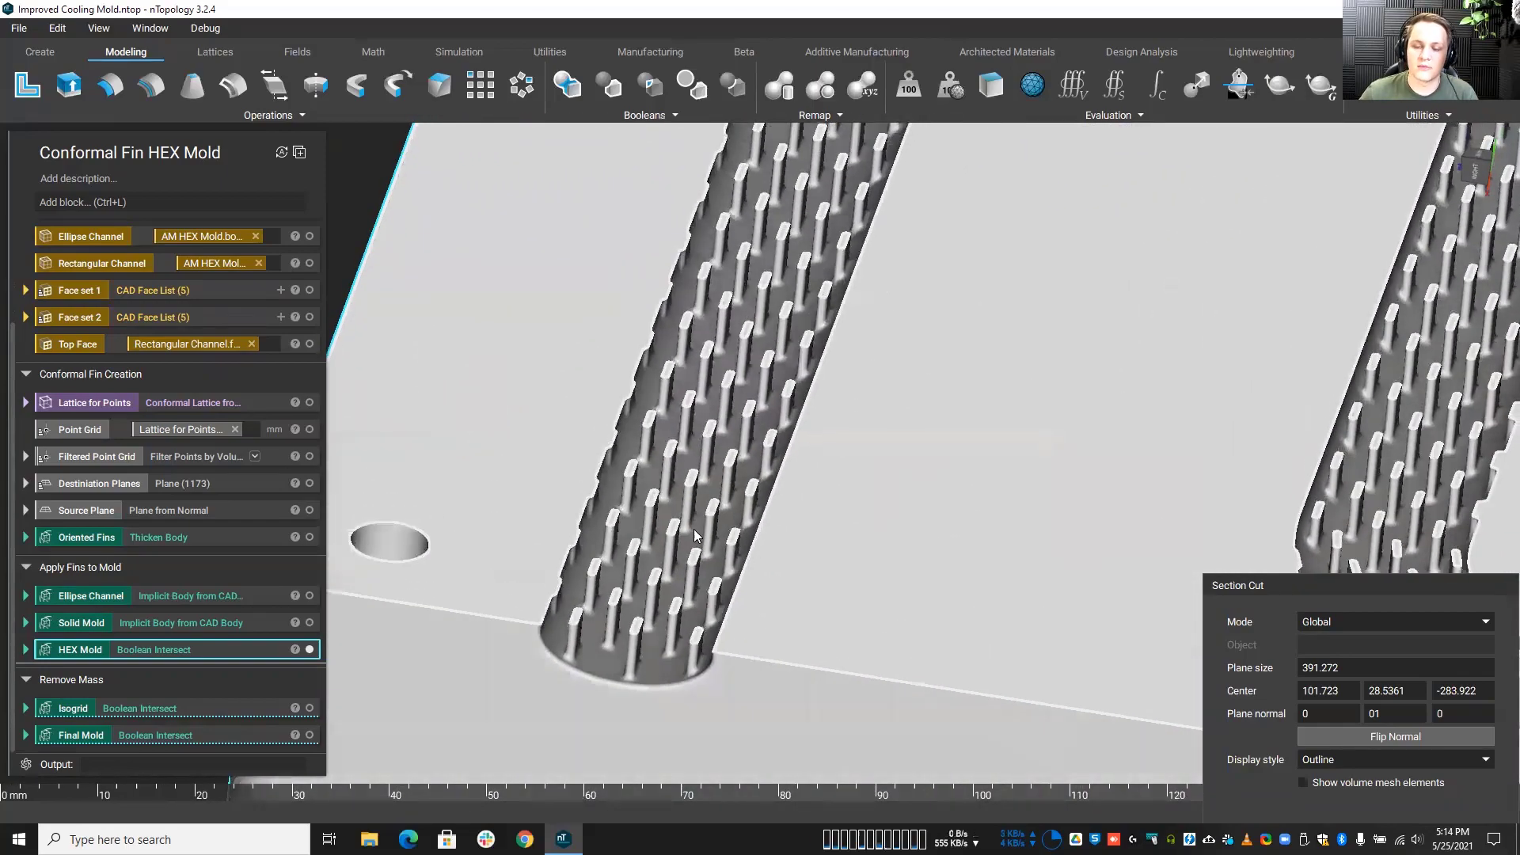
pyautogui.moveTo(742, 437); pyautogui.dragTo(787, 364, button='right')
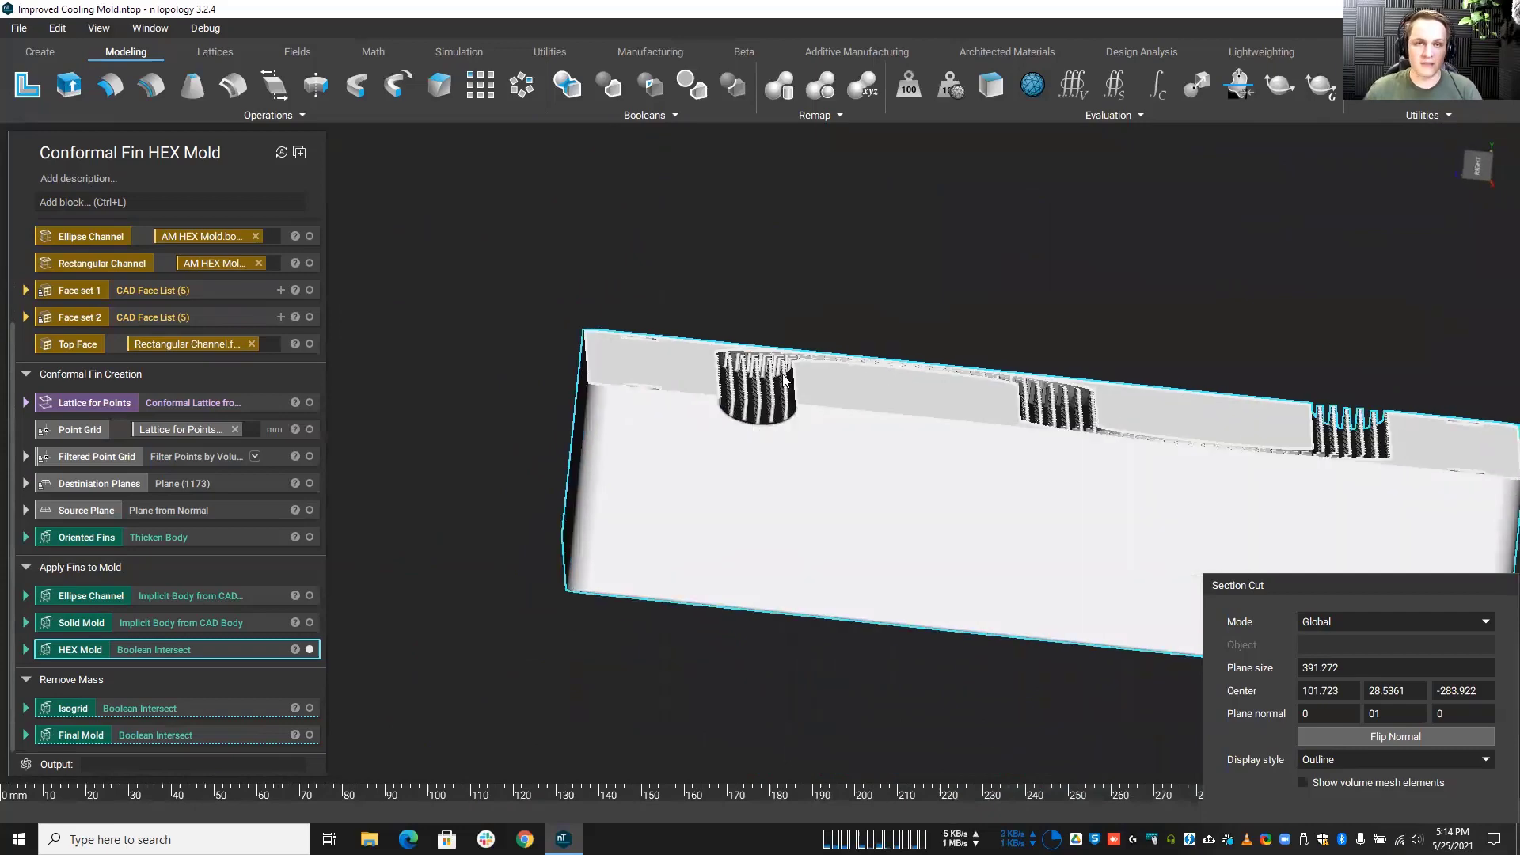
pyautogui.moveTo(786, 380); pyautogui.dragTo(722, 485, button='right')
pyautogui.scroll(-3, 722, 485)
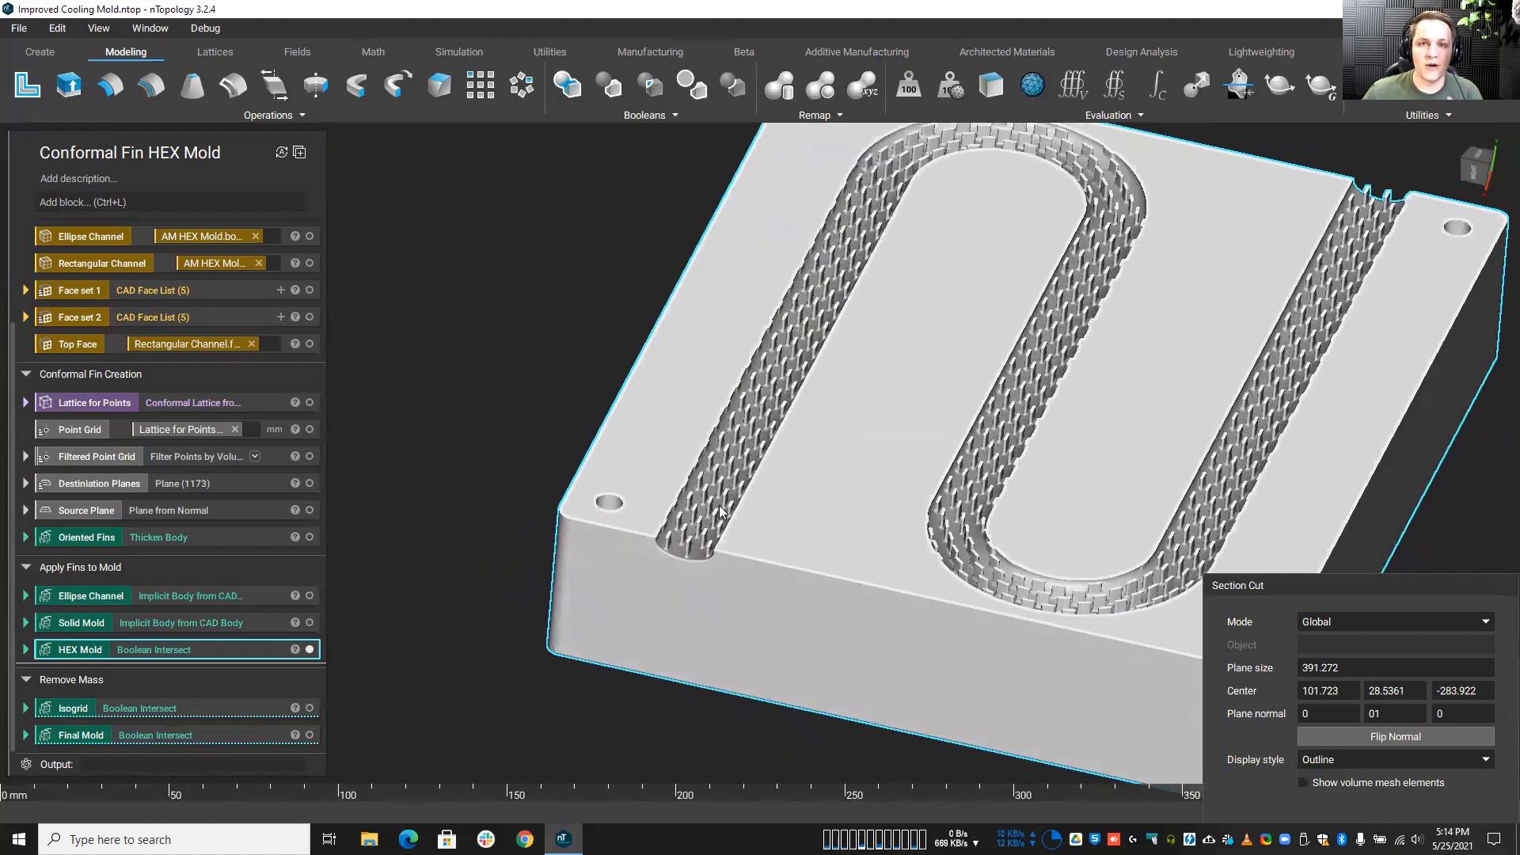
pyautogui.scroll(-1, 651, 488)
pyautogui.scroll(5, 657, 488)
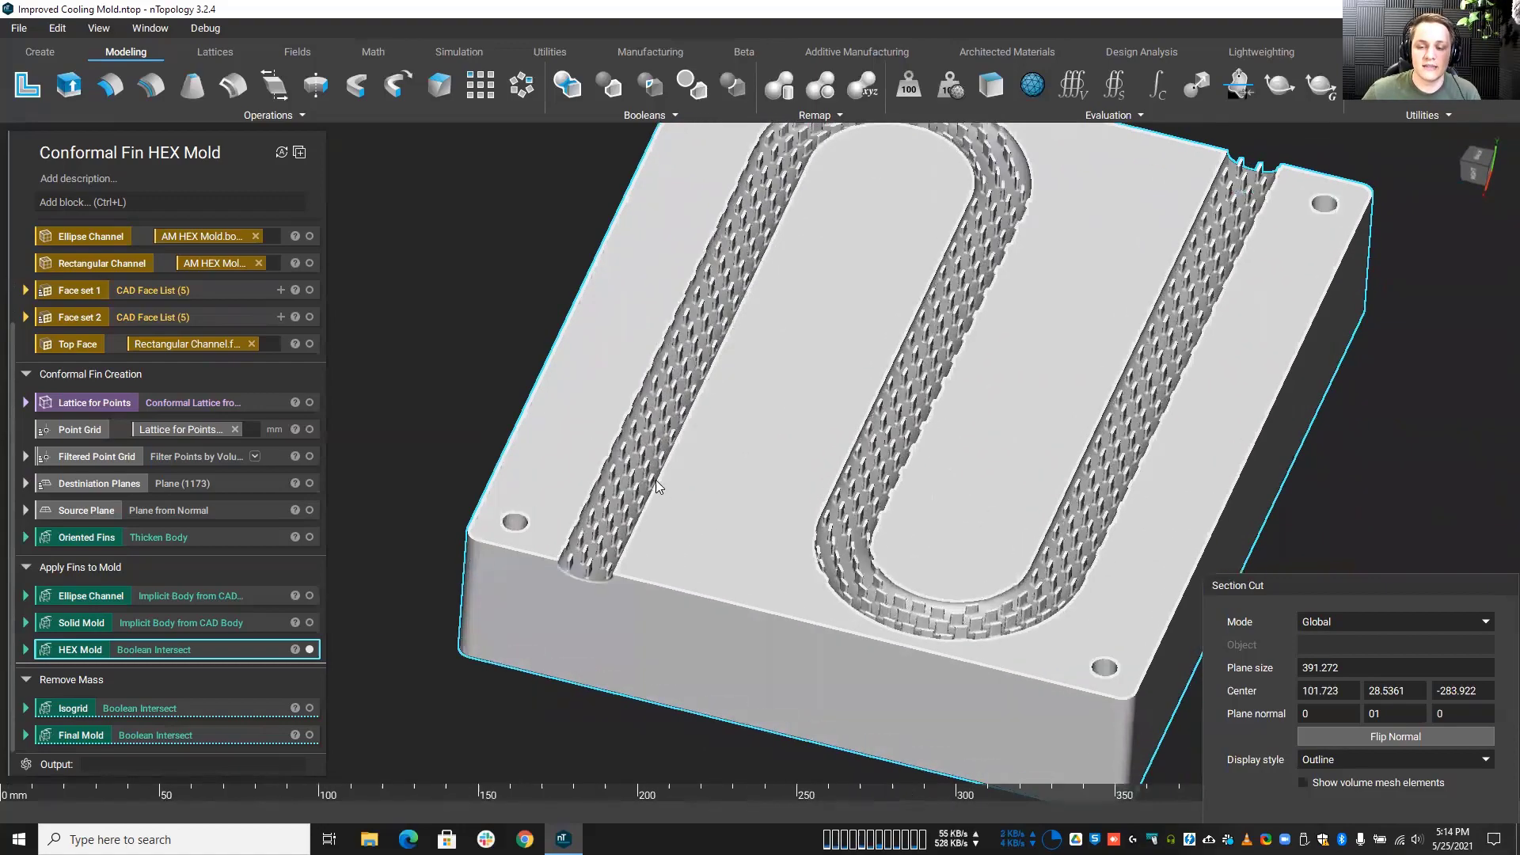
pyautogui.scroll(-4, 736, 468)
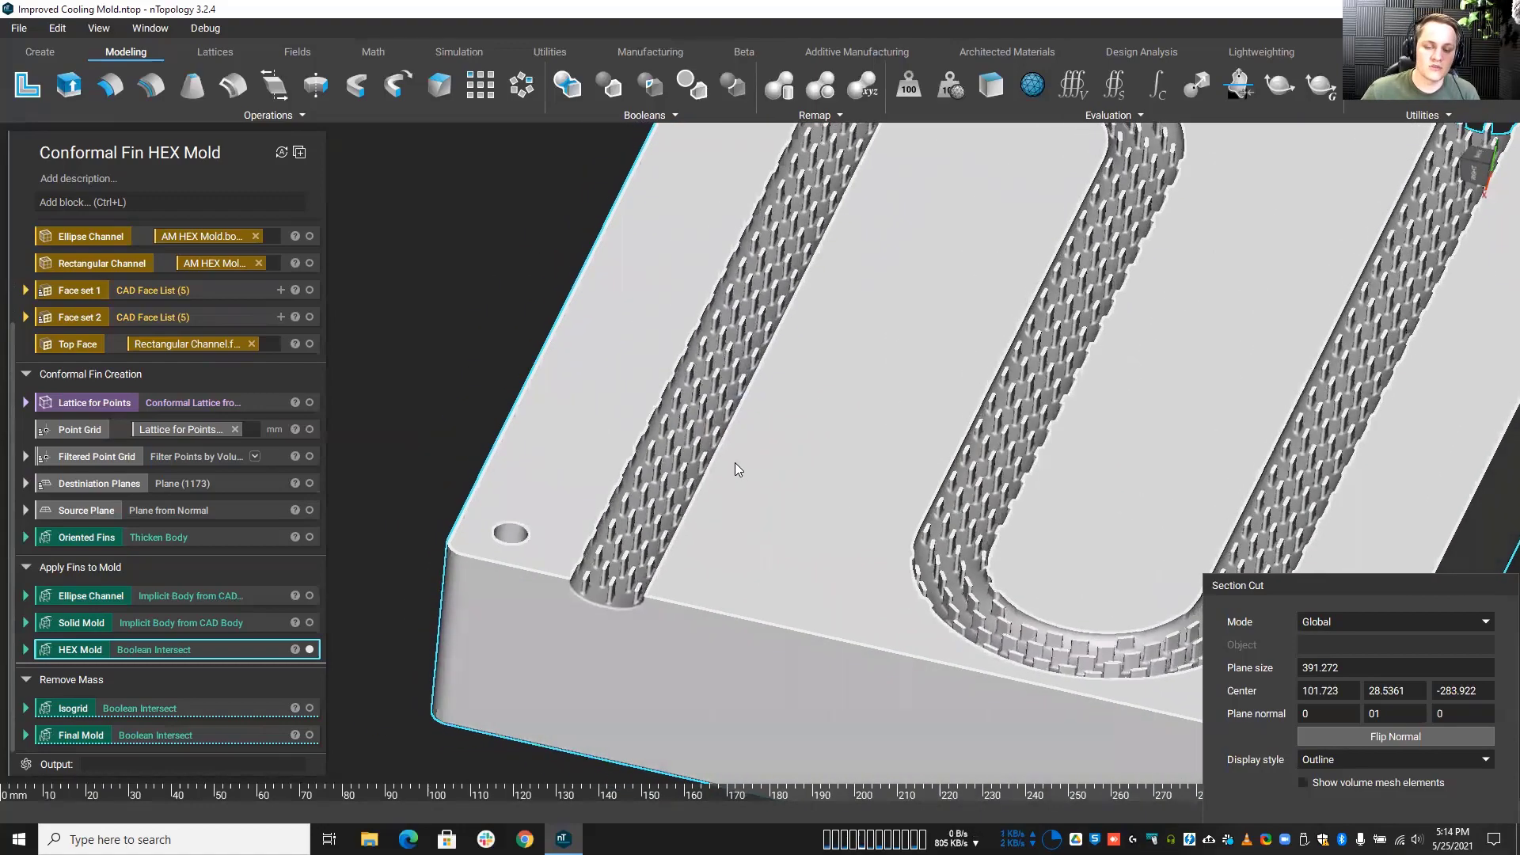
pyautogui.moveTo(730, 461); pyautogui.dragTo(553, 567, button='right')
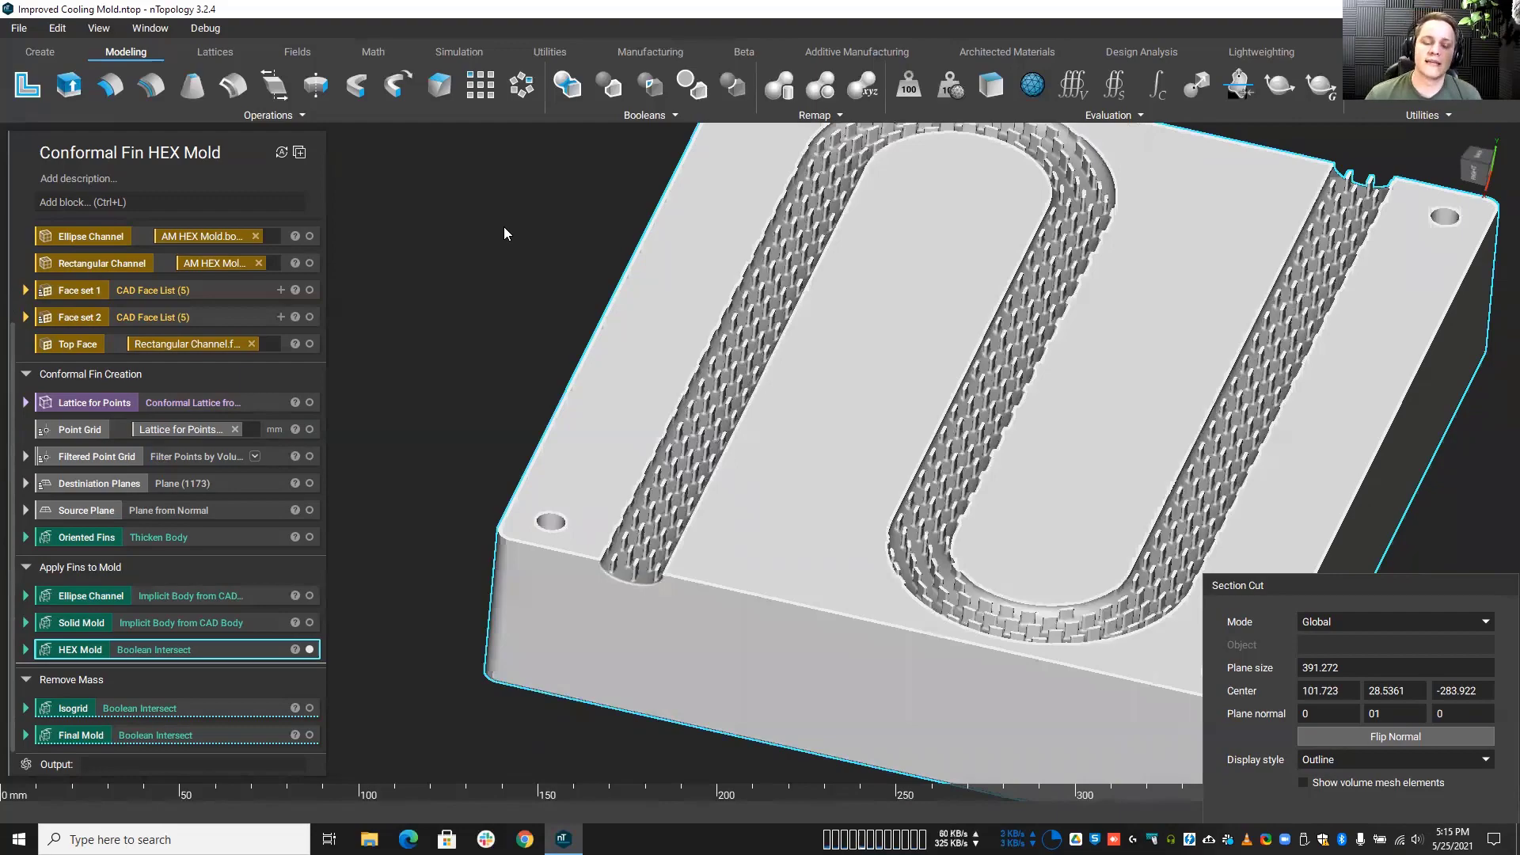
pyautogui.scroll(-5, 500, 229)
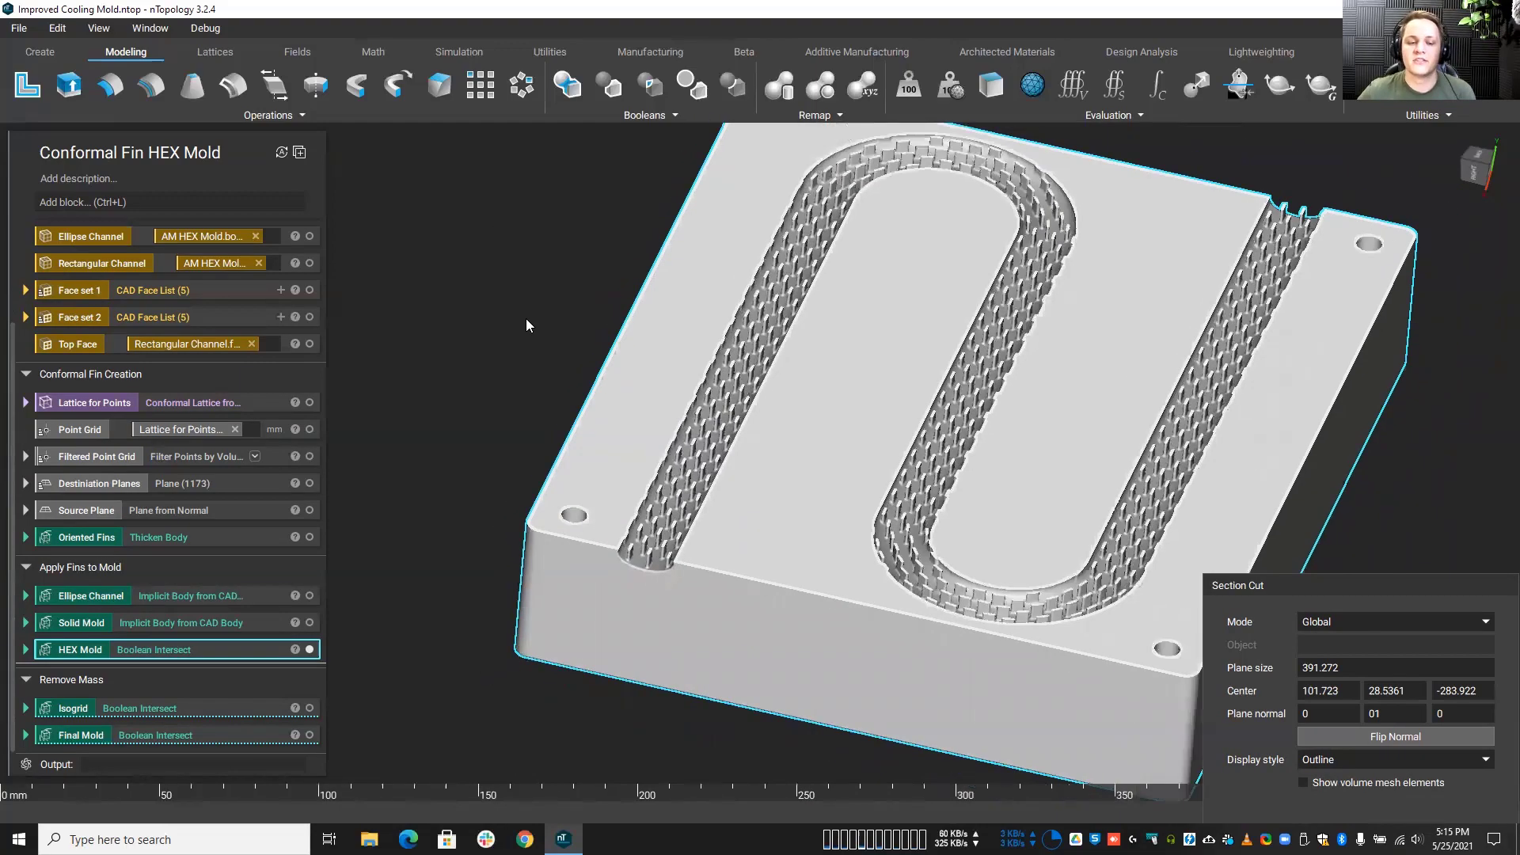
pyautogui.moveTo(463, 274); pyautogui.dragTo(444, 524, button='right')
pyautogui.scroll(3, 666, 458)
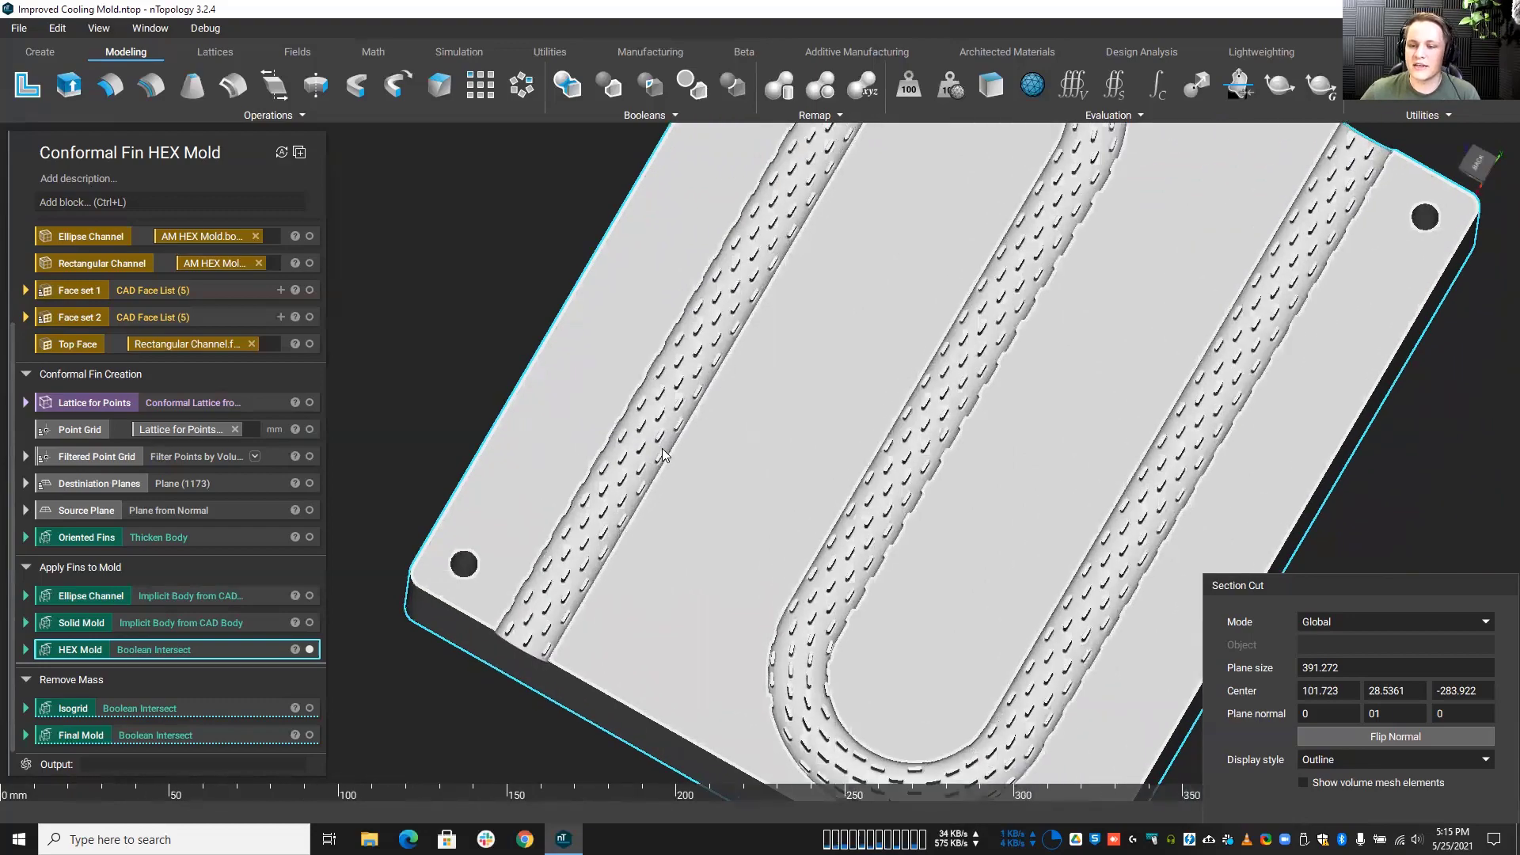
pyautogui.moveTo(659, 412); pyautogui.dragTo(729, 317, button='right')
pyautogui.scroll(10, 729, 316)
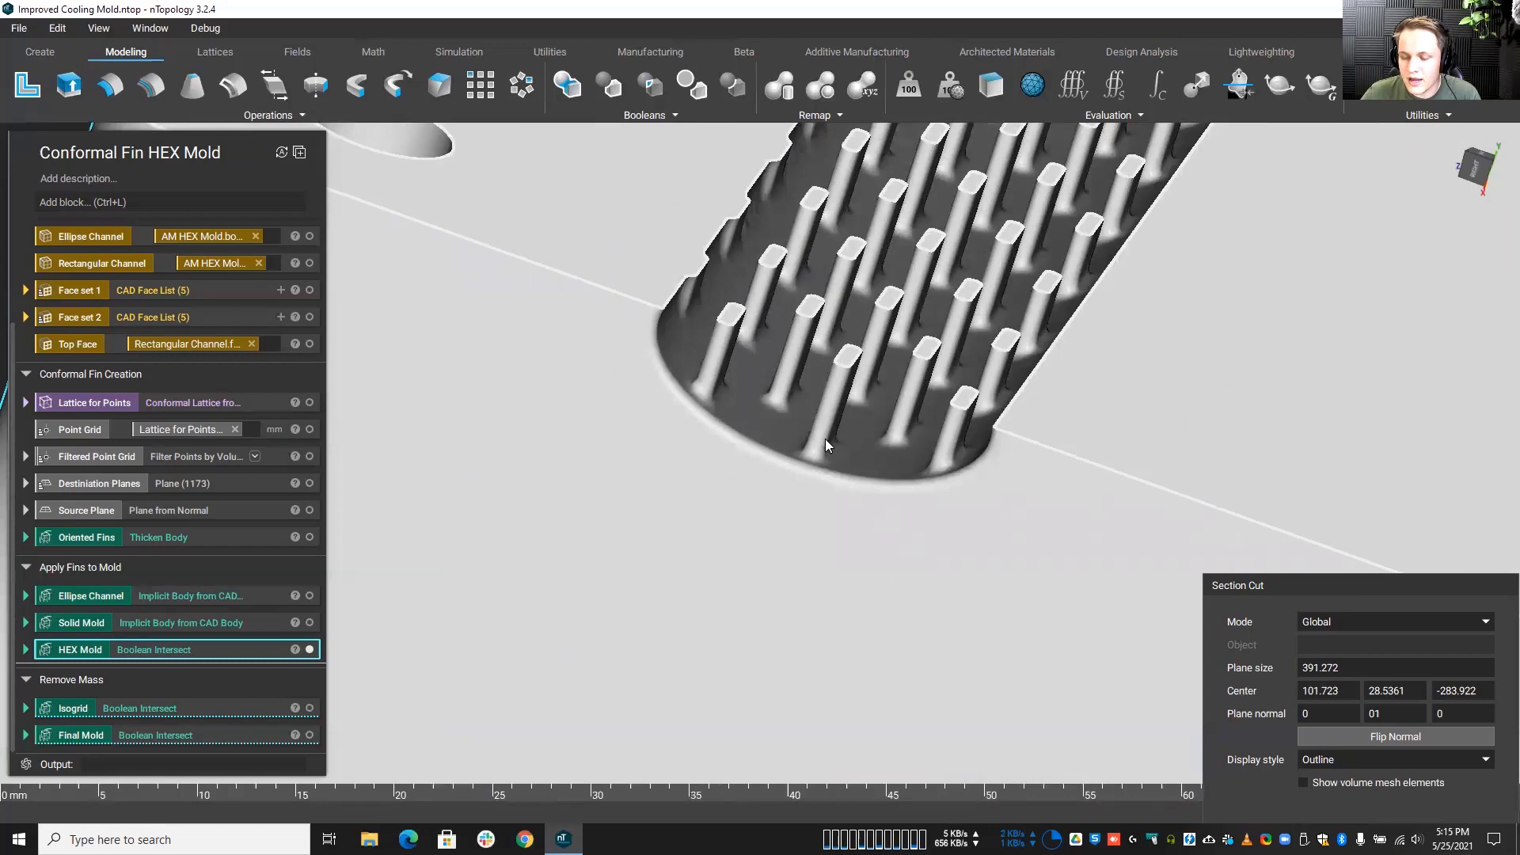
pyautogui.scroll(-2, 831, 444)
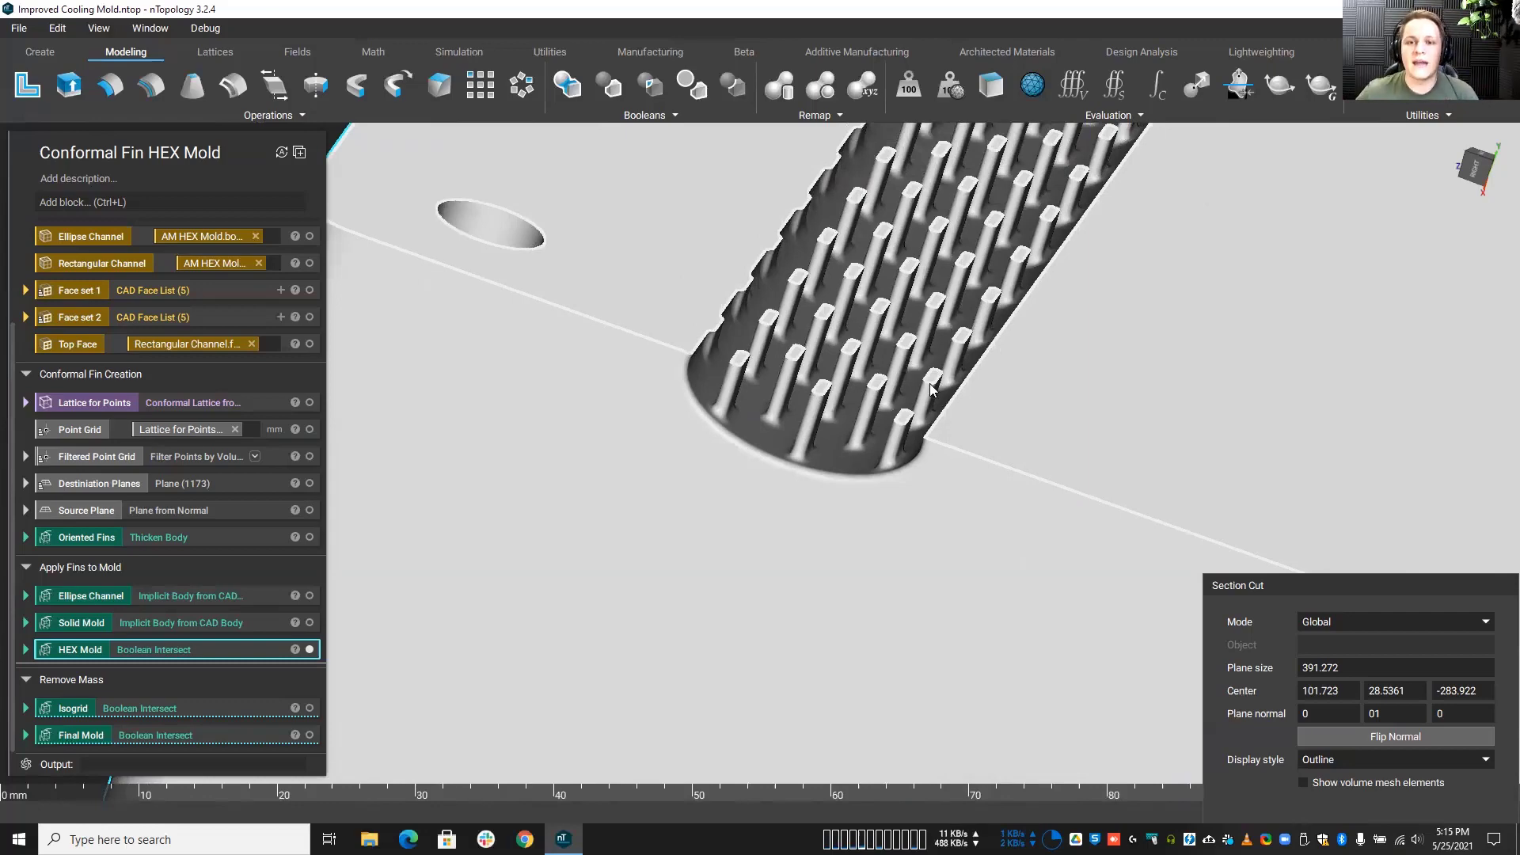
pyautogui.scroll(-10, 931, 387)
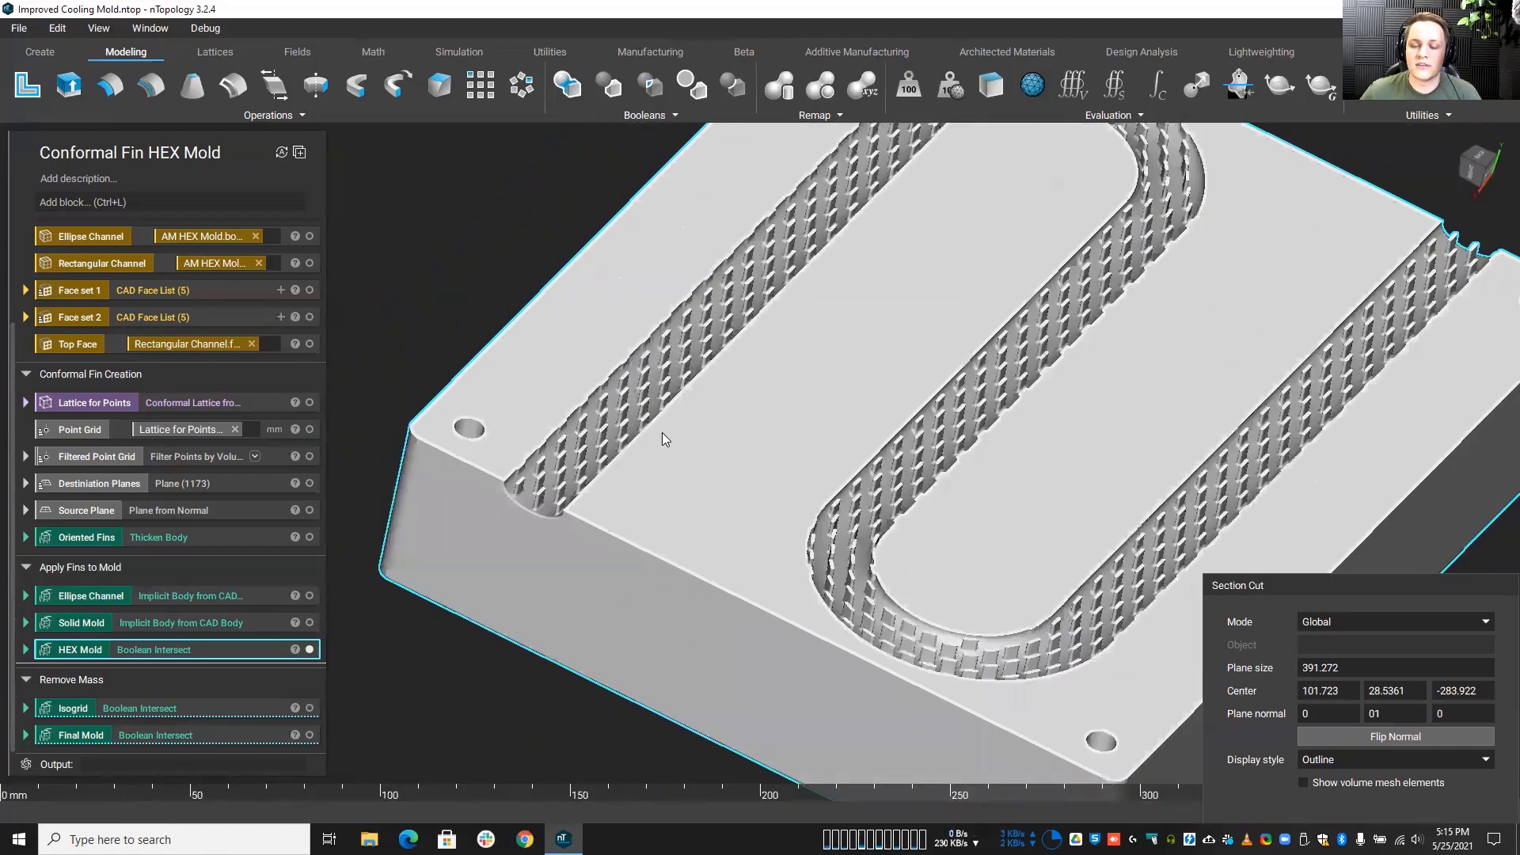
pyautogui.scroll(-3, 662, 432)
pyautogui.moveTo(743, 388); pyautogui.dragTo(580, 546, button='right')
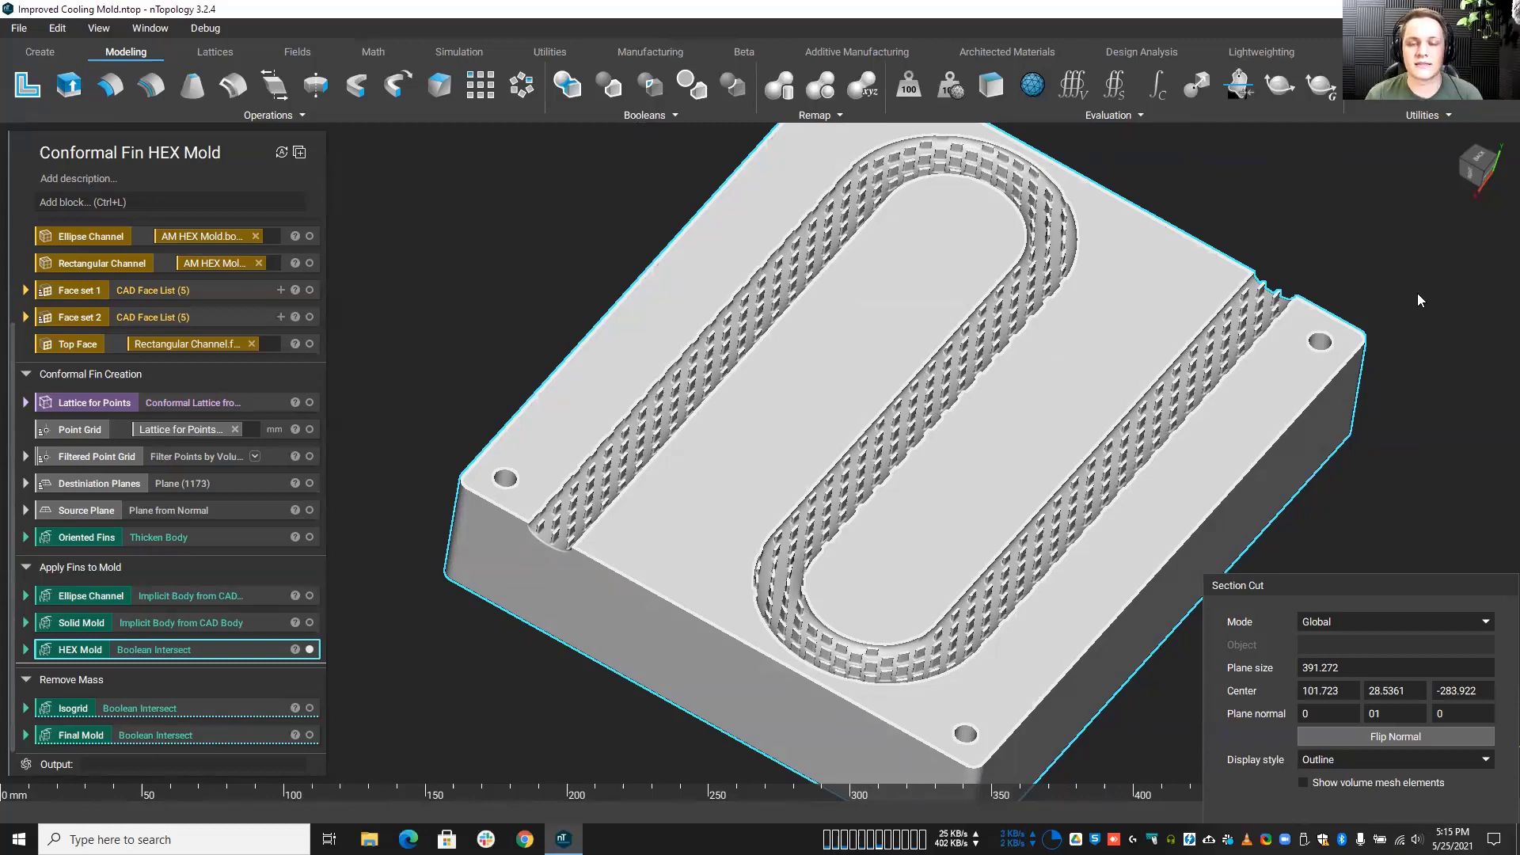
pyautogui.scroll(-3, 1100, 386)
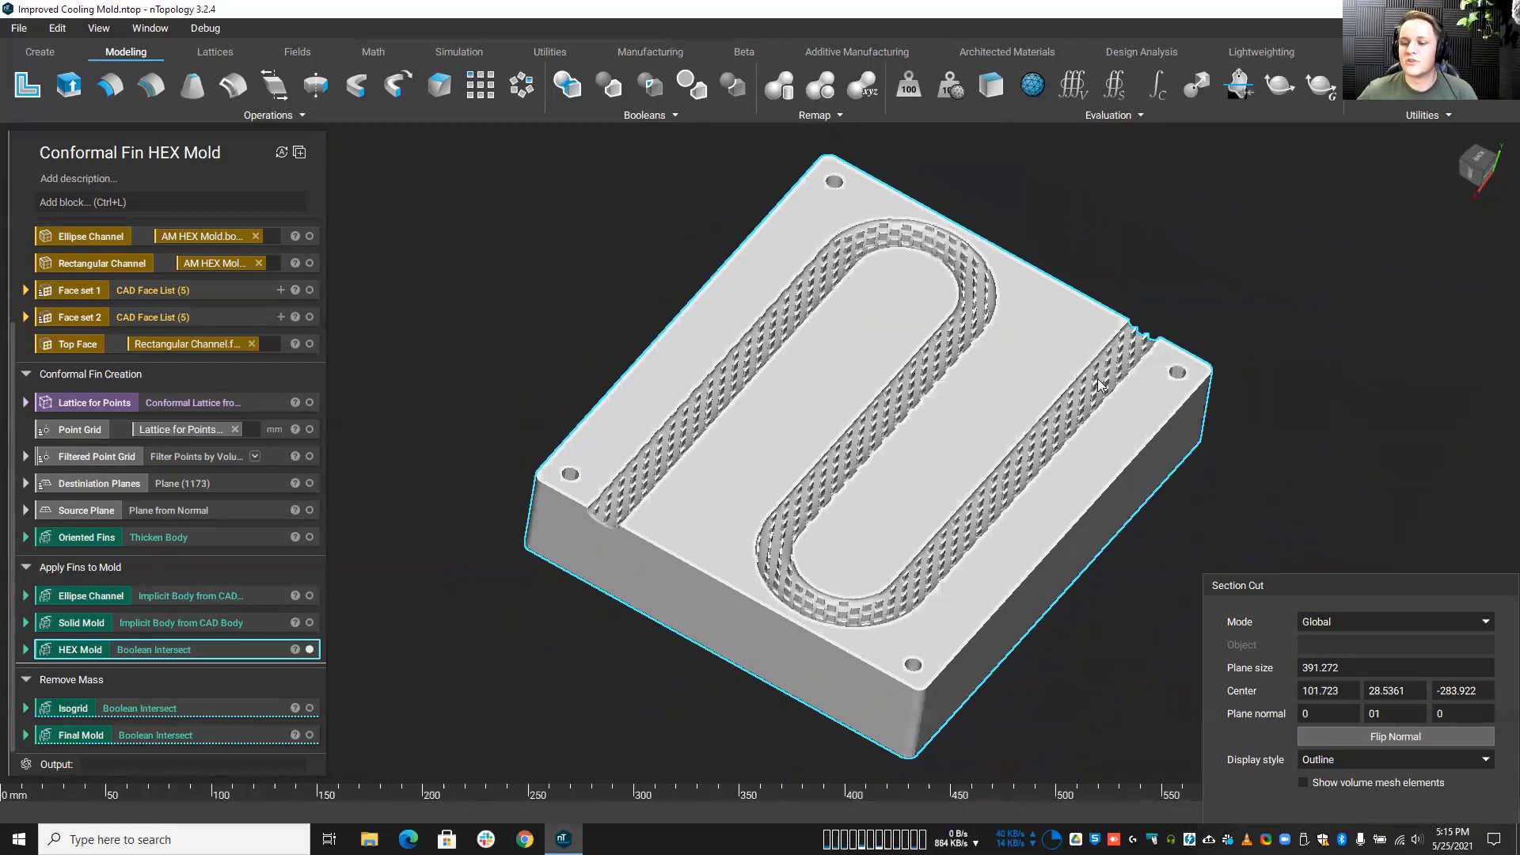
pyautogui.moveTo(1100, 386); pyautogui.dragTo(996, 380)
pyautogui.scroll(3, 886, 390)
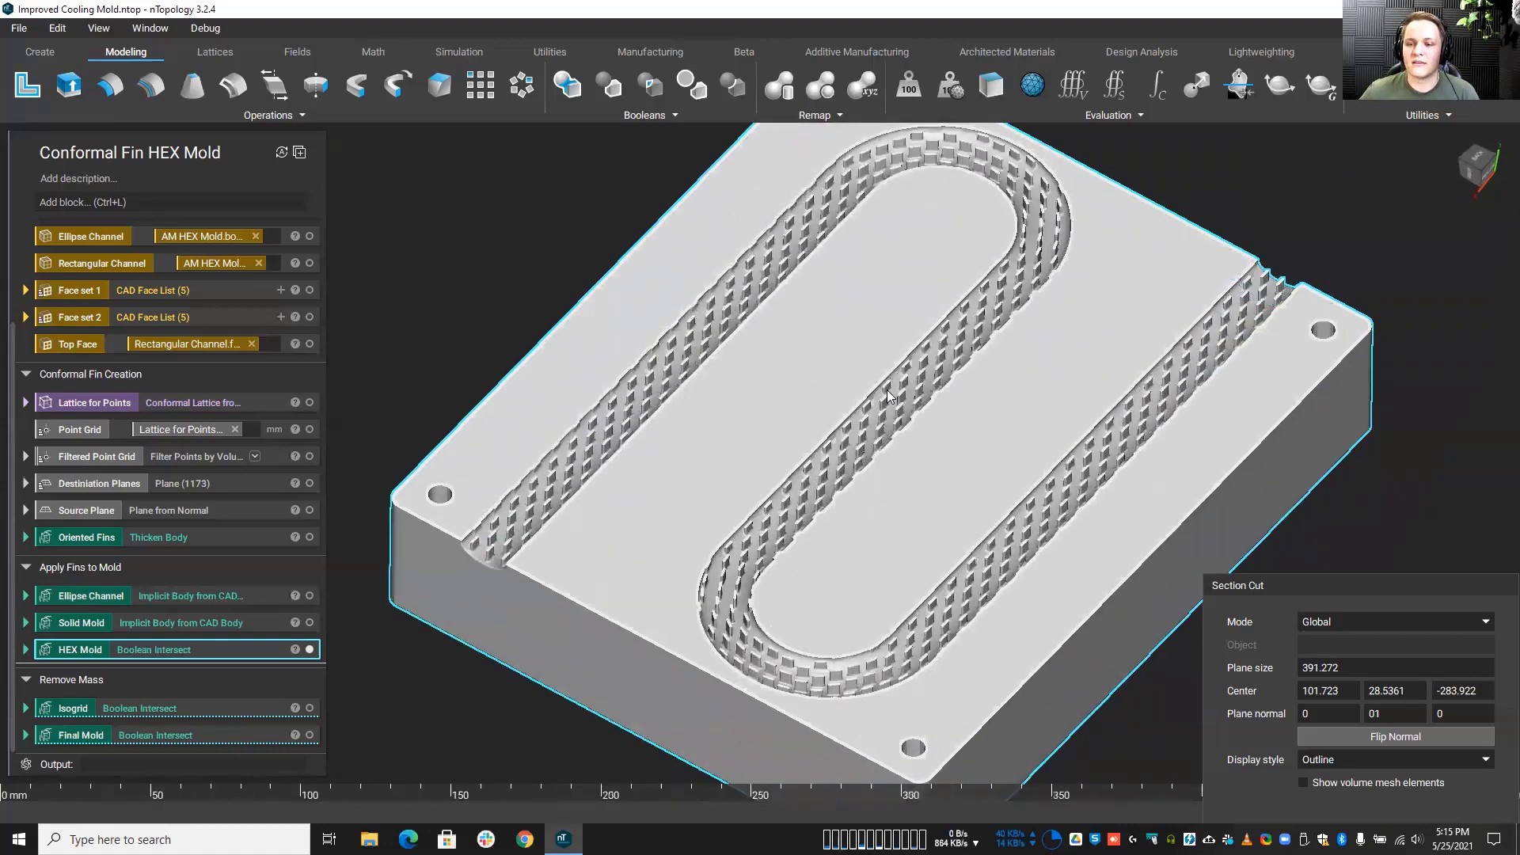
pyautogui.scroll(8, 727, 511)
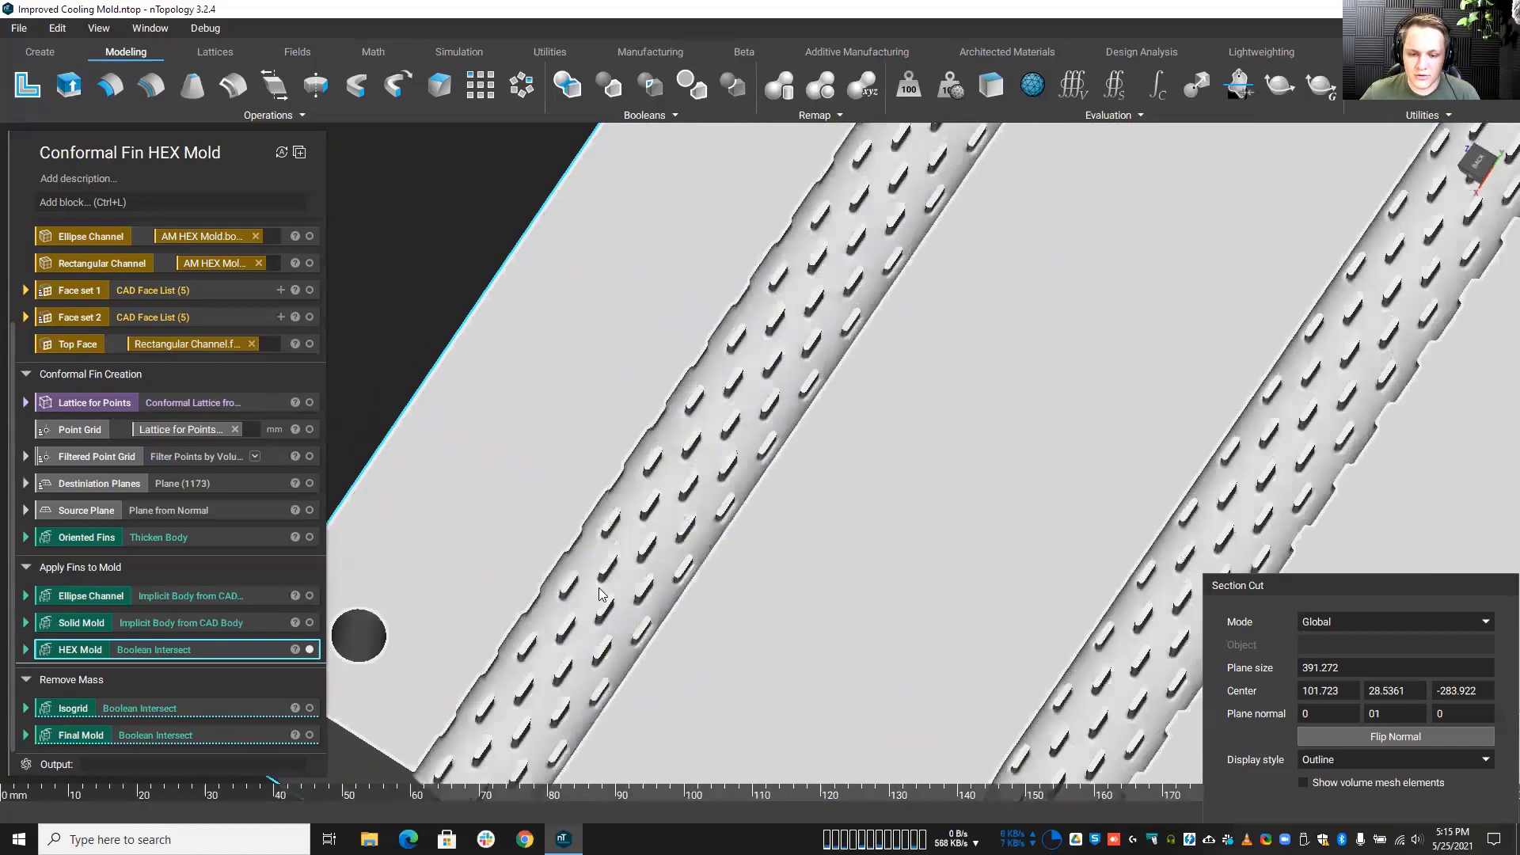
pyautogui.moveTo(599, 587); pyautogui.dragTo(777, 393)
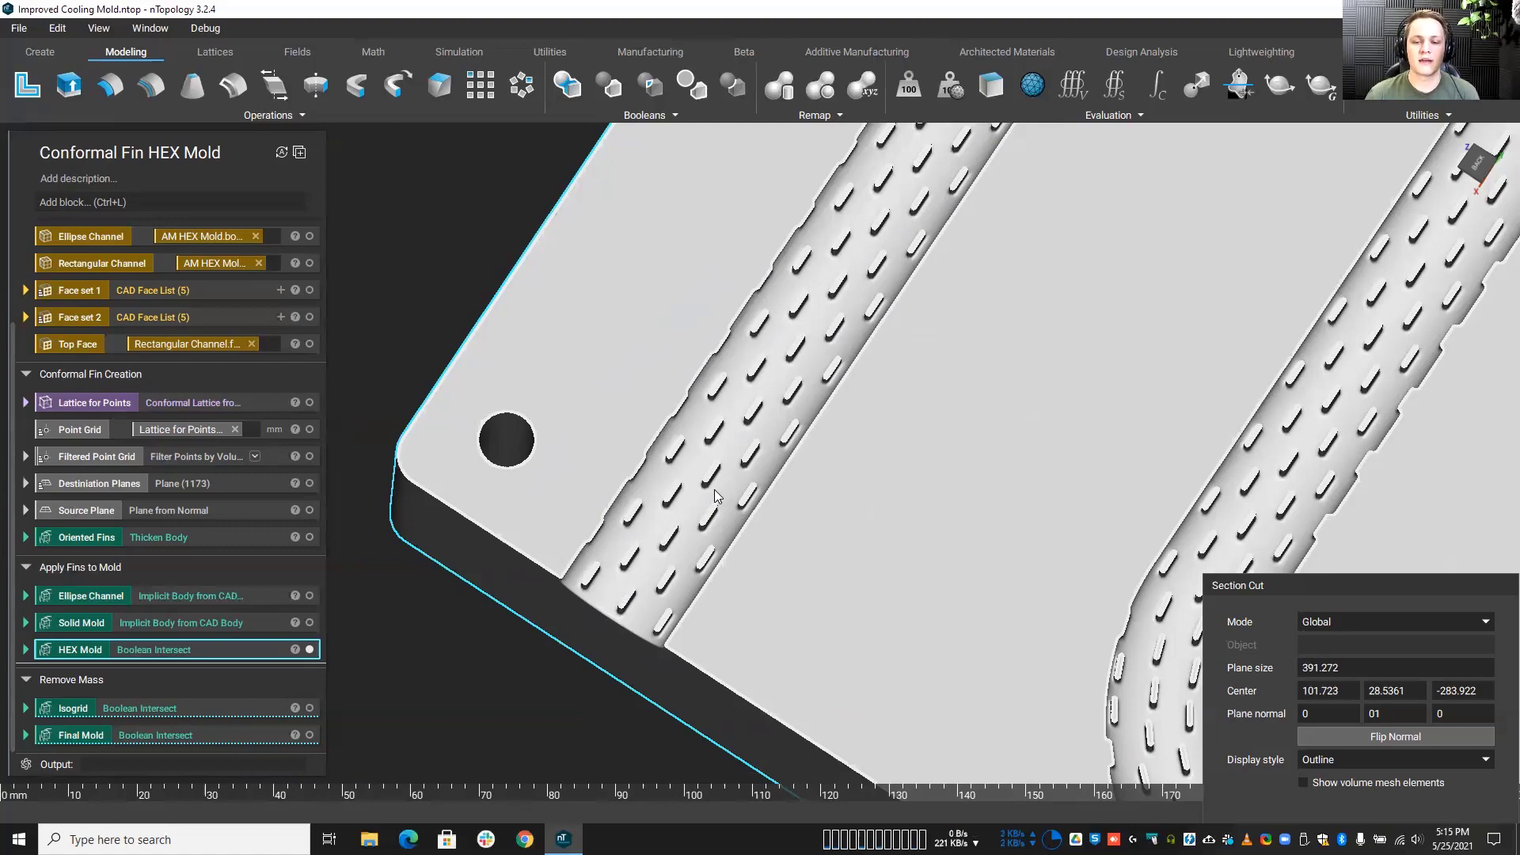
pyautogui.scroll(-5, 707, 491)
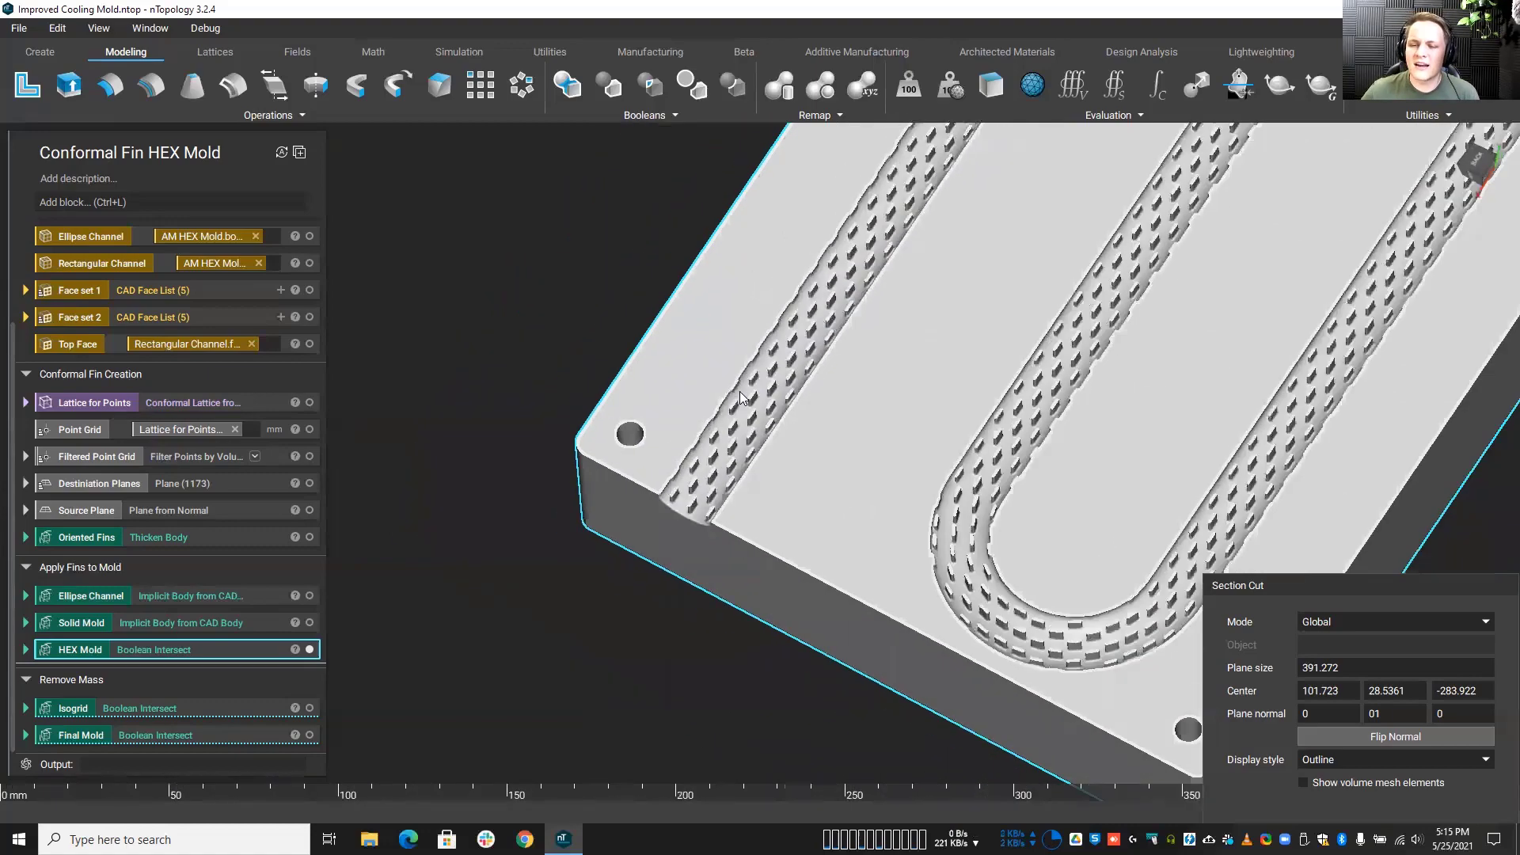
pyautogui.scroll(-2, 739, 391)
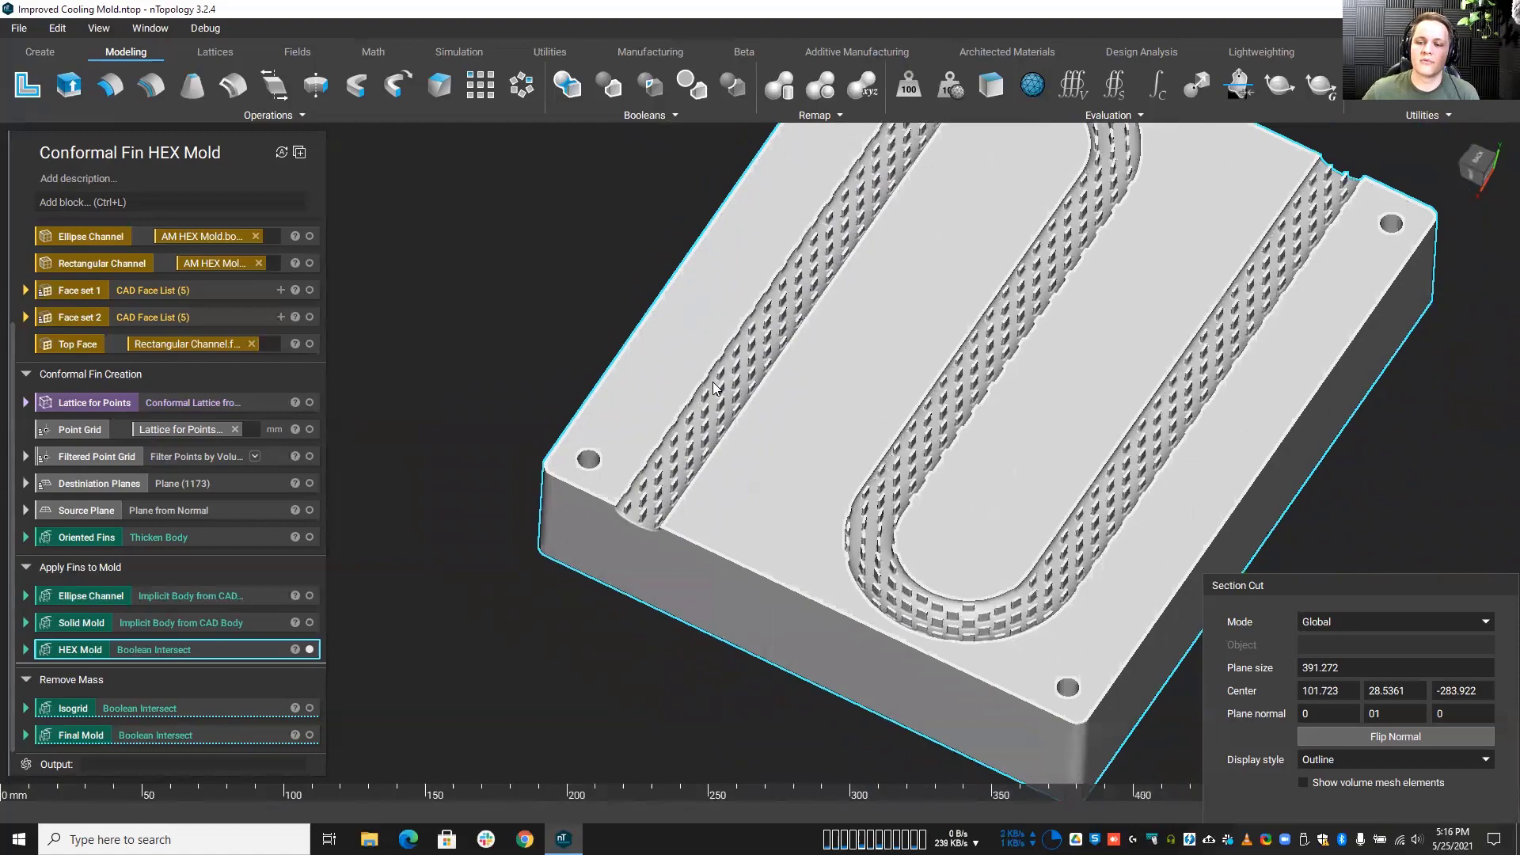
pyautogui.scroll(5, 710, 408)
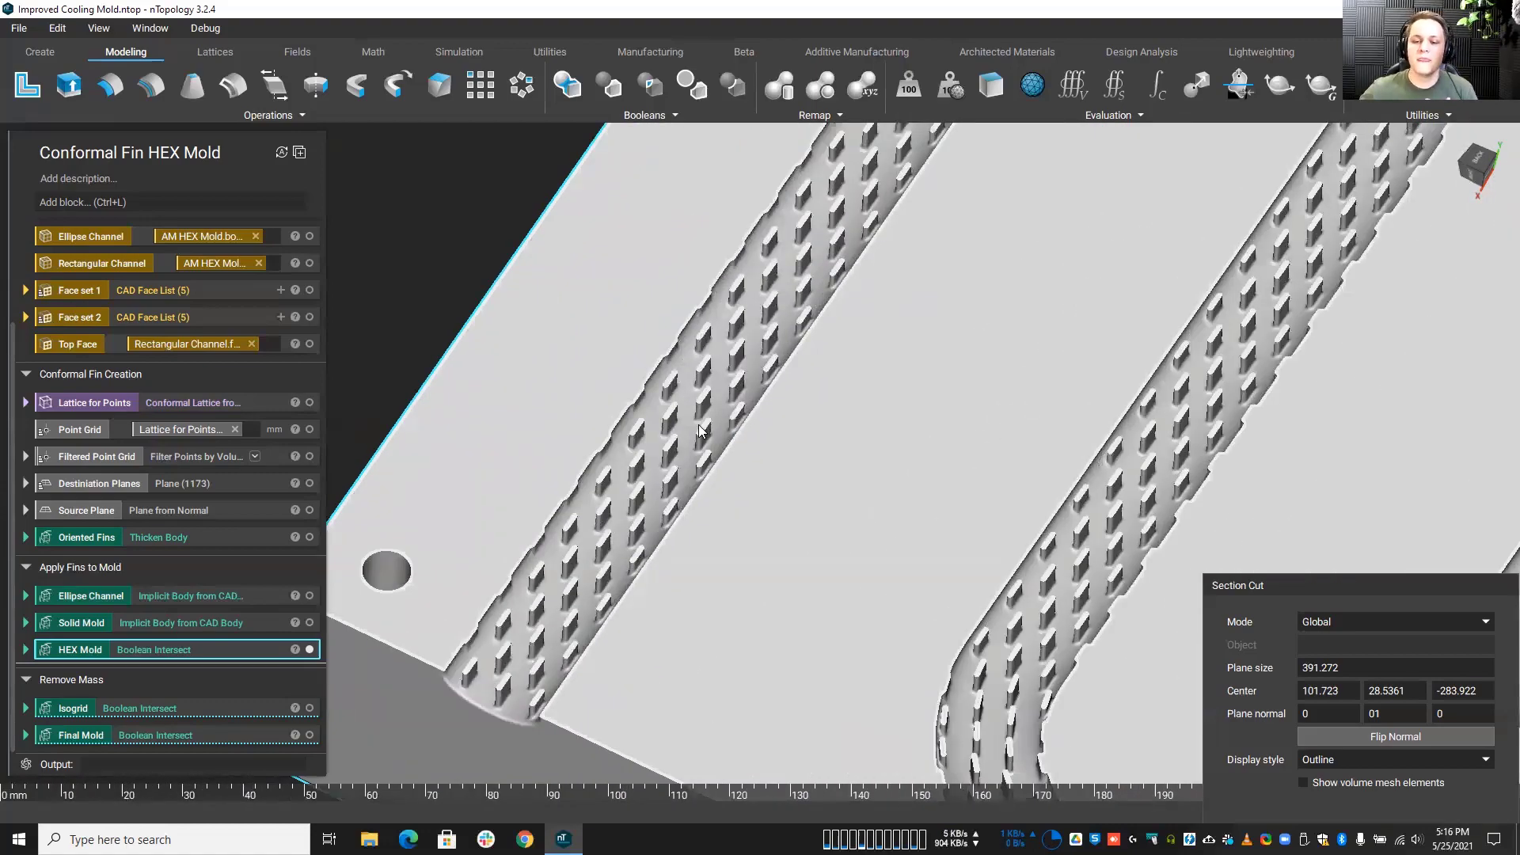
pyautogui.moveTo(707, 431); pyautogui.dragTo(739, 541, button='right')
pyautogui.scroll(-3, 729, 441)
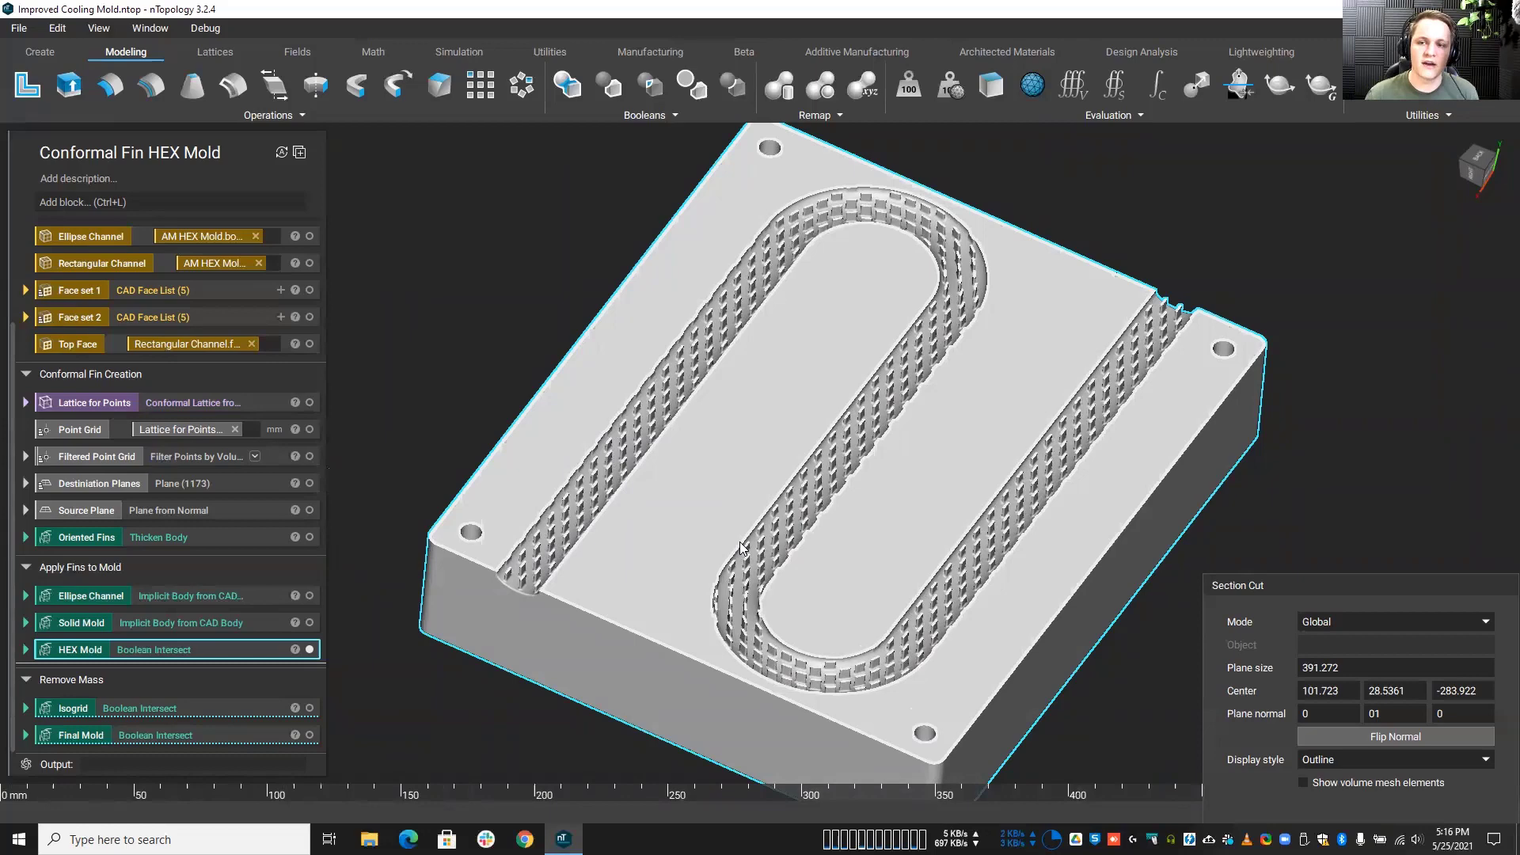
pyautogui.scroll(-3, 785, 459)
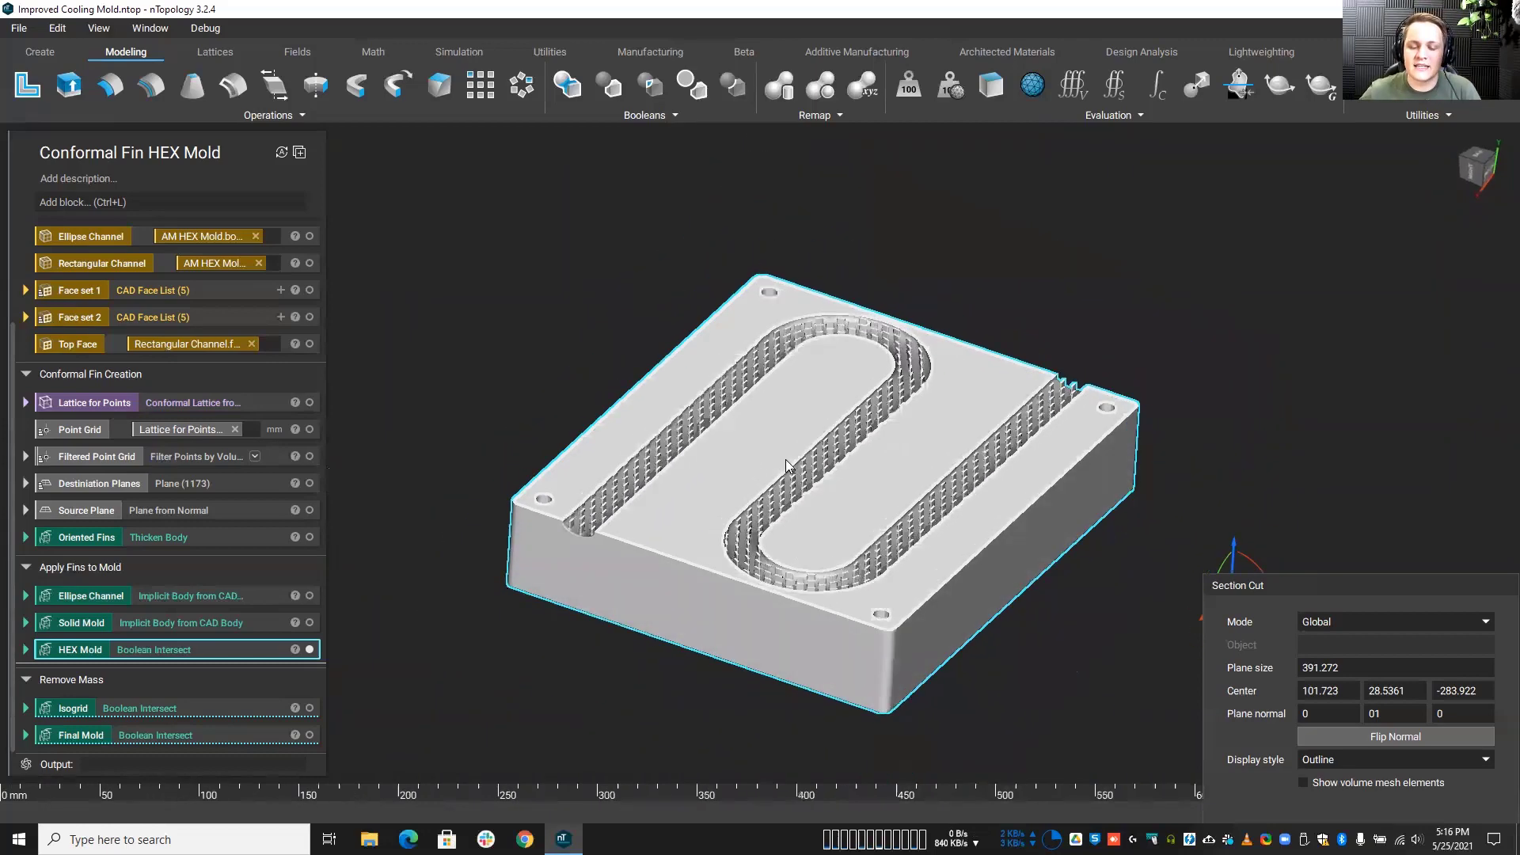
# Step: Orbit back to an angled top view and pull the Section Cut panel up until its Close button shows
pyautogui.scroll(3, 785, 459)
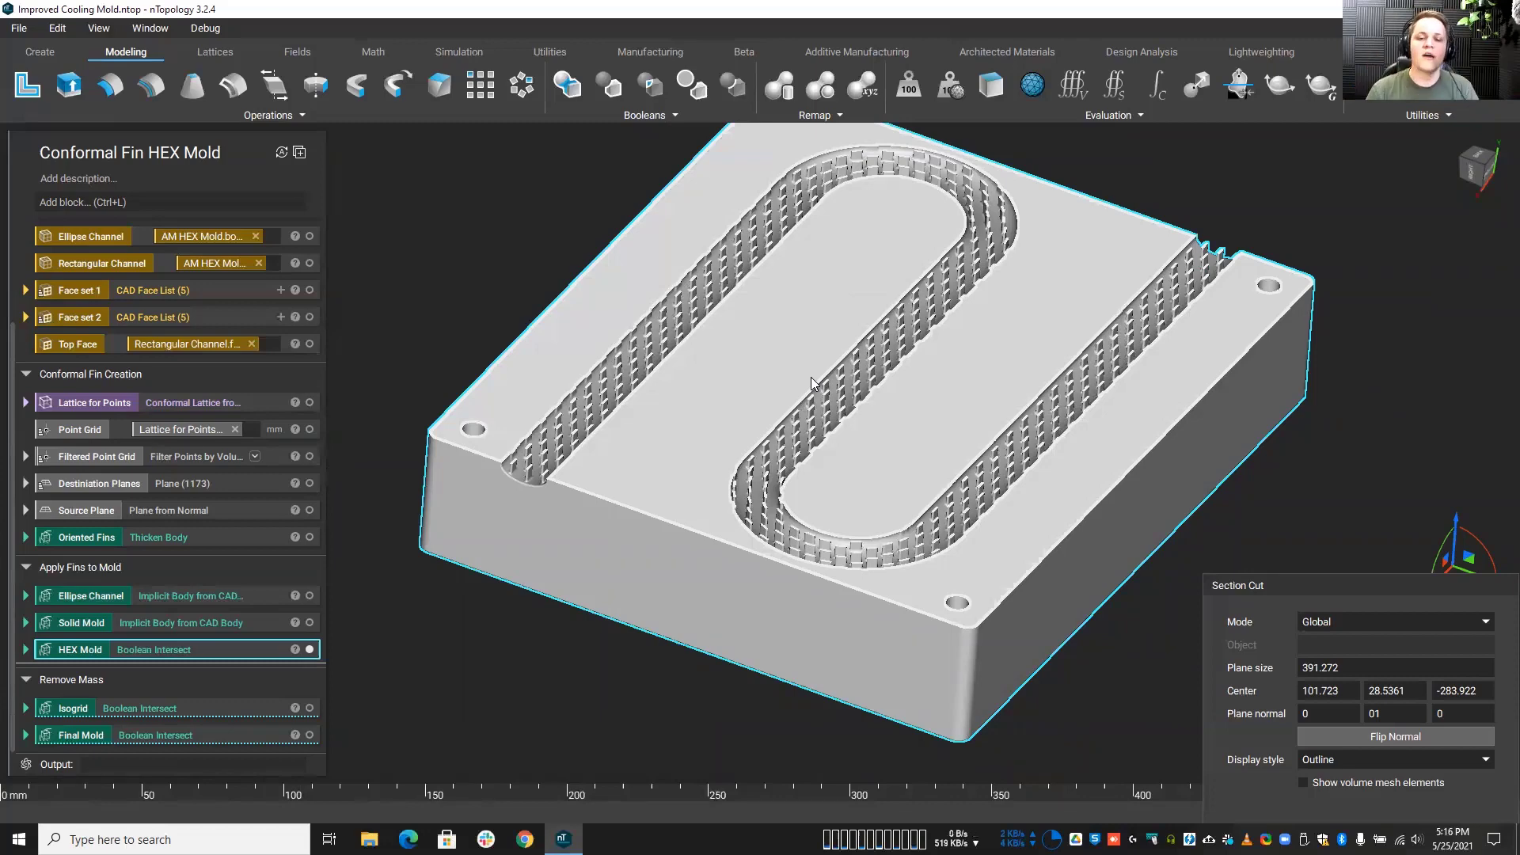
pyautogui.scroll(-2, 811, 377)
pyautogui.moveTo(709, 536); pyautogui.dragTo(577, 673, button='right')
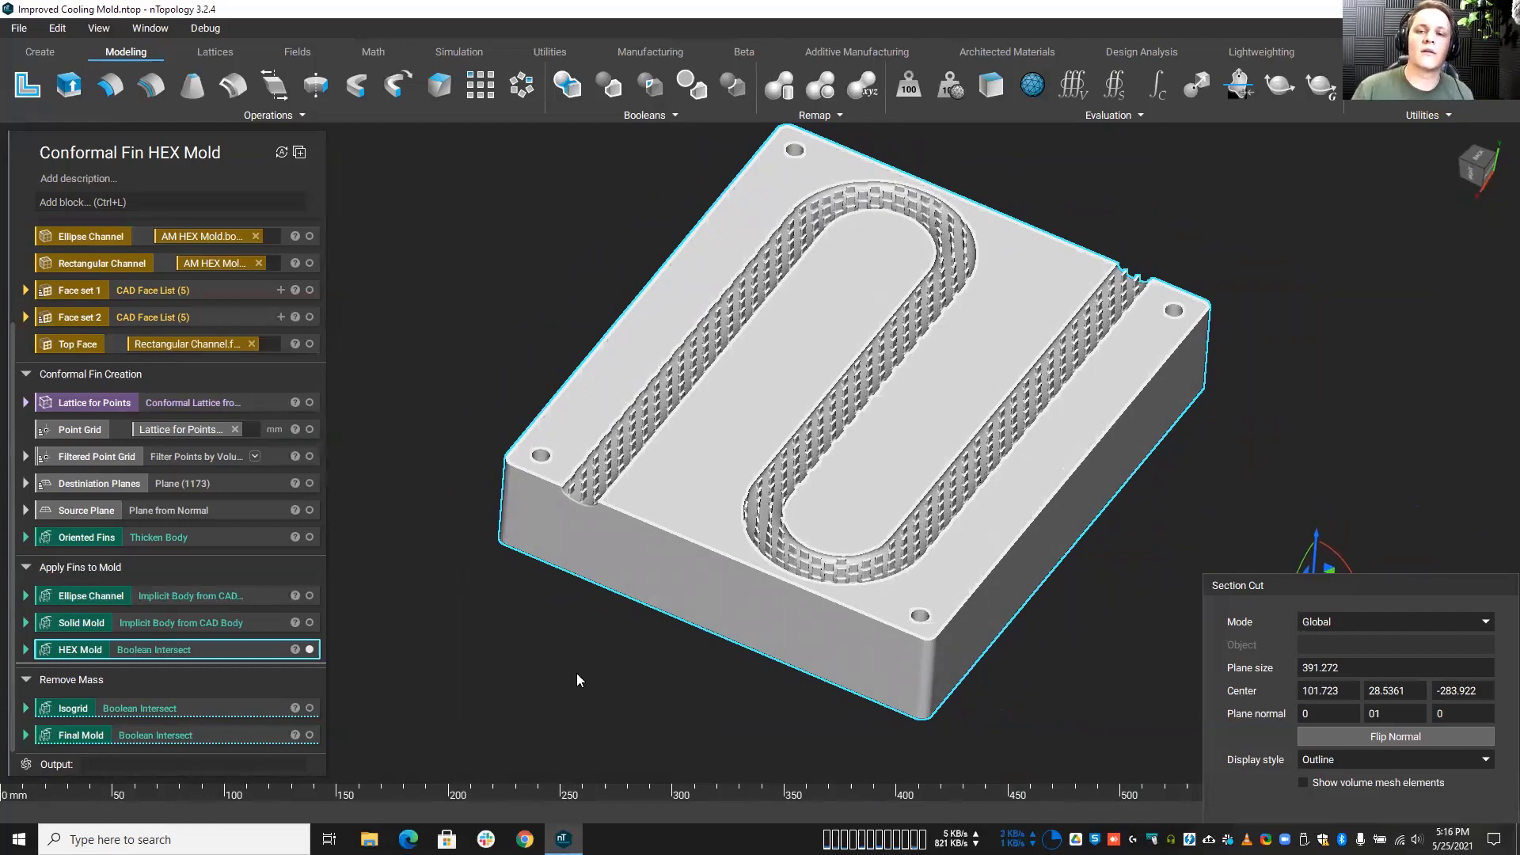
pyautogui.moveTo(579, 701); pyautogui.dragTo(560, 614, button='right')
pyautogui.scroll(2, 597, 613)
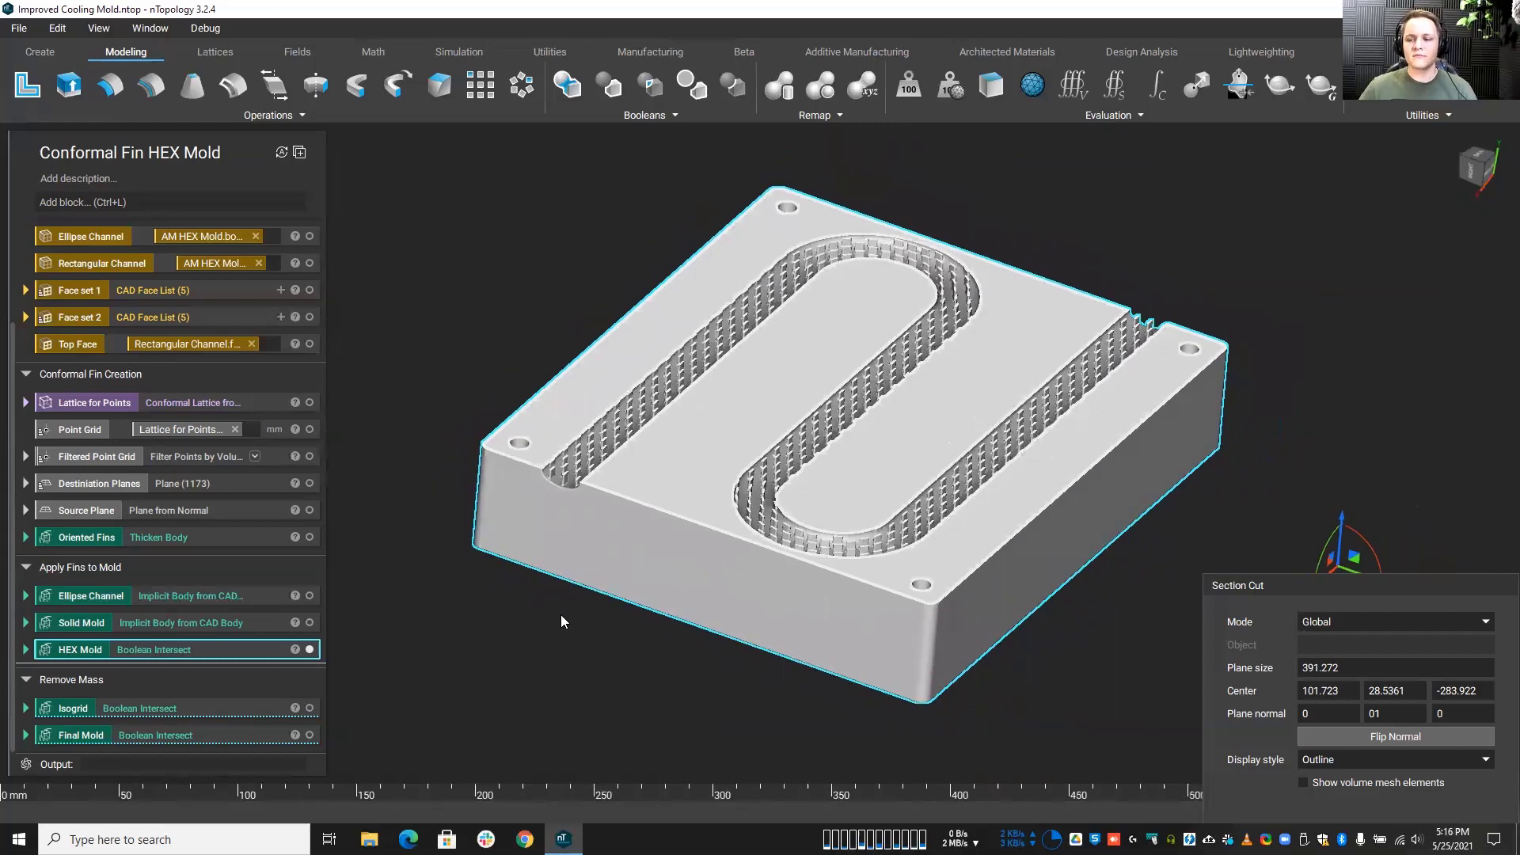
pyautogui.moveTo(1278, 596); pyautogui.dragTo(1231, 463)
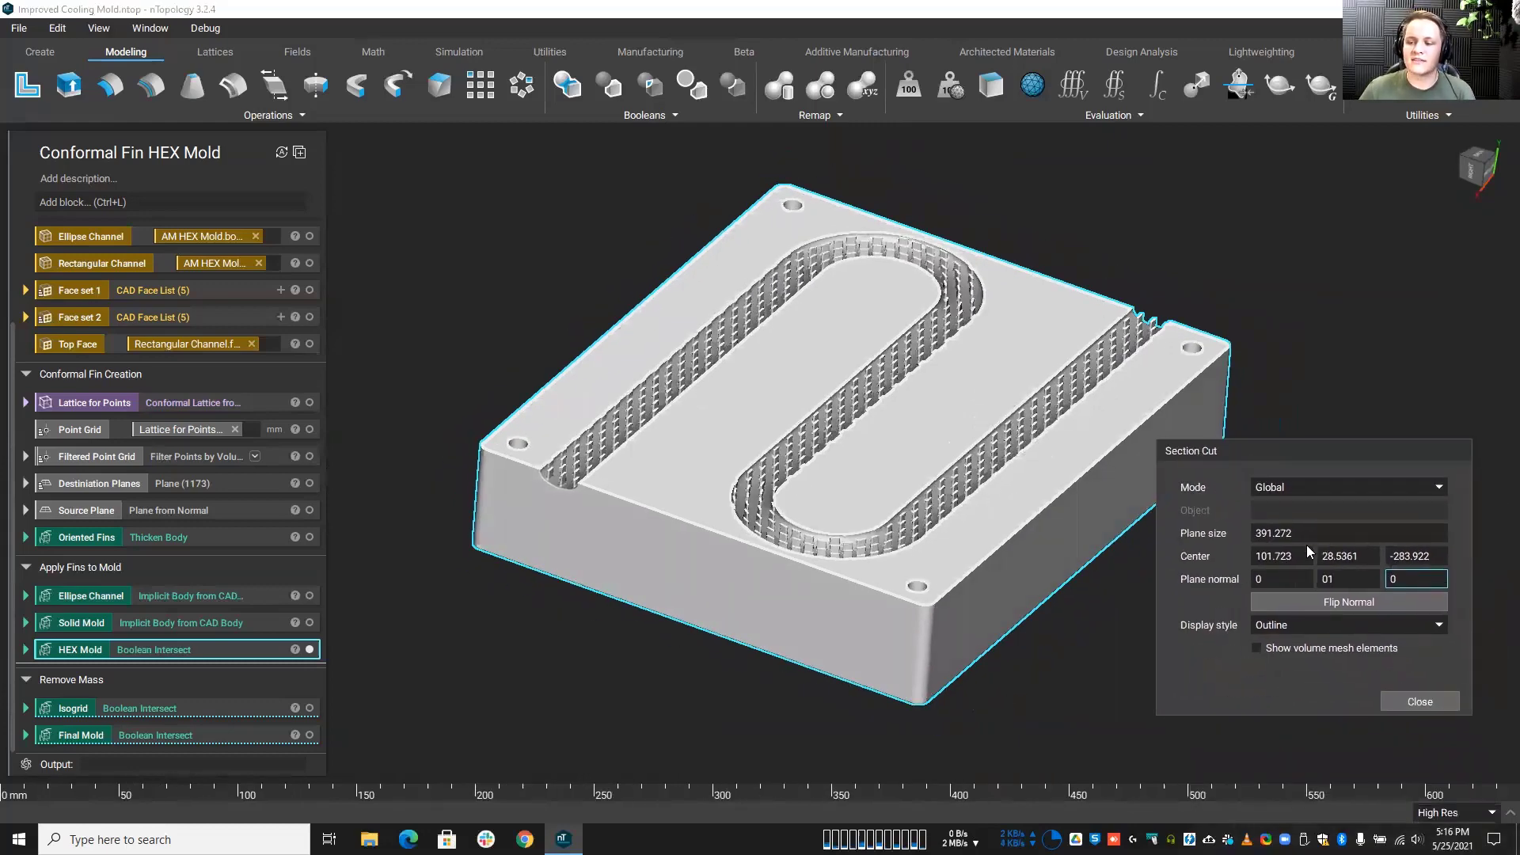
# Step: Close the section cut and orbit the whole HEX Mold to check its underside
pyautogui.click(1421, 701)
pyautogui.scroll(-3, 1124, 585)
pyautogui.scroll(1, 1061, 554)
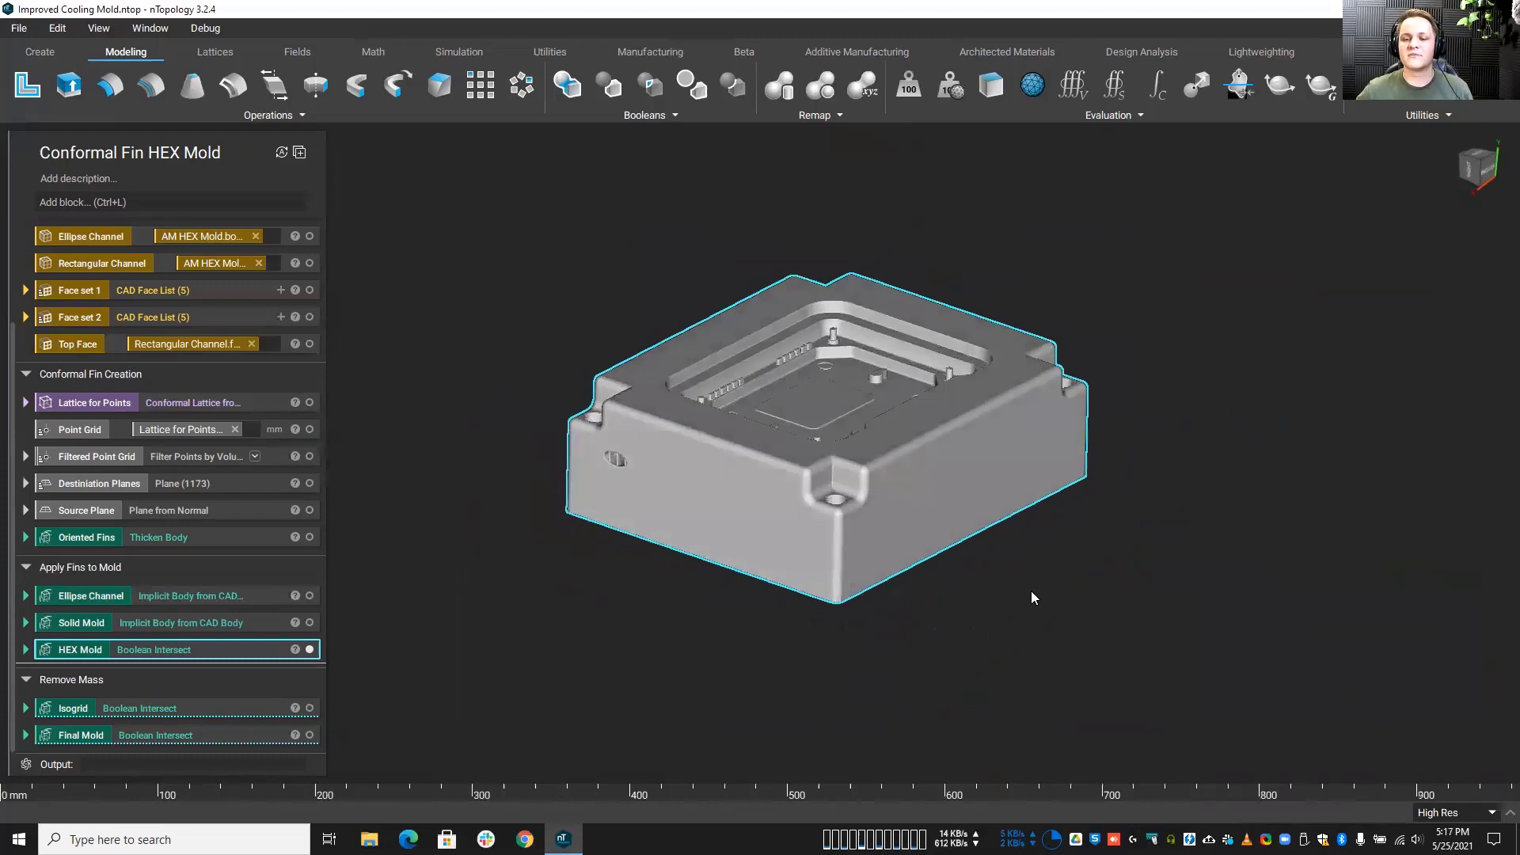
pyautogui.moveTo(1044, 586); pyautogui.dragTo(920, 380, button='right')
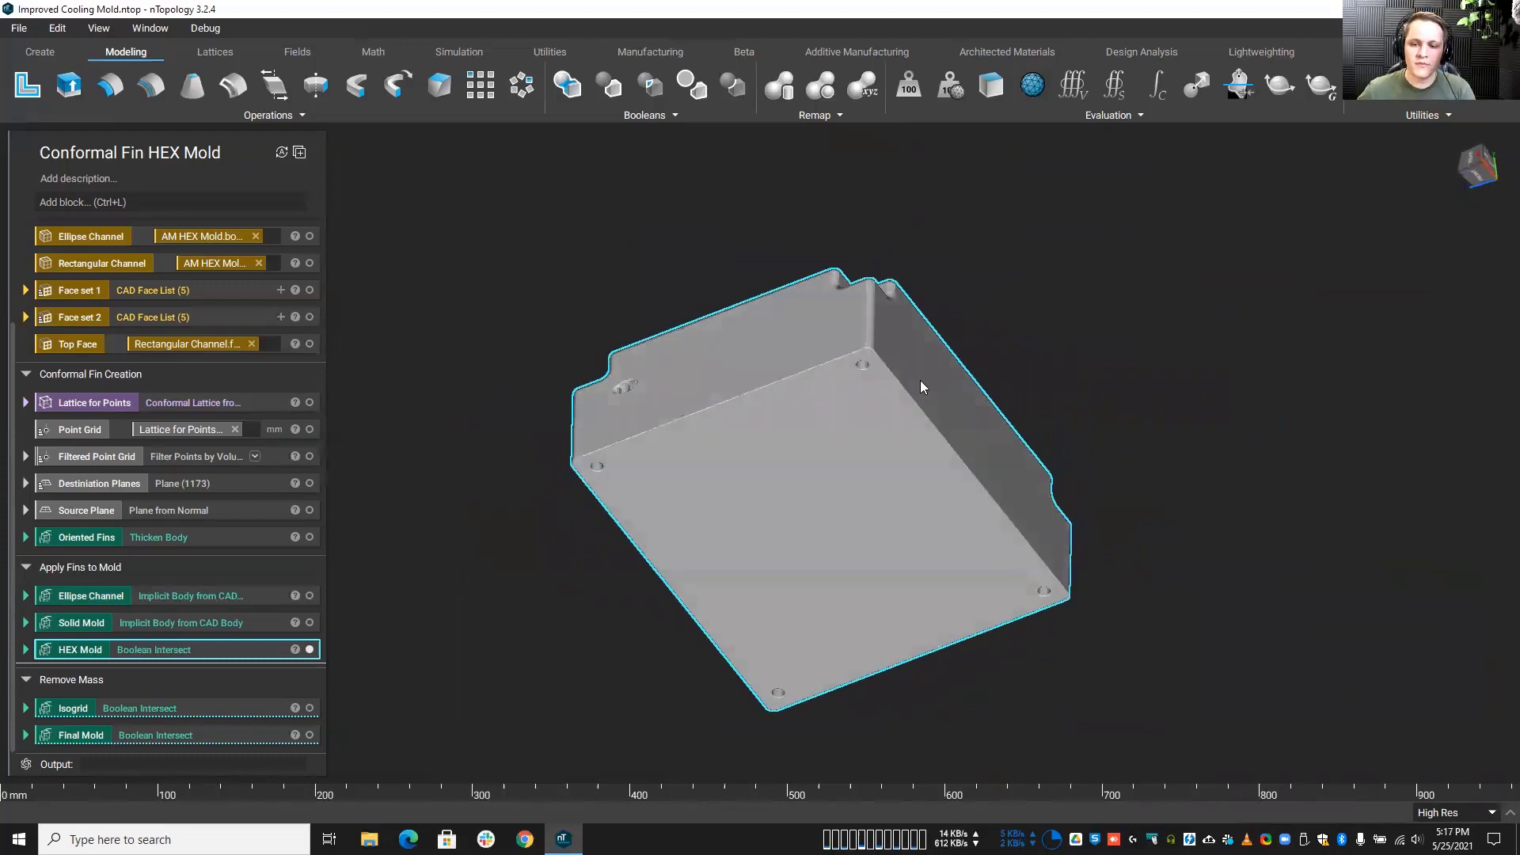
pyautogui.moveTo(678, 521); pyautogui.dragTo(750, 637, button='right')
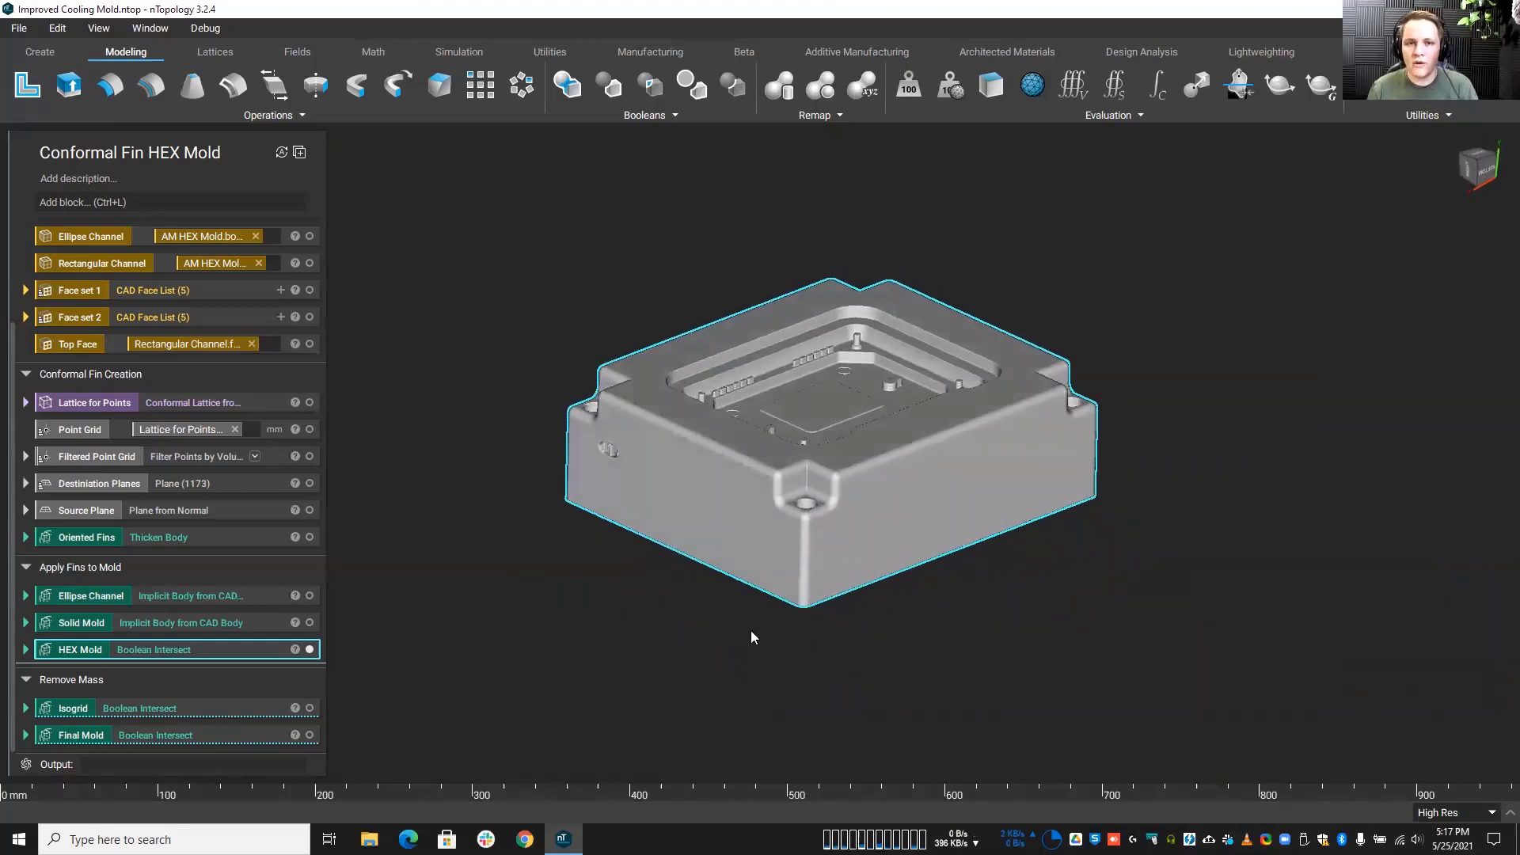
# Step: Hide HEX Mold, briefly preview the Isogrid body, then show only the Final Mold
pyautogui.click(325, 676)
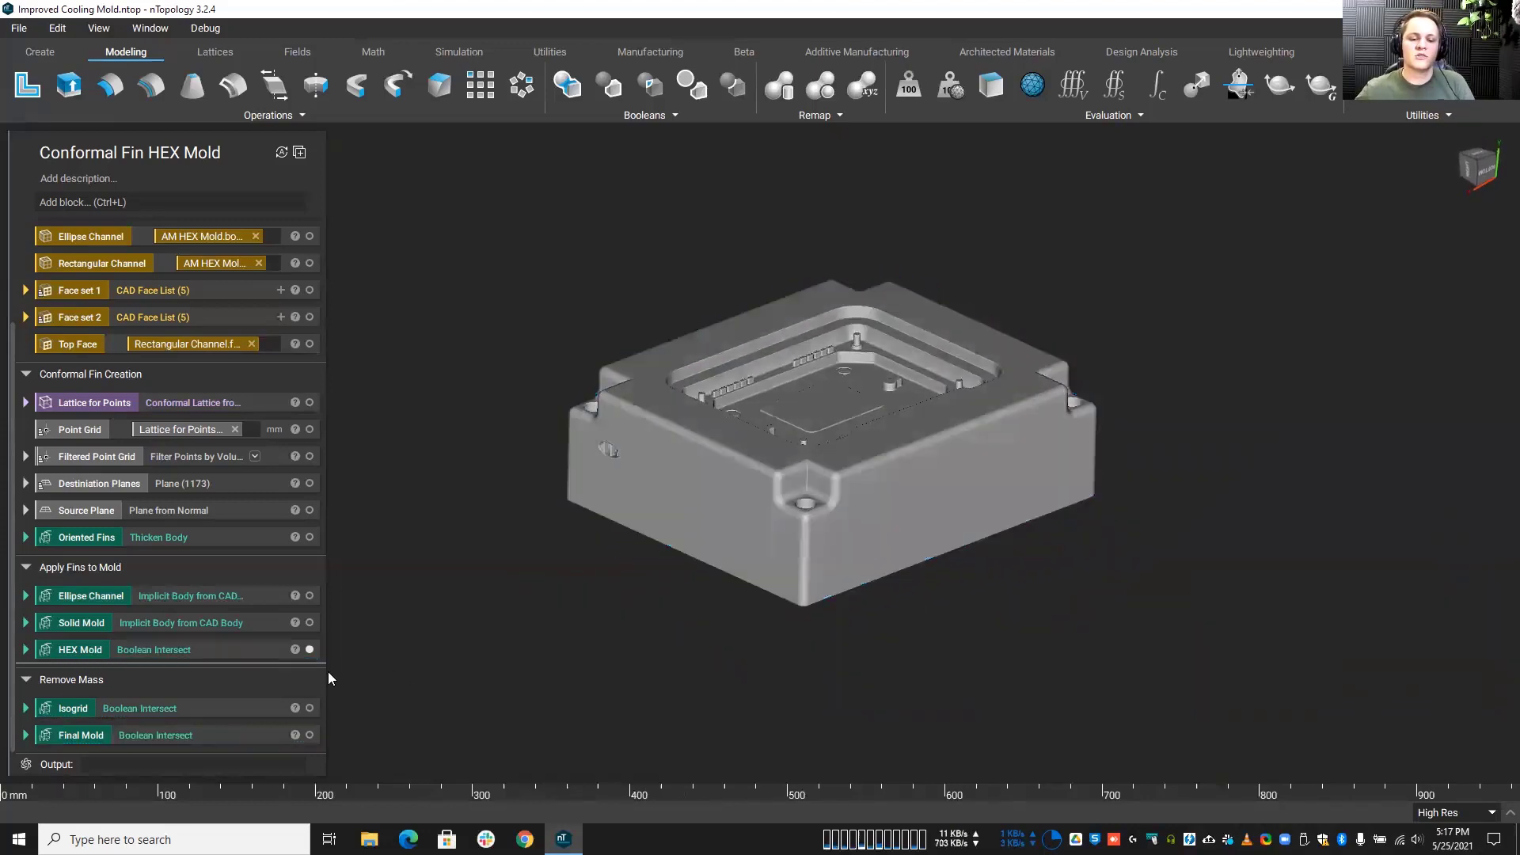
pyautogui.click(309, 649)
pyautogui.click(310, 707)
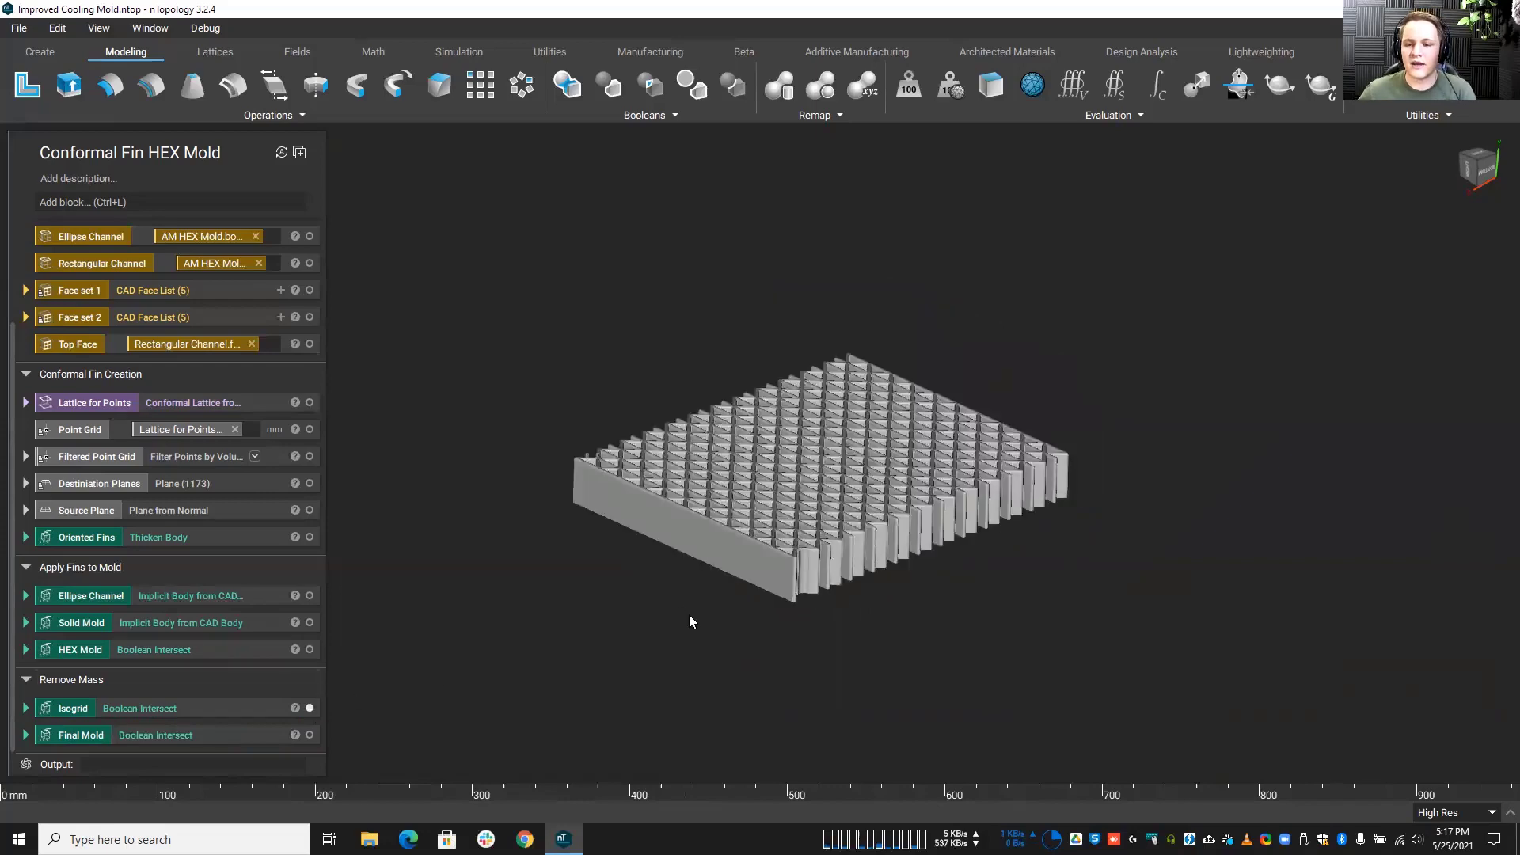
pyautogui.moveTo(688, 620); pyautogui.dragTo(804, 251, button='right')
pyautogui.click(309, 708)
pyautogui.click(309, 735)
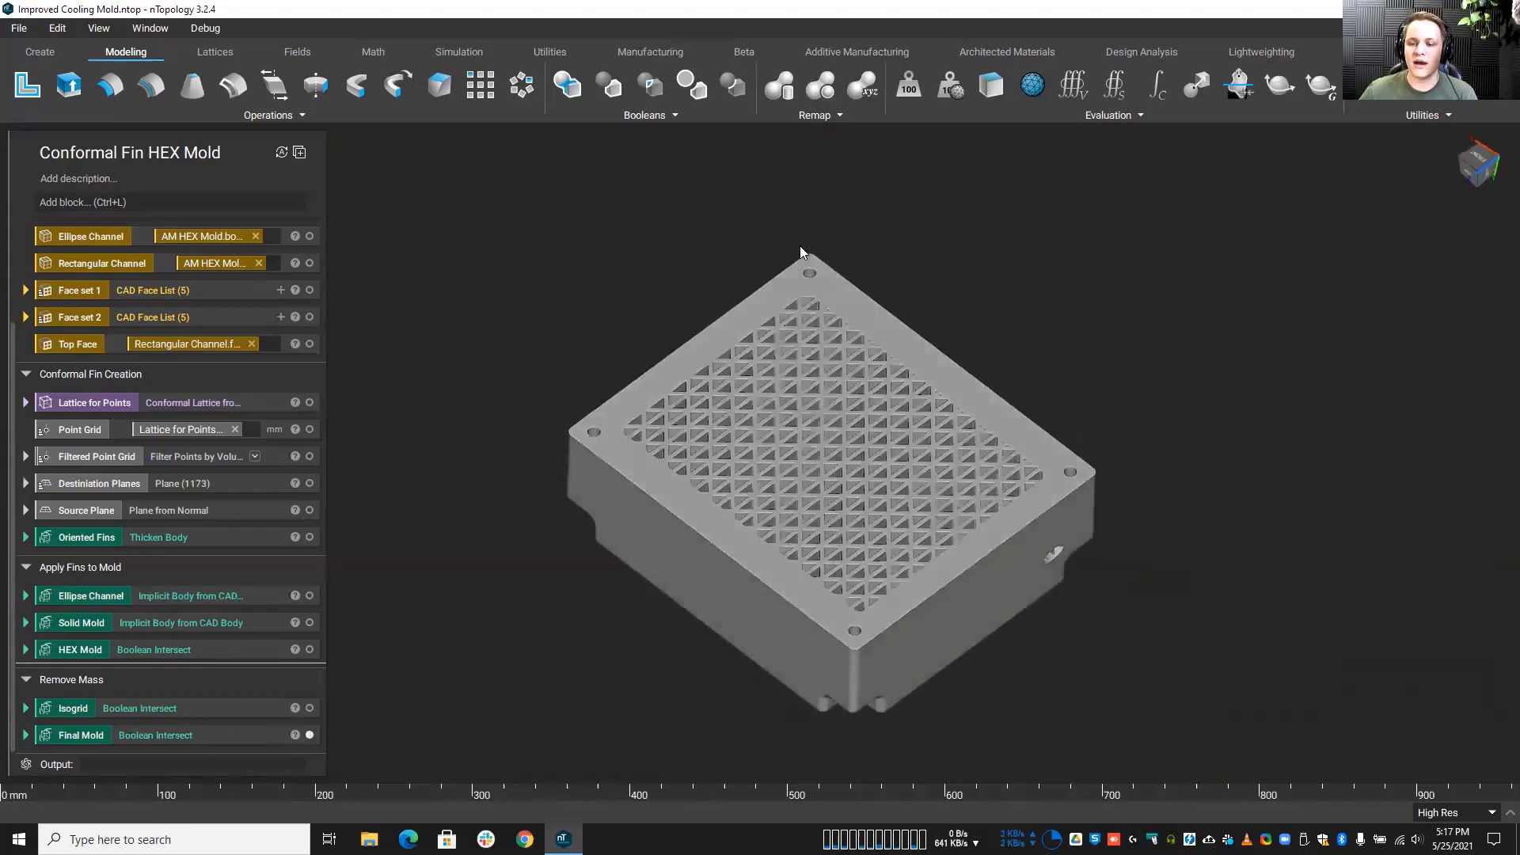
pyautogui.scroll(3, 840, 440)
pyautogui.moveTo(840, 440); pyautogui.dragTo(824, 611, button='right')
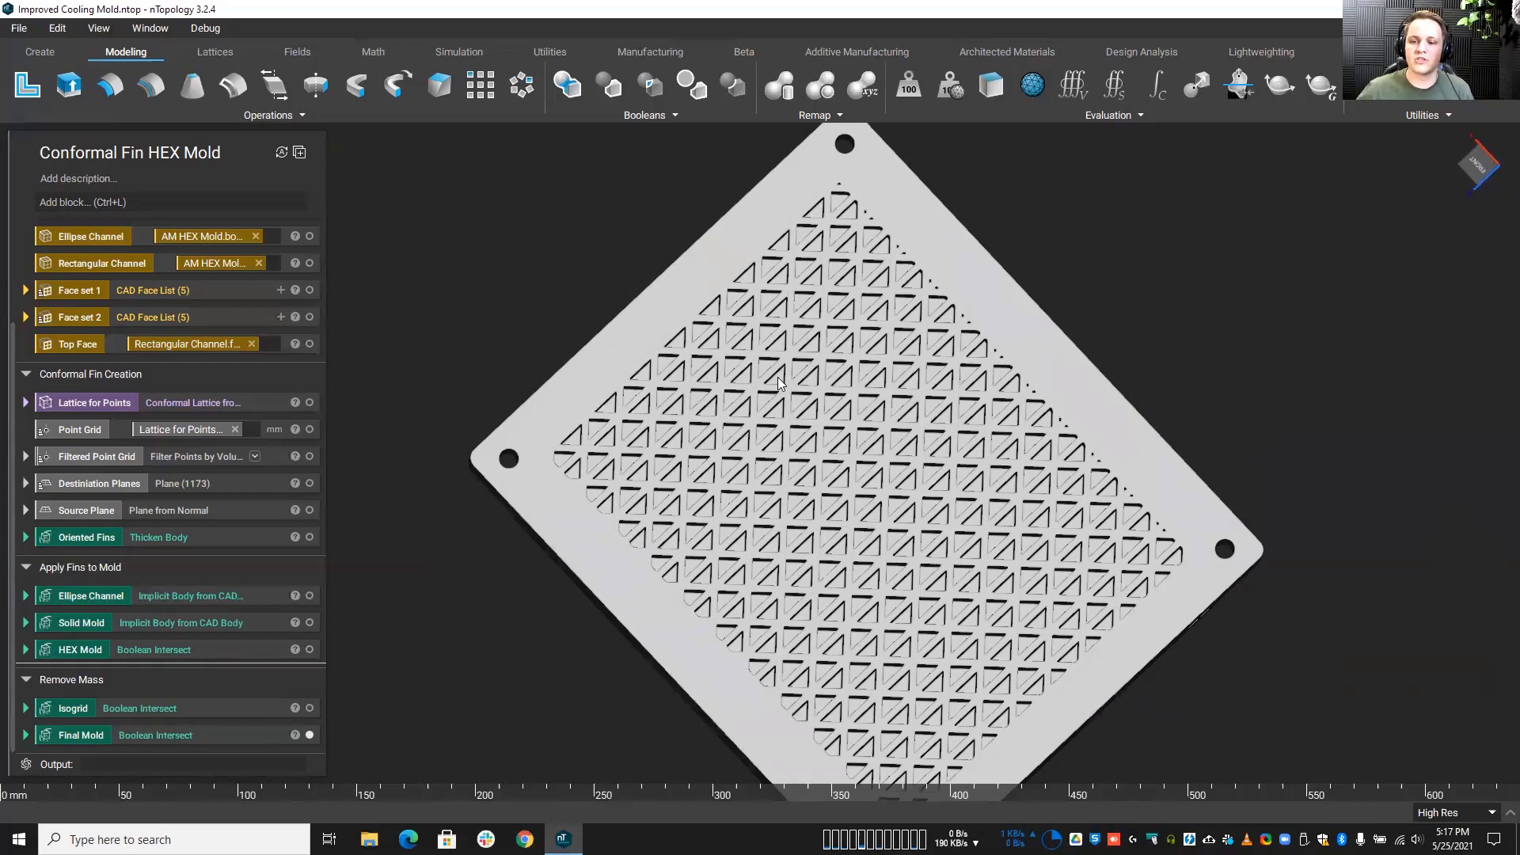
pyautogui.press('Home')
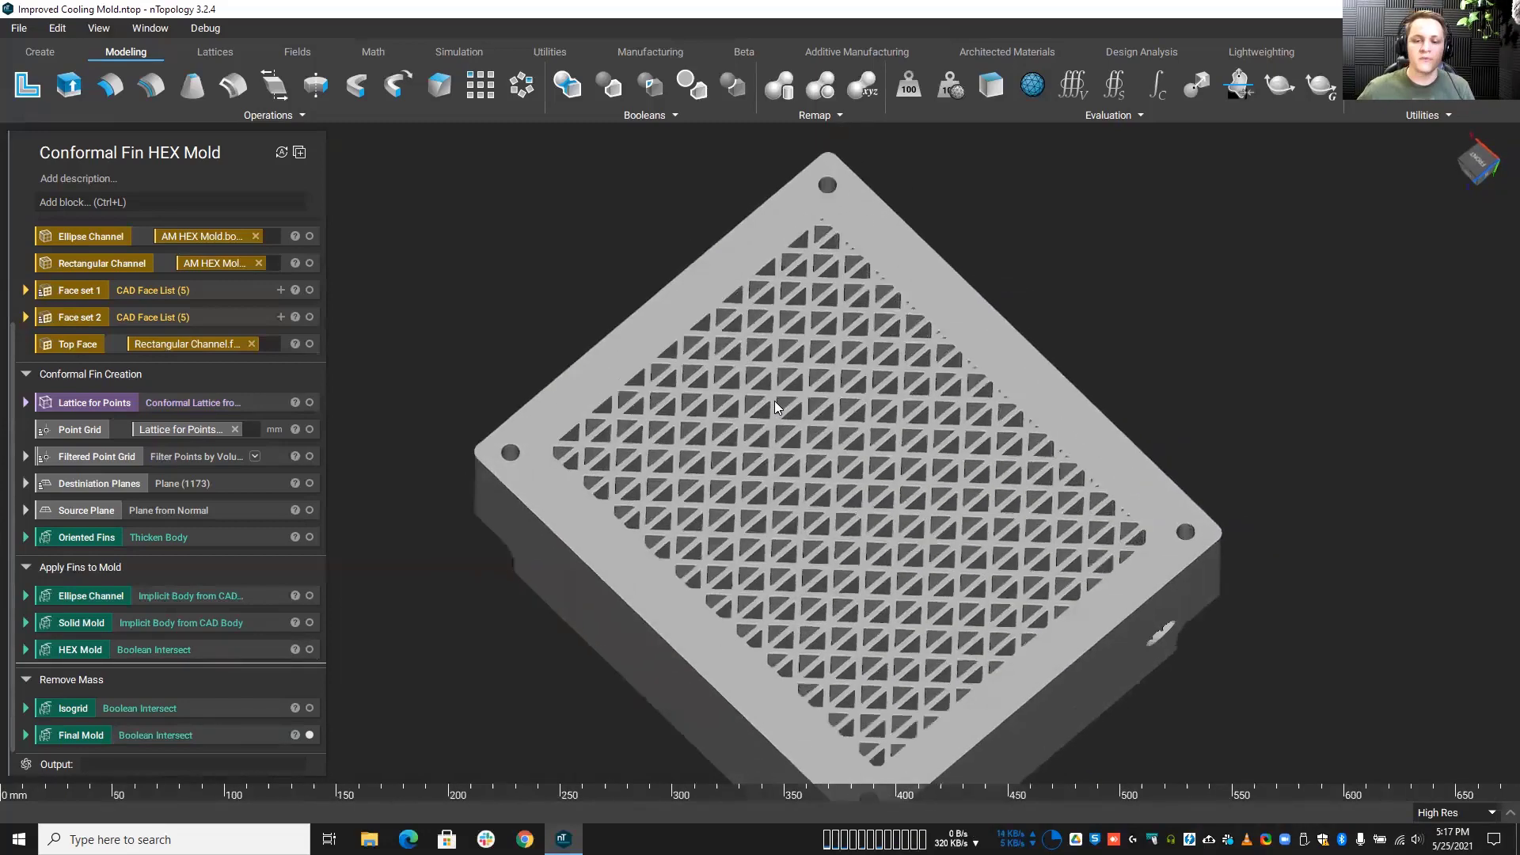
pyautogui.moveTo(773, 400)
pyautogui.mouseDown(button='right')
pyautogui.moveTo(776, 328)
pyautogui.moveTo(766, 379)
pyautogui.mouseUp(button='right')
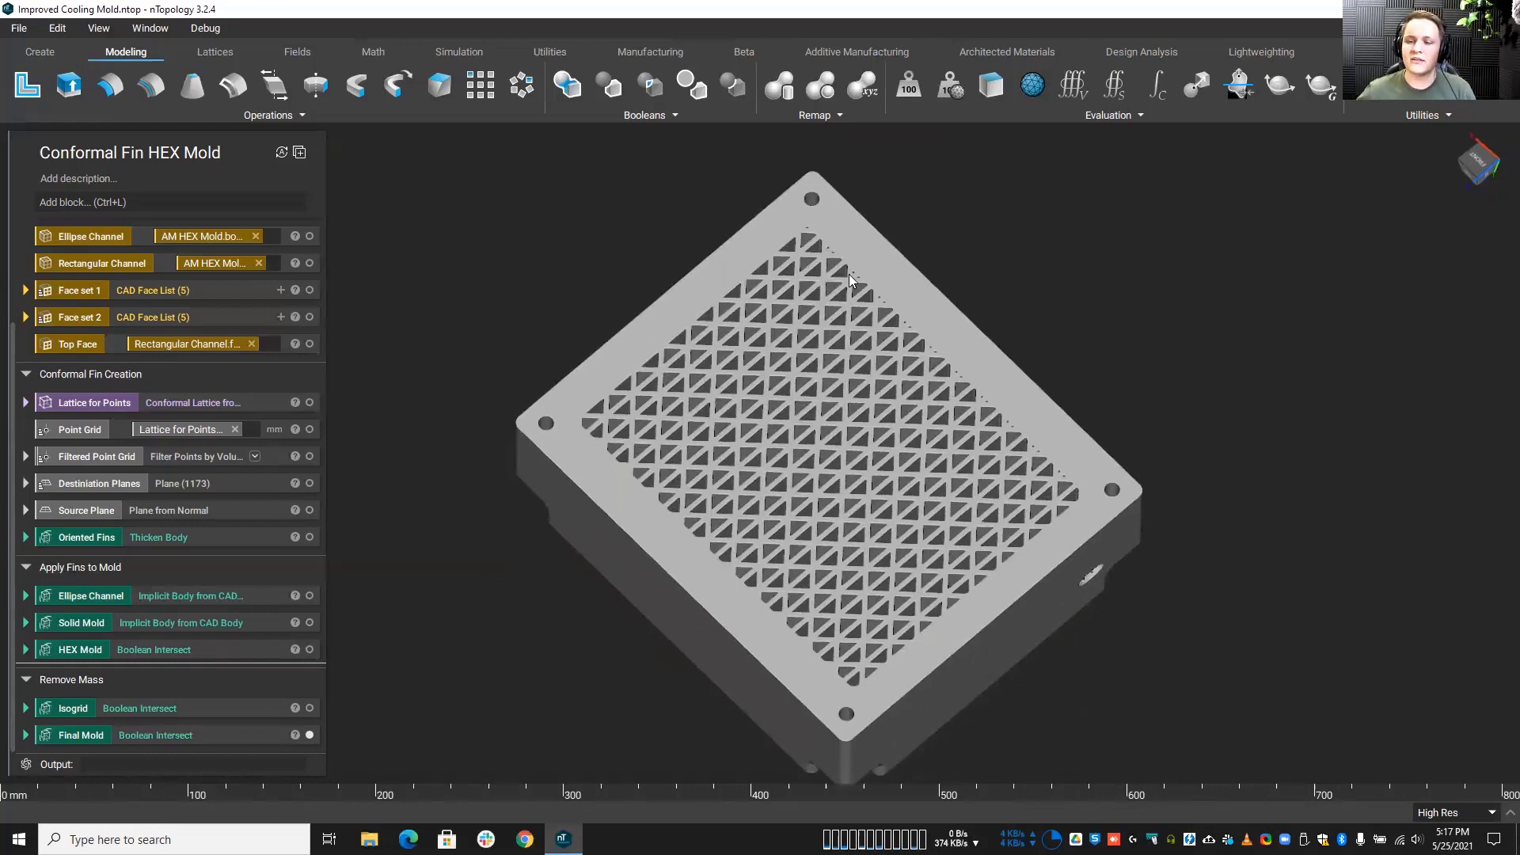
pyautogui.moveTo(849, 274); pyautogui.dragTo(563, 492, button='right')
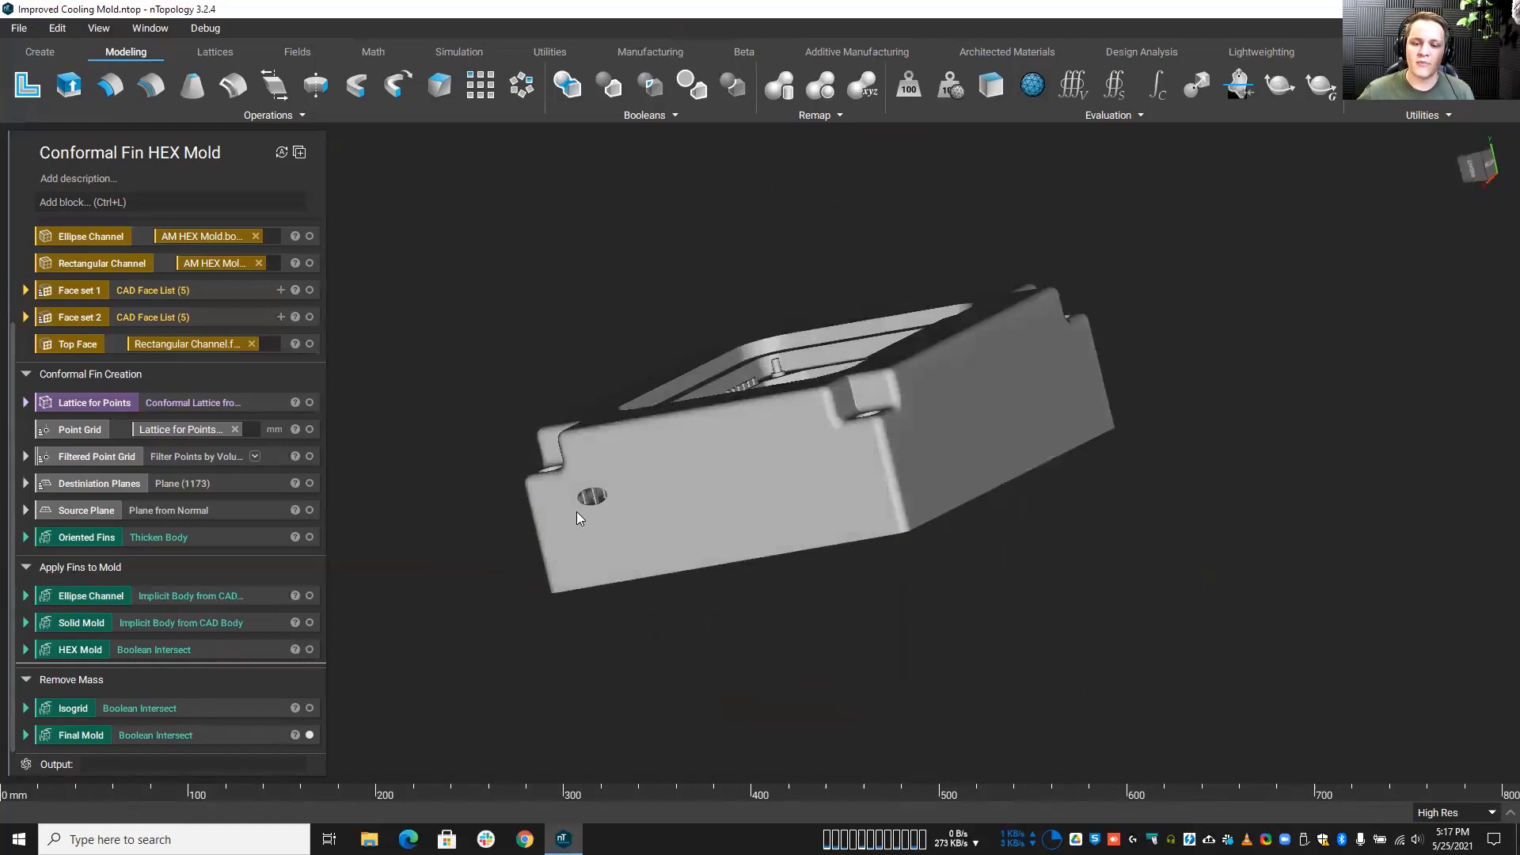
pyautogui.moveTo(999, 497); pyautogui.dragTo(891, 623, button='right')
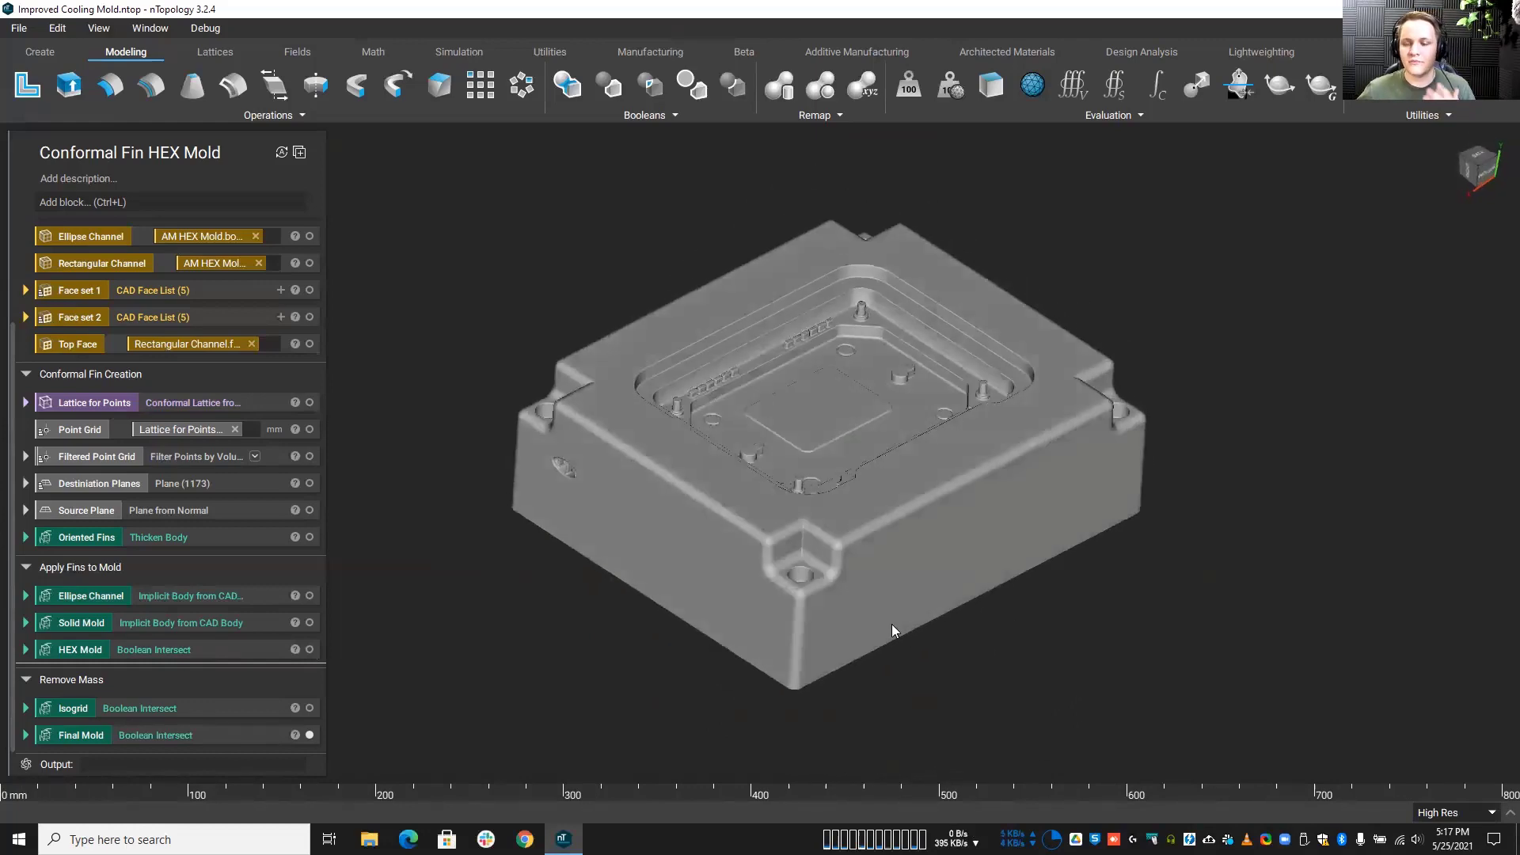
pyautogui.scroll(3, 847, 614)
pyautogui.scroll(-2, 847, 607)
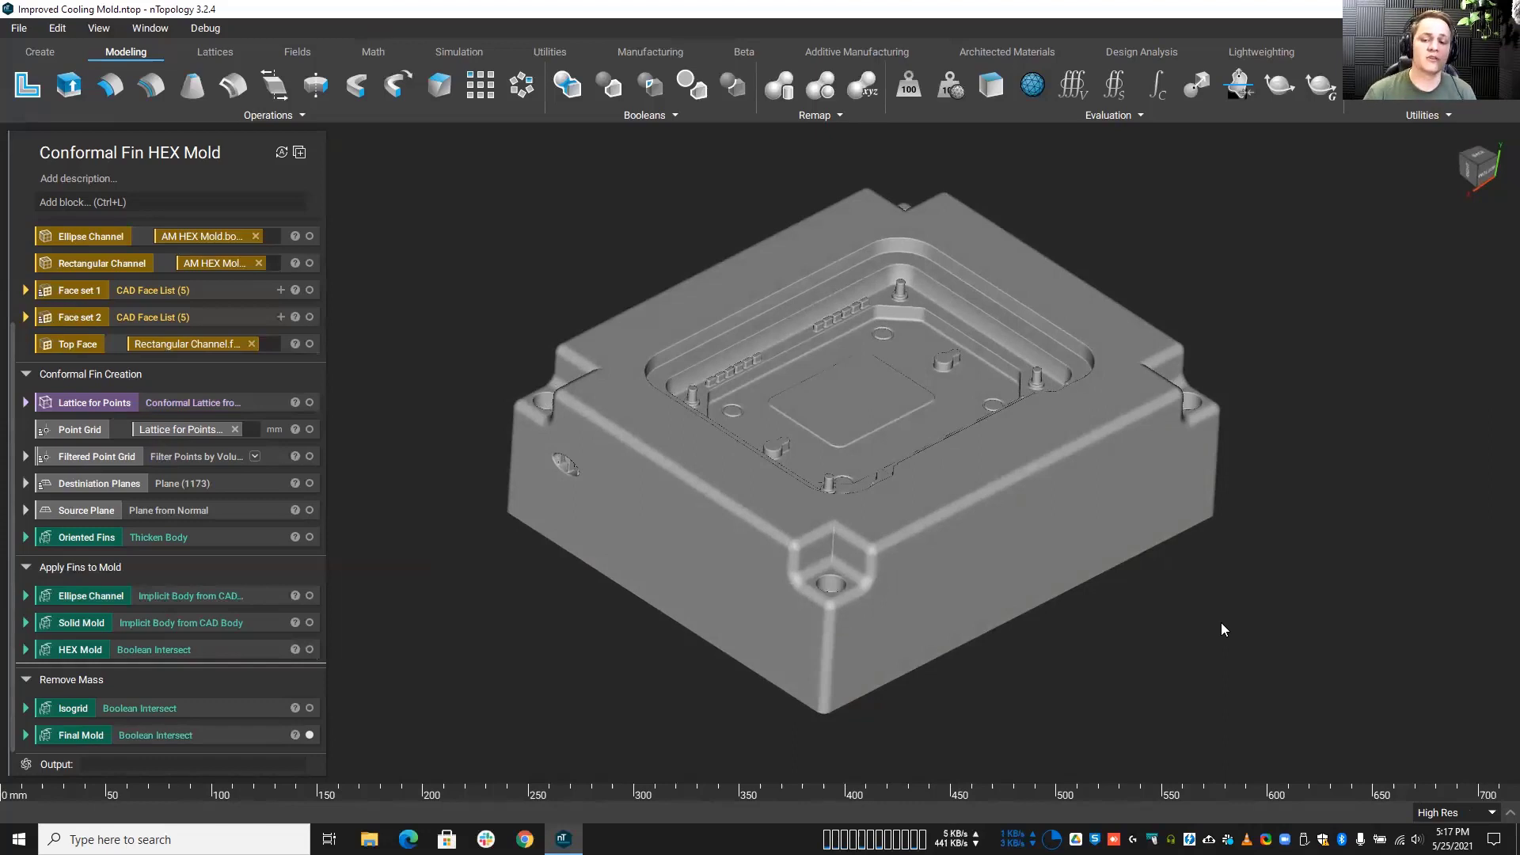
# Step: Section-cut the Final Mold with plane normal 0, 1, 0
pyautogui.click(990, 462)
pyautogui.hotkey('ctrl', 'shift', 'x')
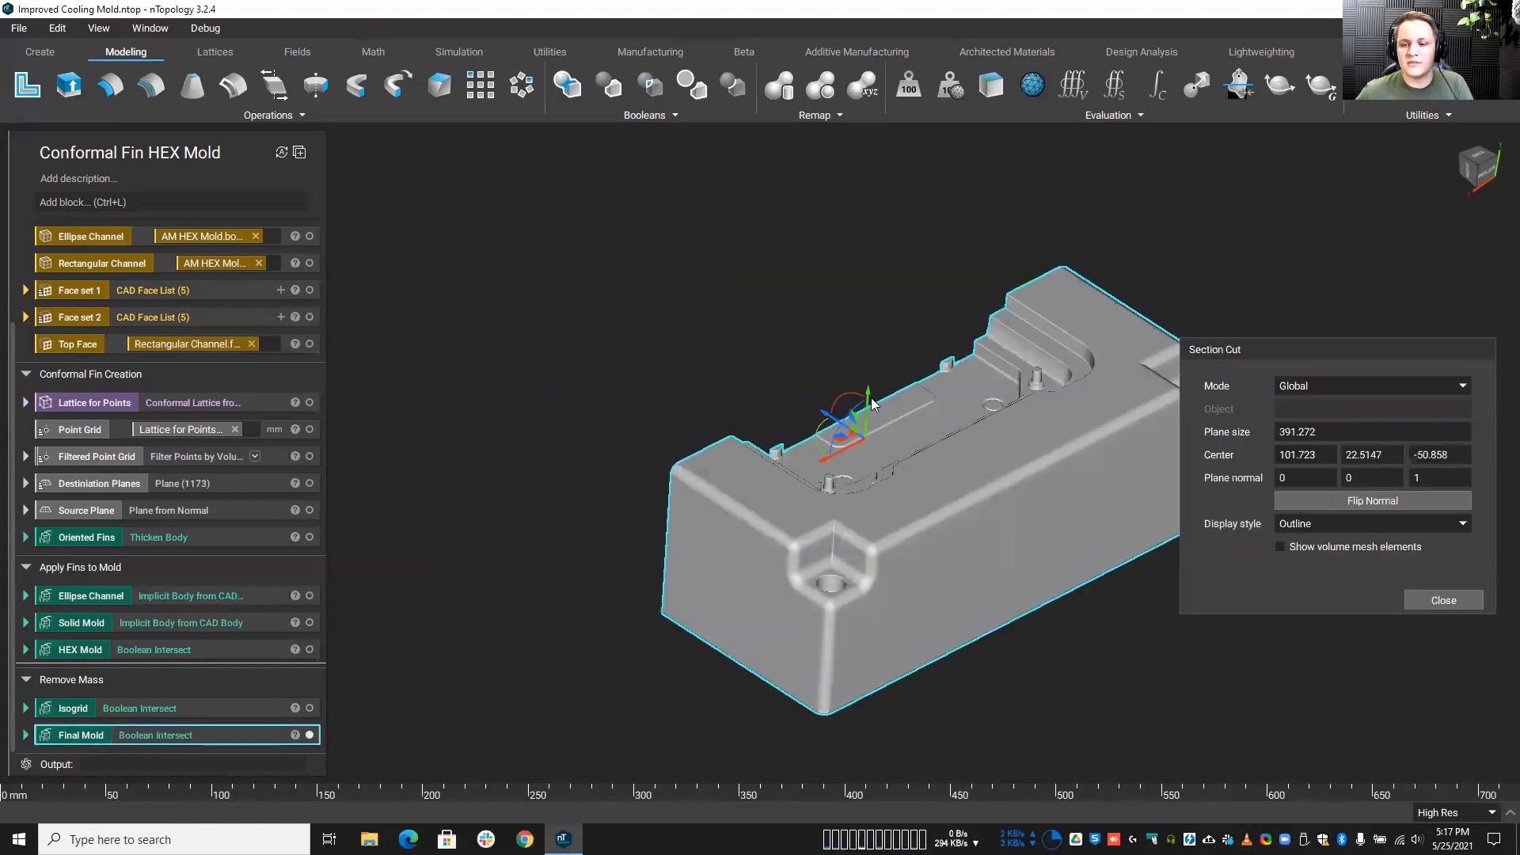
pyautogui.click(1366, 474)
pyautogui.write('1')
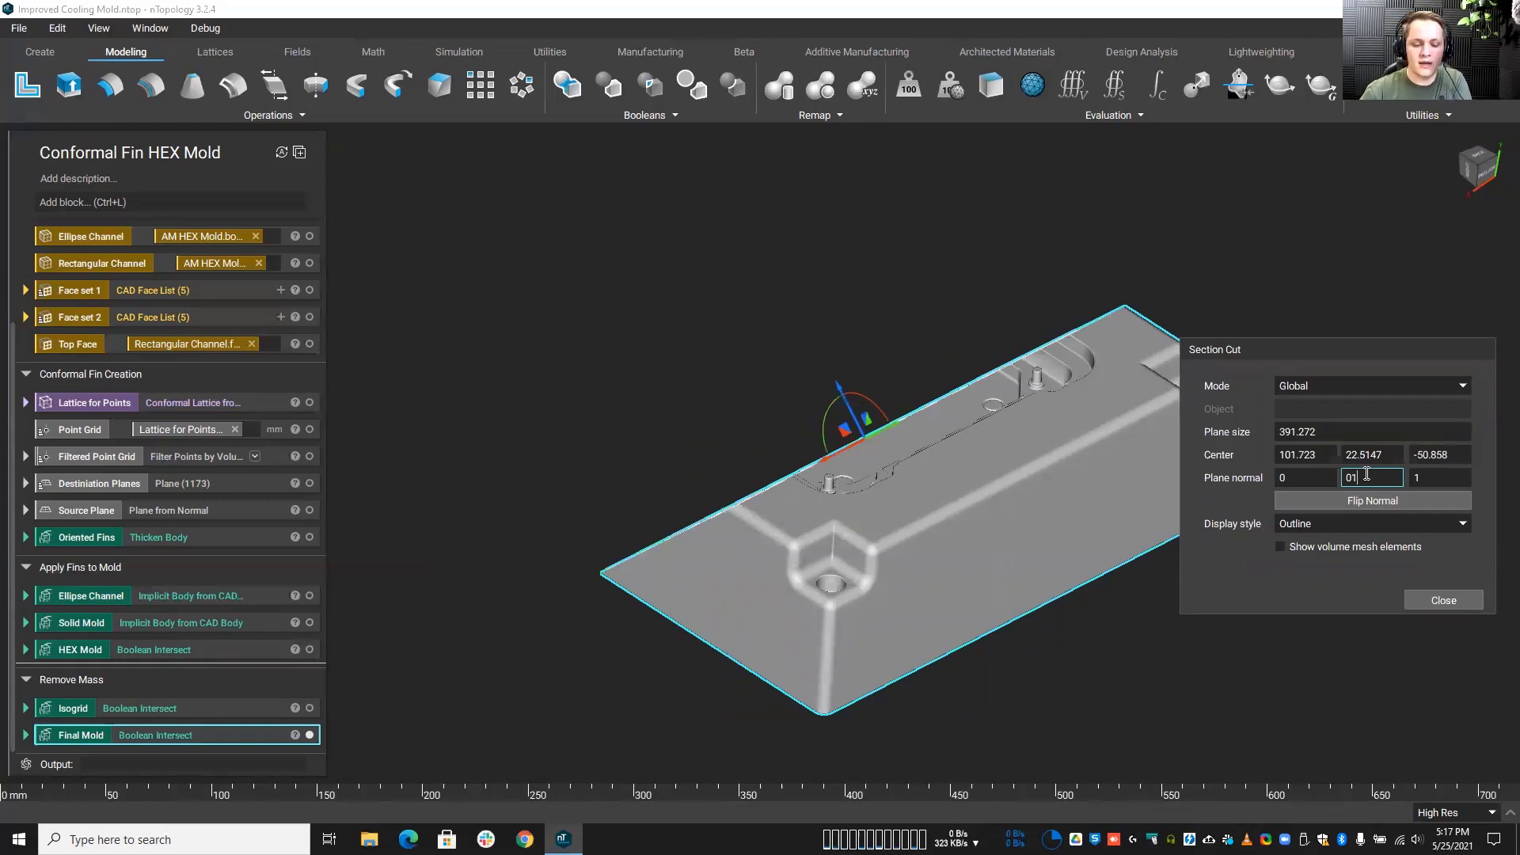
pyautogui.press('Tab')
pyautogui.write('0')
# Step: Position the section plane through the cooling channel and move the settings panel away
pyautogui.moveTo(869, 400); pyautogui.dragTo(869, 383)
pyautogui.moveTo(869, 384); pyautogui.dragTo(931, 375, button='right')
pyautogui.moveTo(807, 460); pyautogui.dragTo(1007, 635)
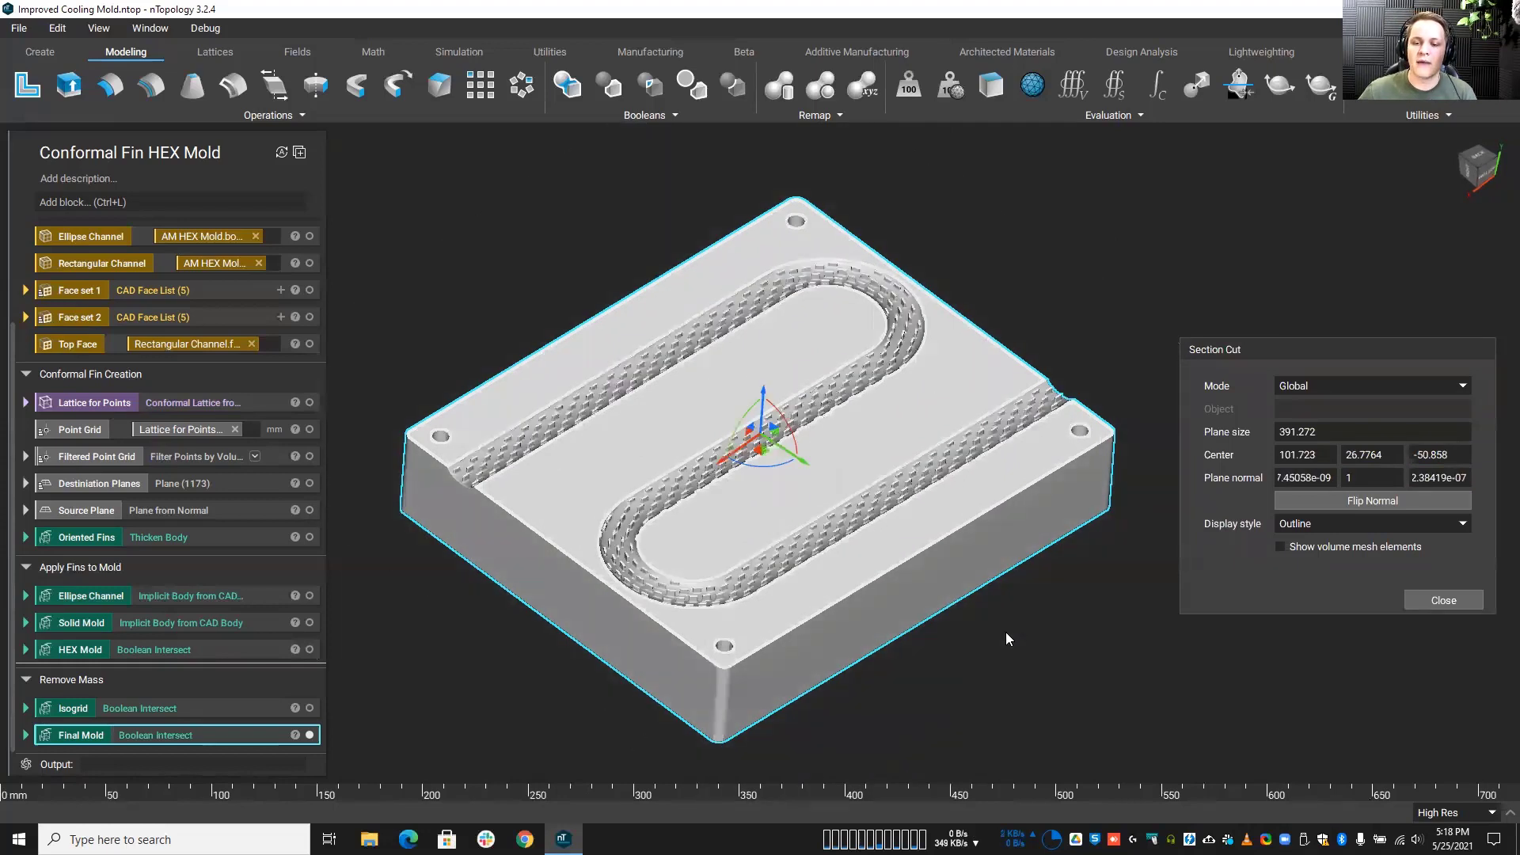
pyautogui.moveTo(804, 468); pyautogui.dragTo(1141, 673)
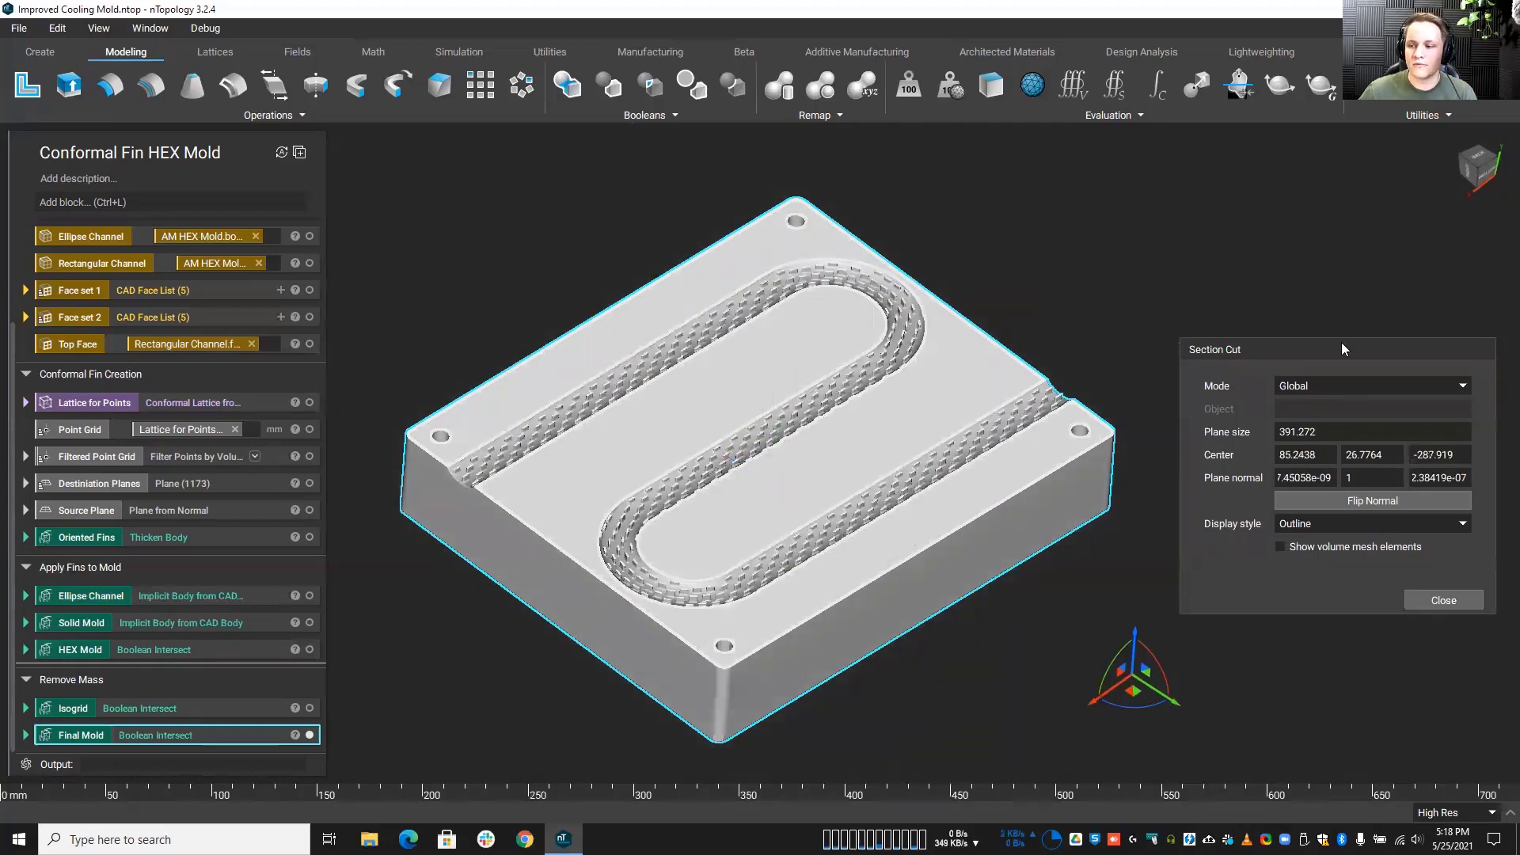
pyautogui.moveTo(1342, 344); pyautogui.dragTo(1334, 169)
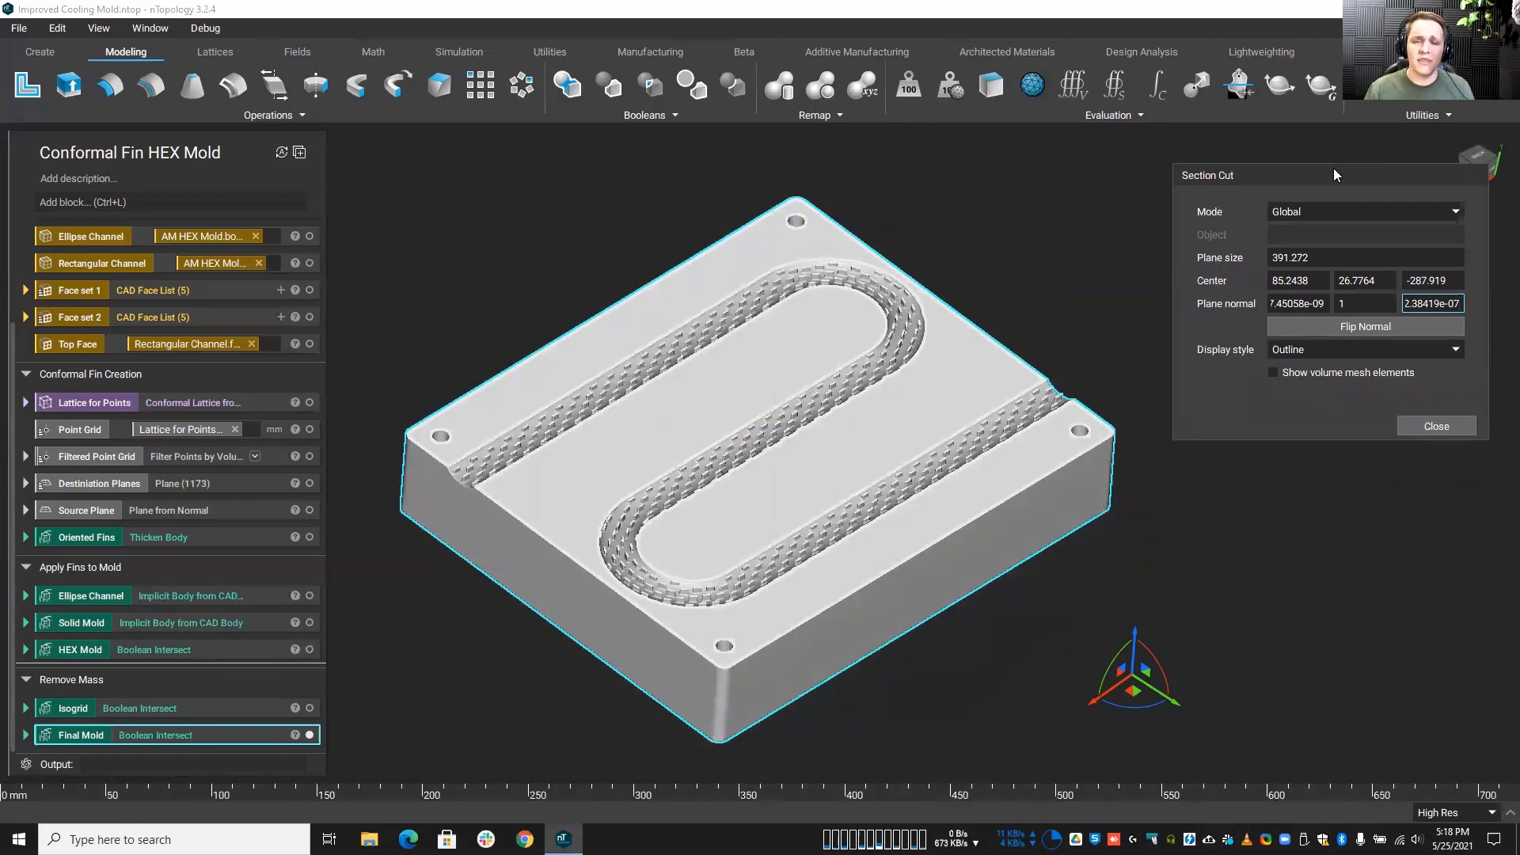